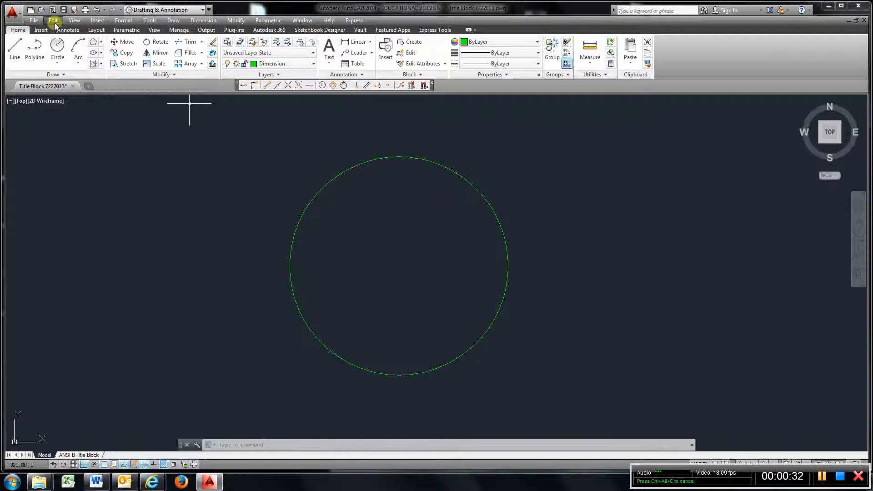
- Erase the viewport showing the C-shaped part views from the ANSI B Title Block layout and return to model space
{"action": "left_click", "coordinate": [86, 455]}
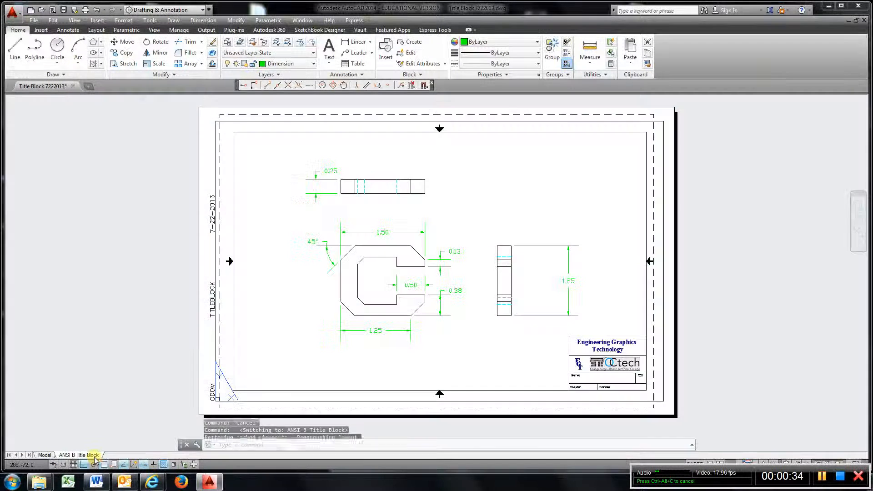
{"action": "left_click", "coordinate": [610, 165]}
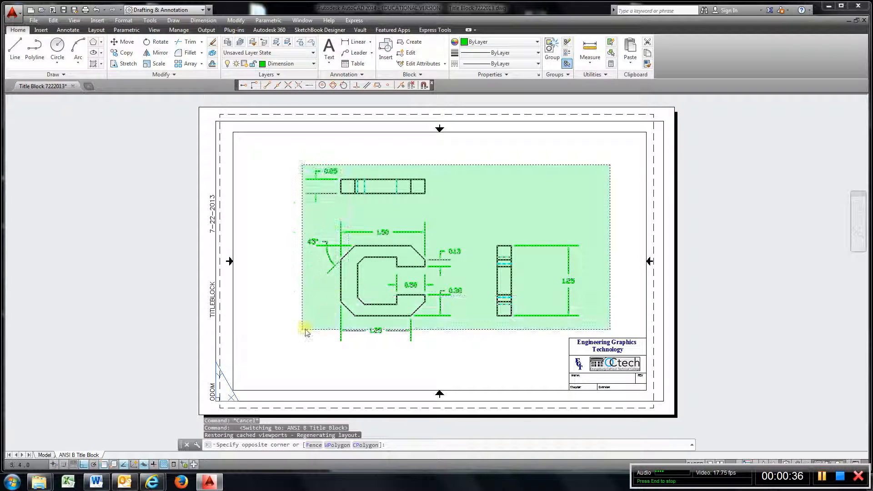
{"action": "left_click", "coordinate": [301, 329]}
{"action": "key", "text": "Delete"}
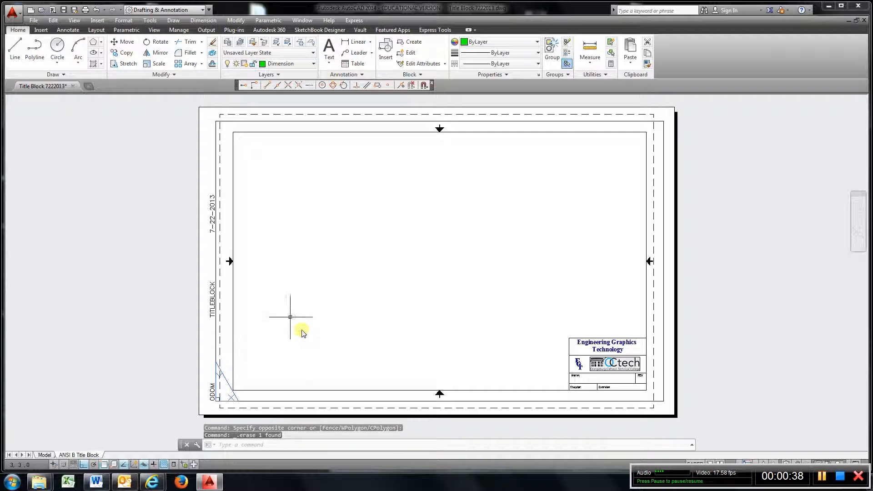
{"action": "left_click", "coordinate": [44, 455]}
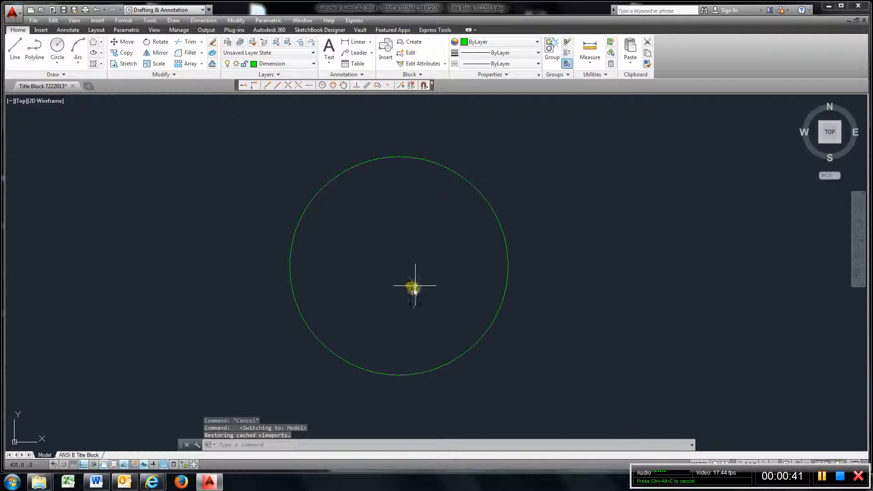
- Review the length, angle and insertion scale settings in the drawing units and accept them
{"action": "left_click", "coordinate": [16, 19]}
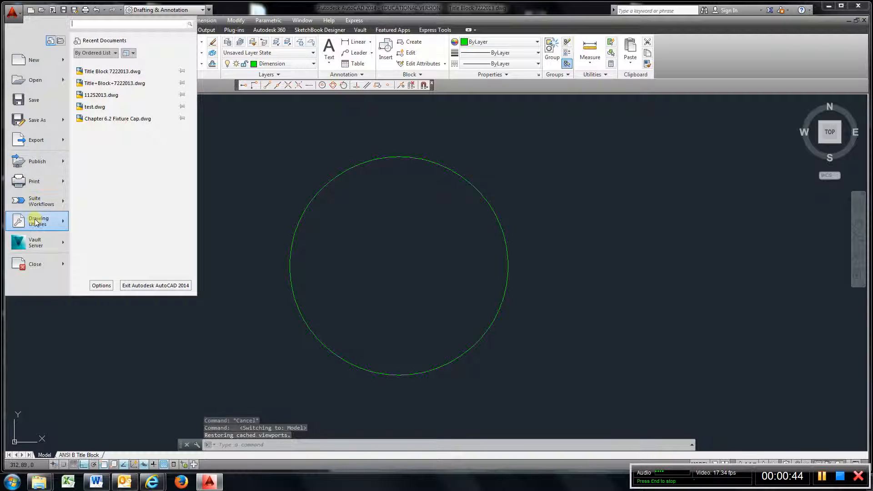
{"action": "mouse_move", "coordinate": [37, 224]}
{"action": "left_click", "coordinate": [140, 98]}
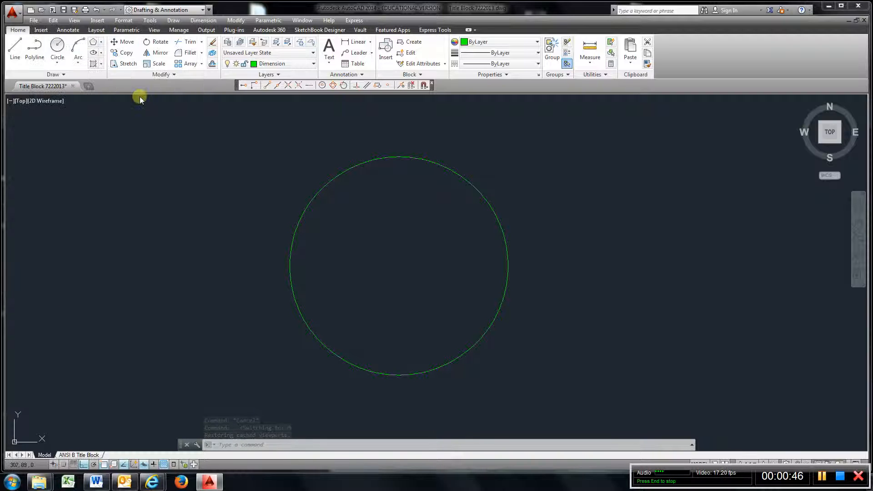
{"action": "left_click_drag", "start_coordinate": [399, 150], "coordinate": [124, 149]}
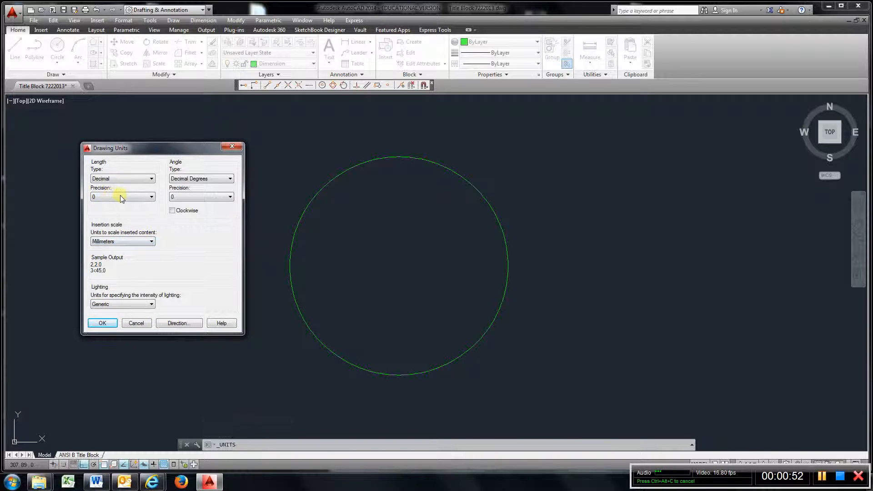
{"action": "left_click", "coordinate": [109, 323]}
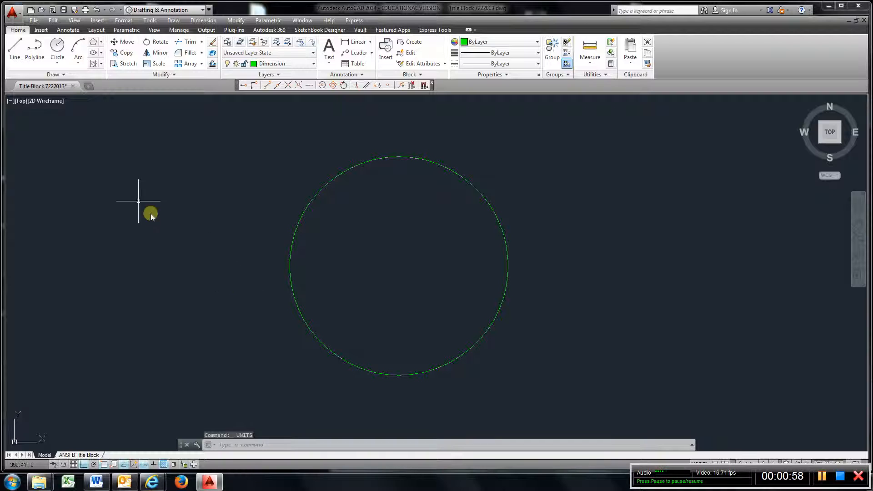
{"action": "left_click", "coordinate": [58, 63]}
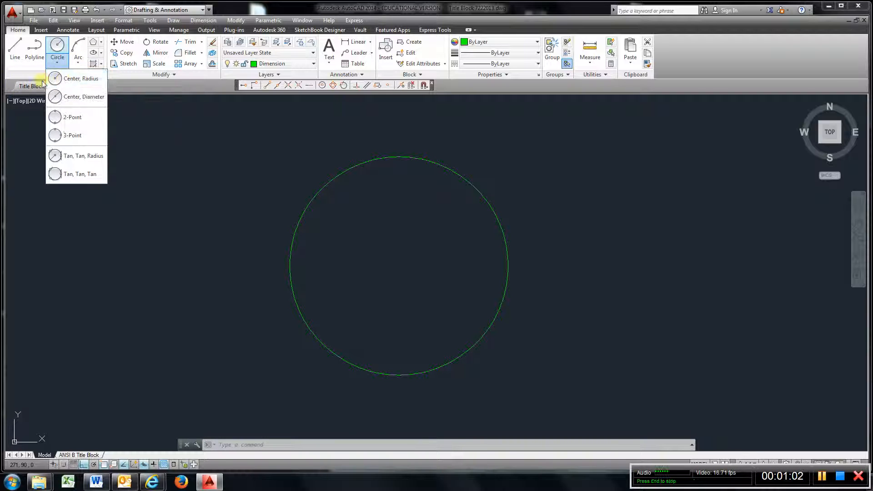
{"action": "left_click", "coordinate": [255, 211]}
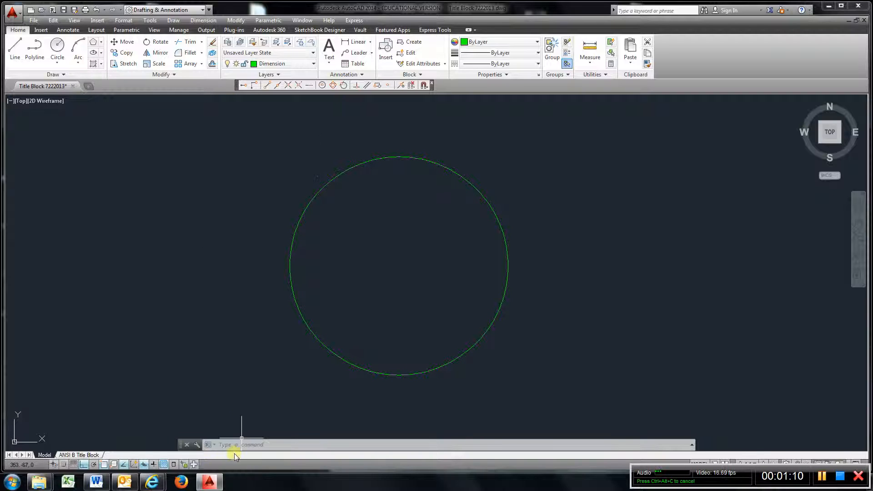
{"action": "left_click", "coordinate": [98, 9]}
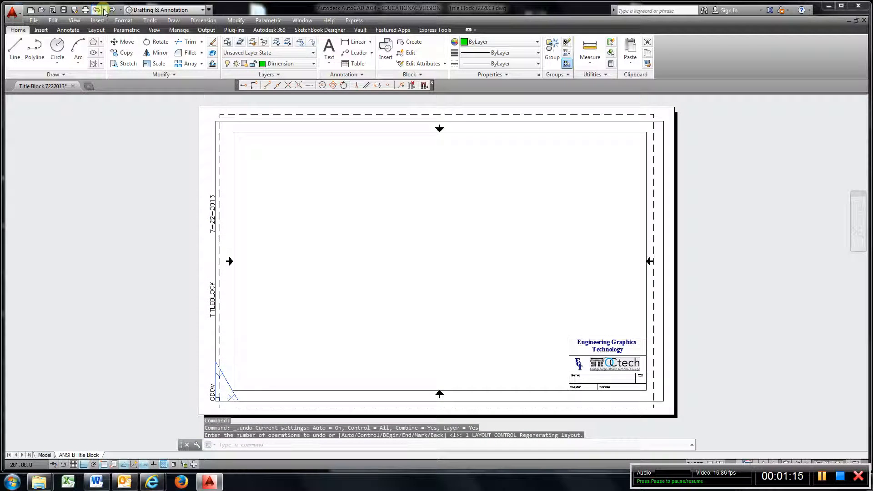
{"action": "left_click", "coordinate": [111, 9]}
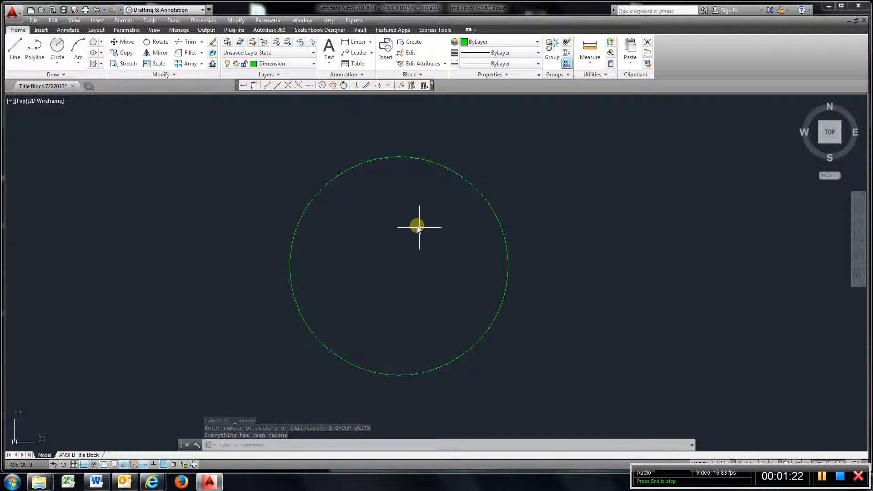
- Enable all object snap modes in the drafting settings and close the floating Object Snap toolbar
{"action": "scroll", "coordinate": [425, 237], "scroll_direction": "up", "scroll_amount": 3}
{"action": "scroll", "coordinate": [425, 237], "scroll_direction": "down", "scroll_amount": 3}
{"action": "scroll", "coordinate": [424, 236], "scroll_direction": "down", "scroll_amount": 2}
{"action": "middle_click_drag", "start_coordinate": [422, 239], "coordinate": [330, 282]}
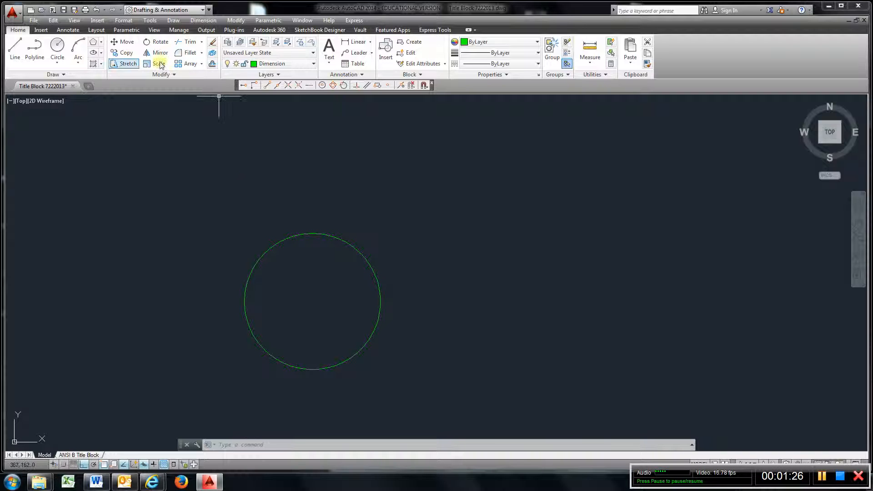
{"action": "left_click", "coordinate": [15, 46]}
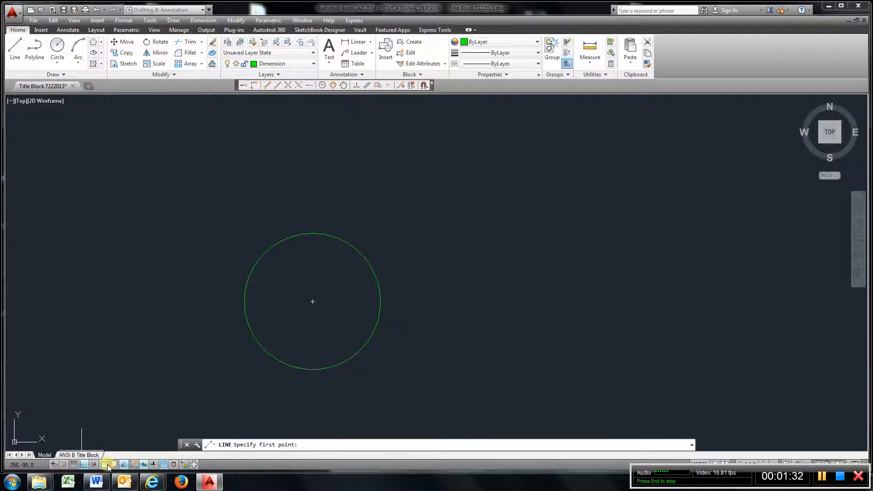
{"action": "right_click", "coordinate": [112, 468]}
{"action": "mouse_move", "coordinate": [128, 457]}
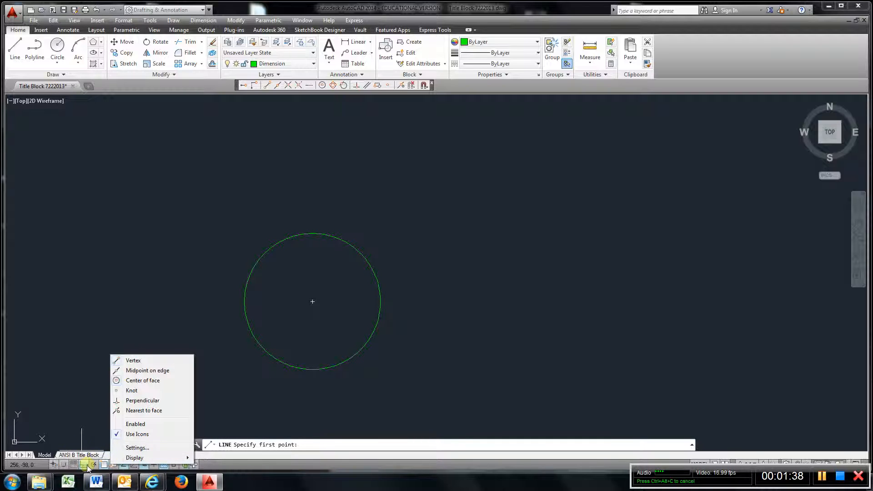
{"action": "left_click", "coordinate": [137, 449]}
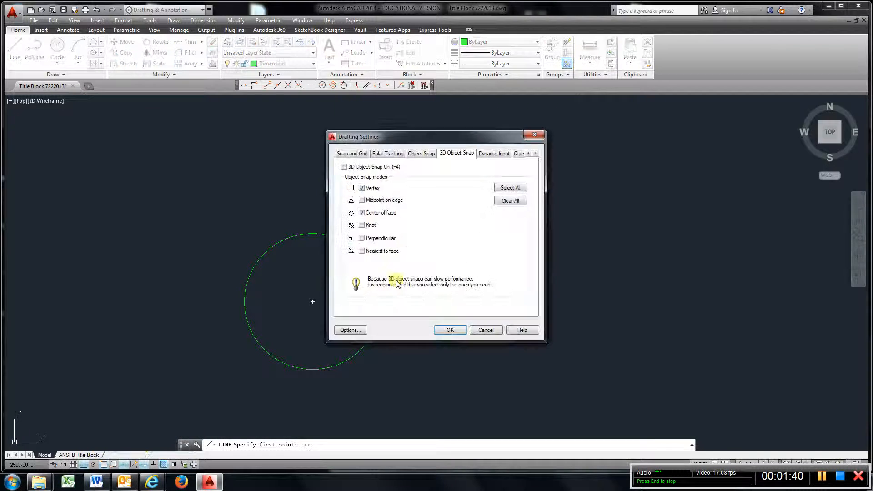
{"action": "left_click", "coordinate": [422, 154]}
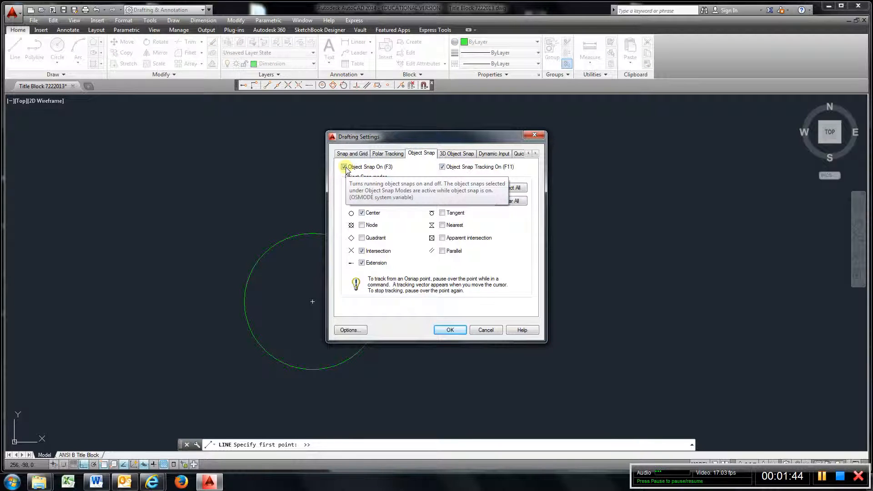
{"action": "left_click", "coordinate": [520, 190]}
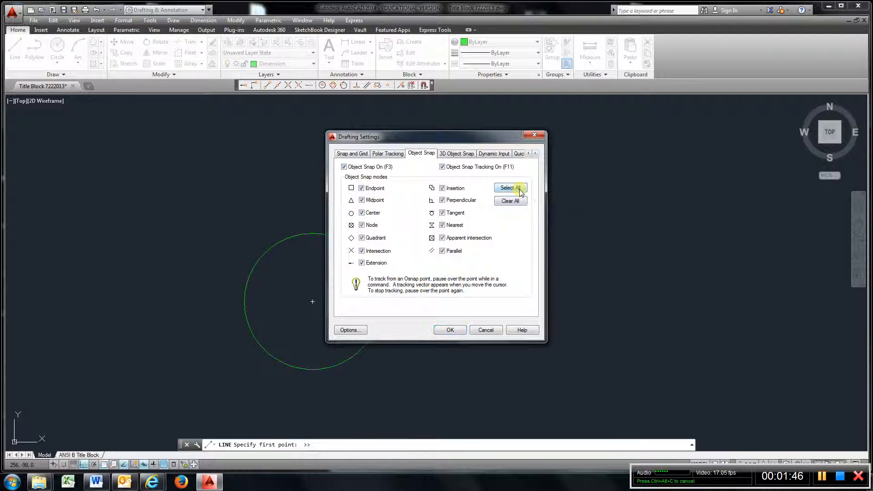
{"action": "left_click", "coordinate": [450, 331]}
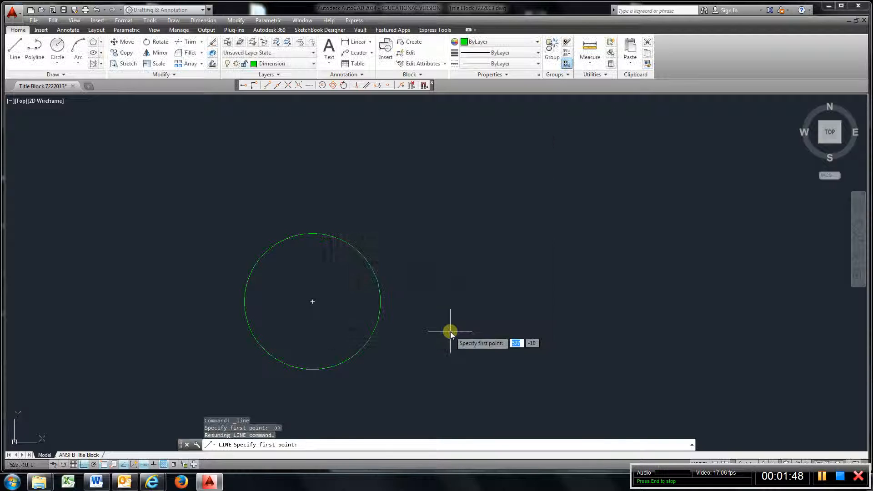
{"action": "left_click", "coordinate": [432, 85]}
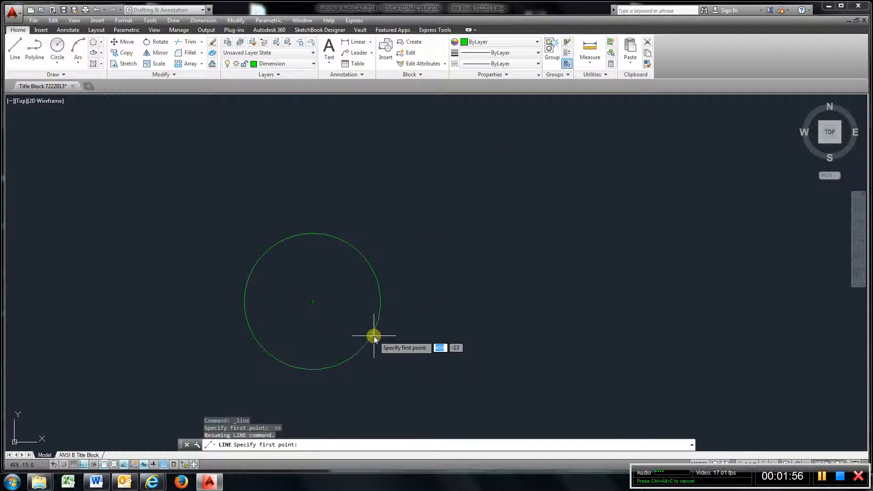
- Draw two lines from the circle's center, one straight up and one horizontally to the right, each about 68 mm long
{"action": "left_click", "coordinate": [15, 48]}
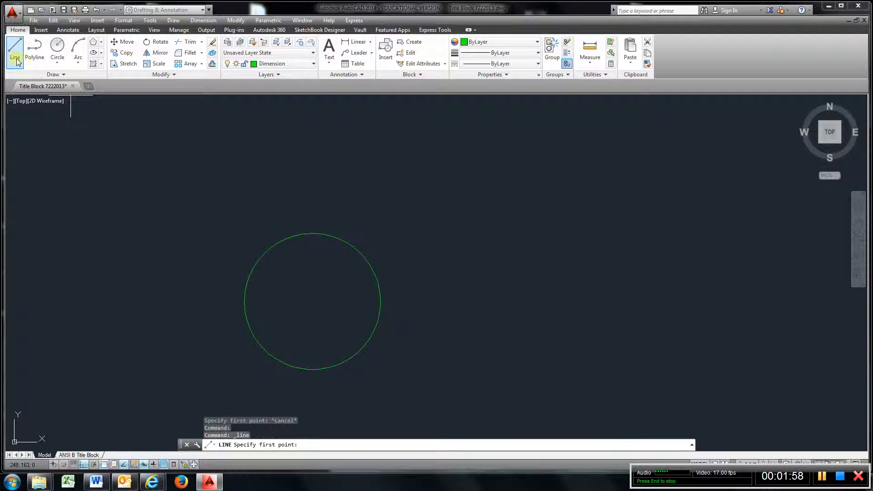
{"action": "left_click", "coordinate": [312, 303]}
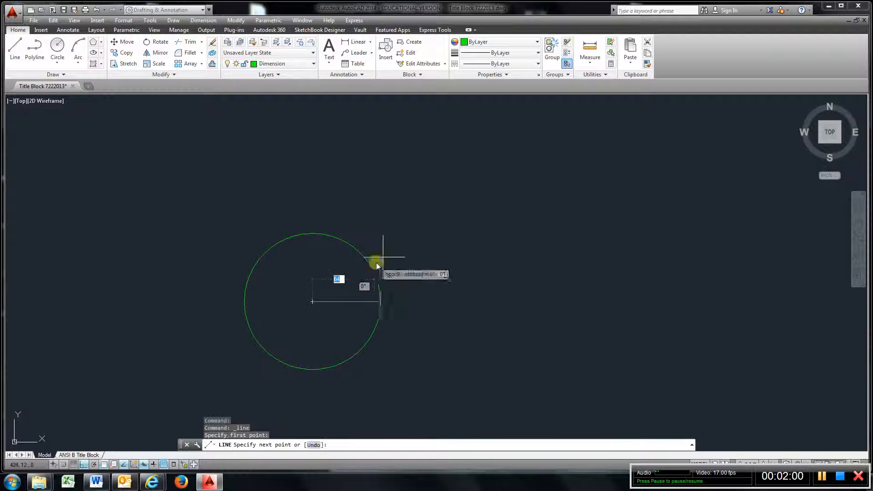
{"action": "left_click", "coordinate": [300, 211]}
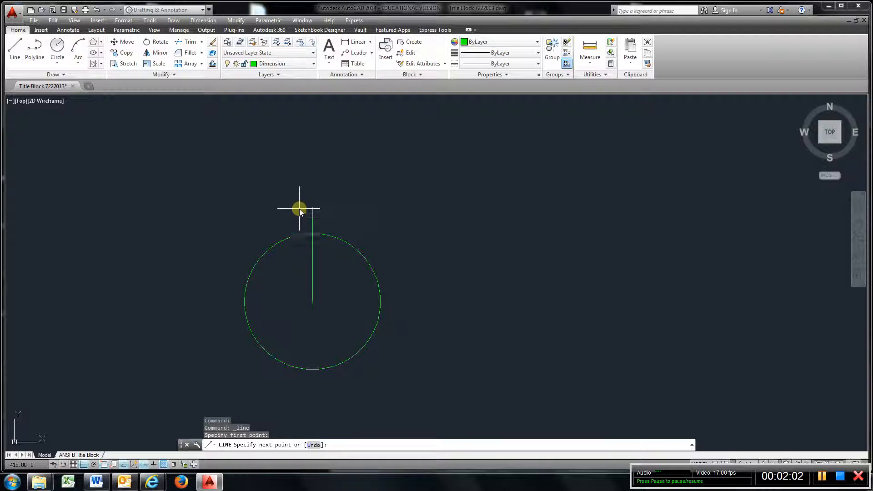
{"action": "left_click", "coordinate": [21, 54]}
{"action": "left_click", "coordinate": [312, 303]}
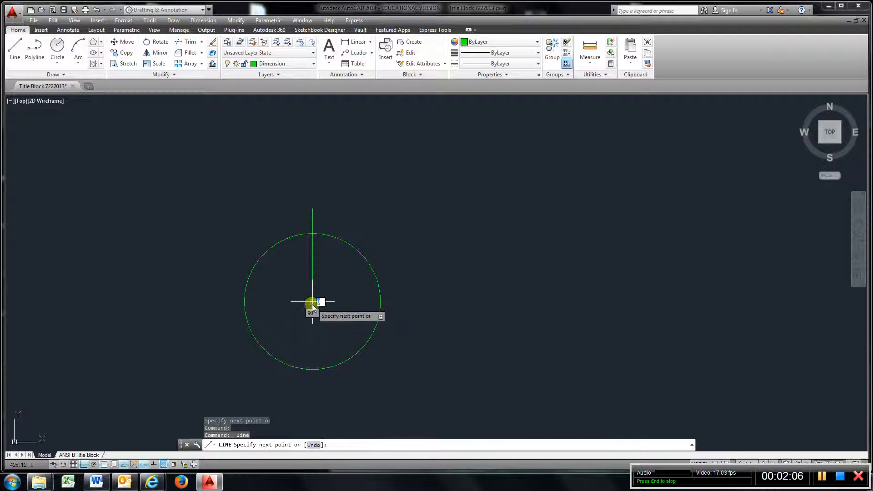
{"action": "left_click", "coordinate": [404, 313]}
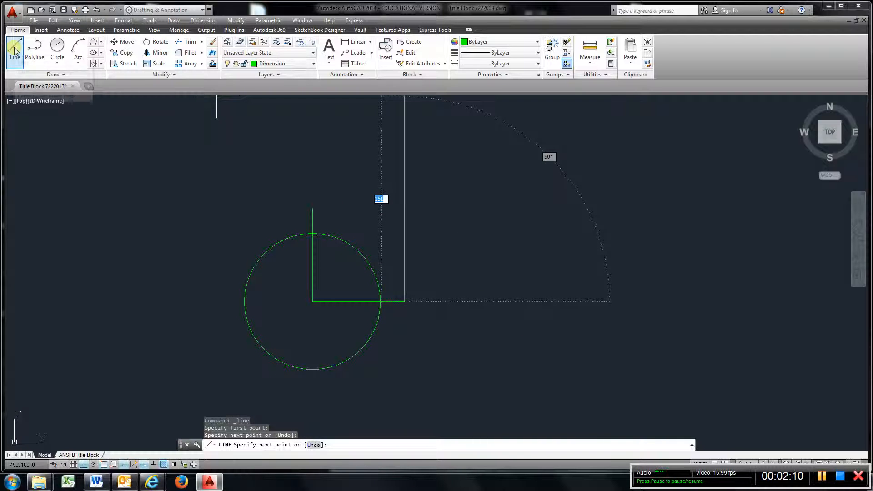
{"action": "key", "text": "Escape"}
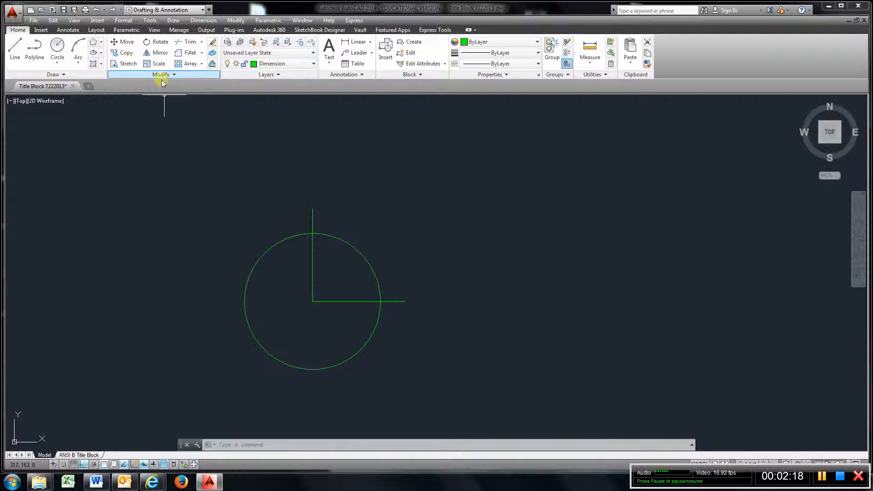
- Offset the horizontal line through the circle's center upward by 40 mm
{"action": "left_click", "coordinate": [212, 63]}
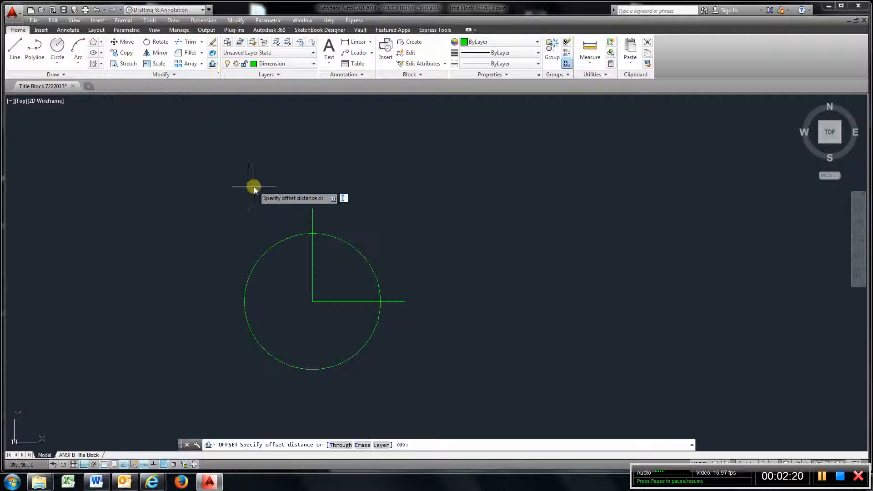
{"action": "key", "text": "Return"}
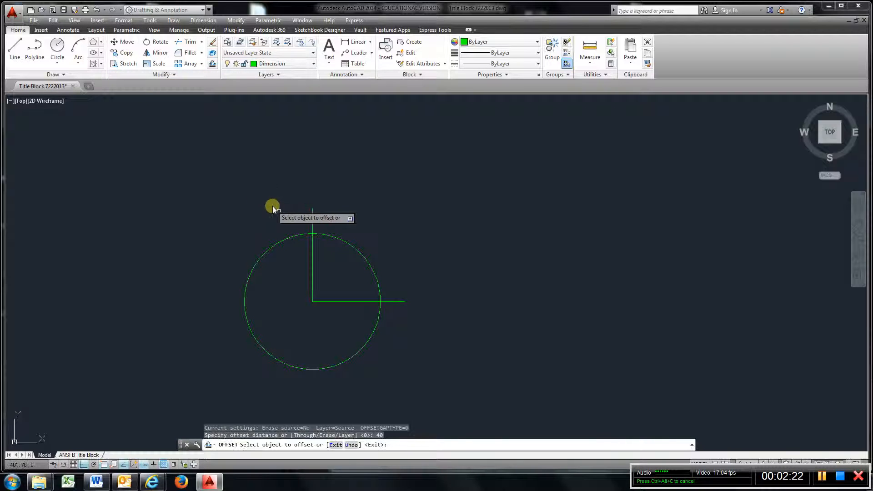
{"action": "left_click", "coordinate": [351, 301]}
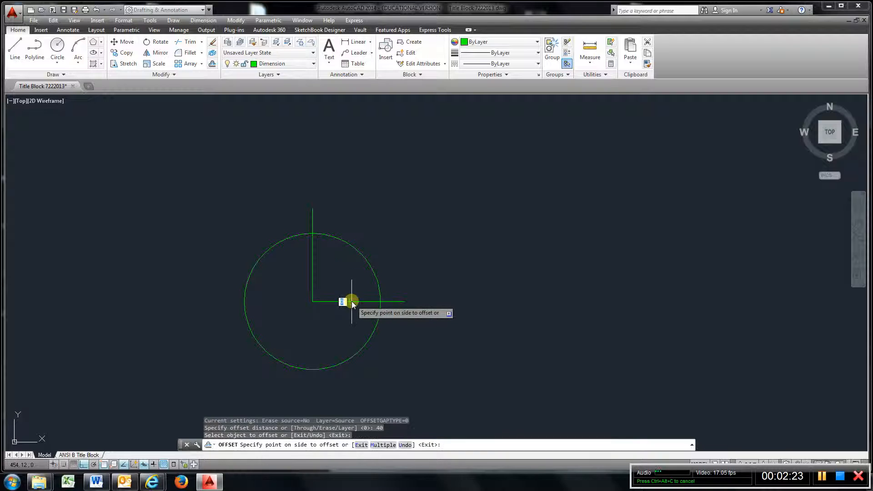
{"action": "left_click", "coordinate": [386, 178]}
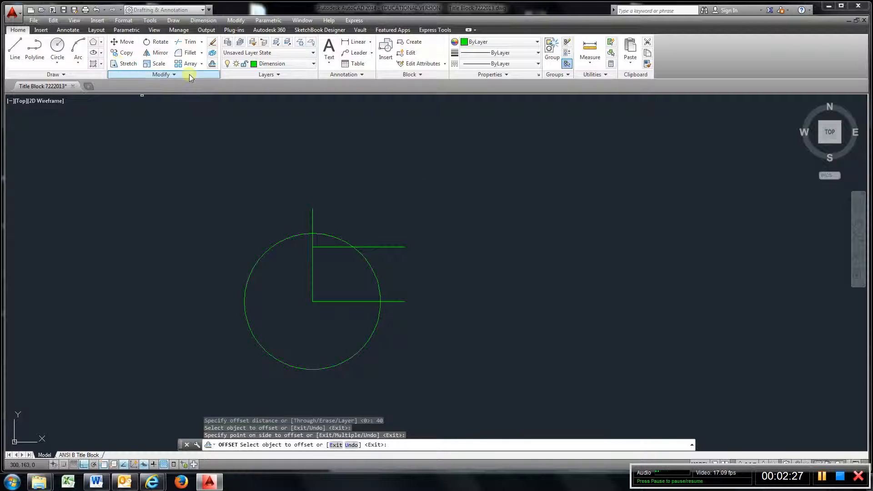
- Offset the vertical line through the circle's center to the right by 70 mm
{"action": "left_click", "coordinate": [213, 63]}
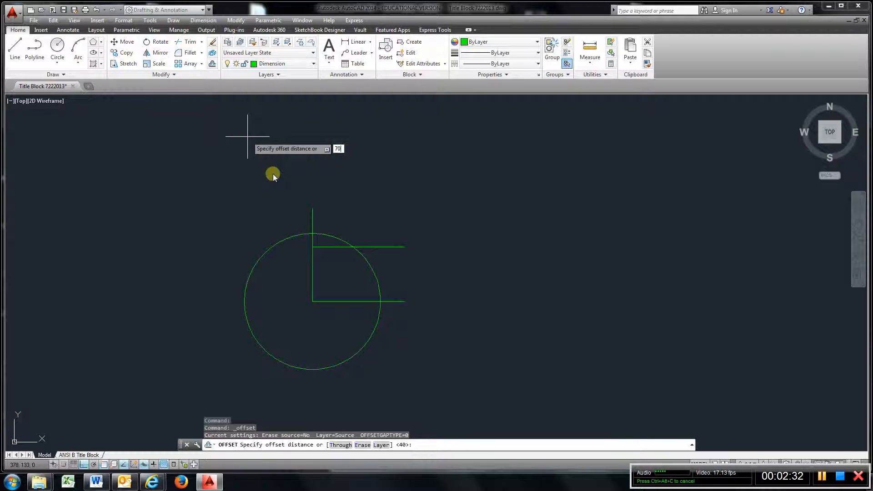
{"action": "key", "text": "Return"}
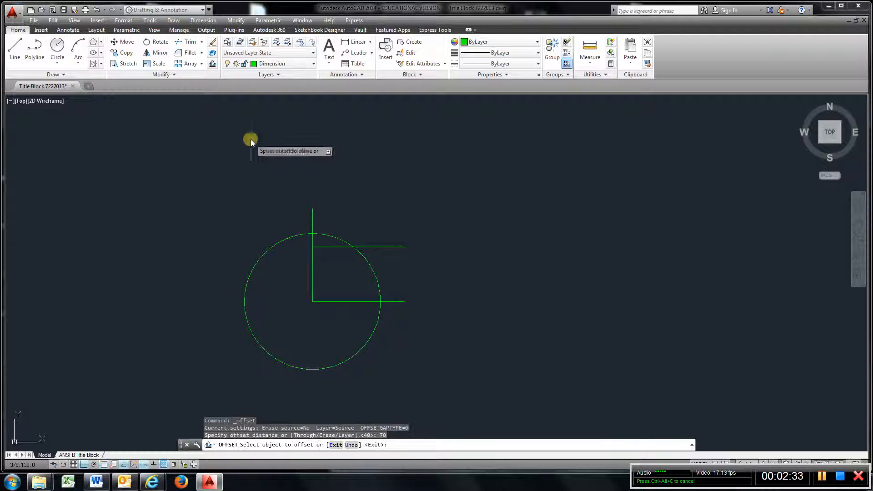
{"action": "left_click", "coordinate": [314, 220]}
{"action": "left_click", "coordinate": [474, 222]}
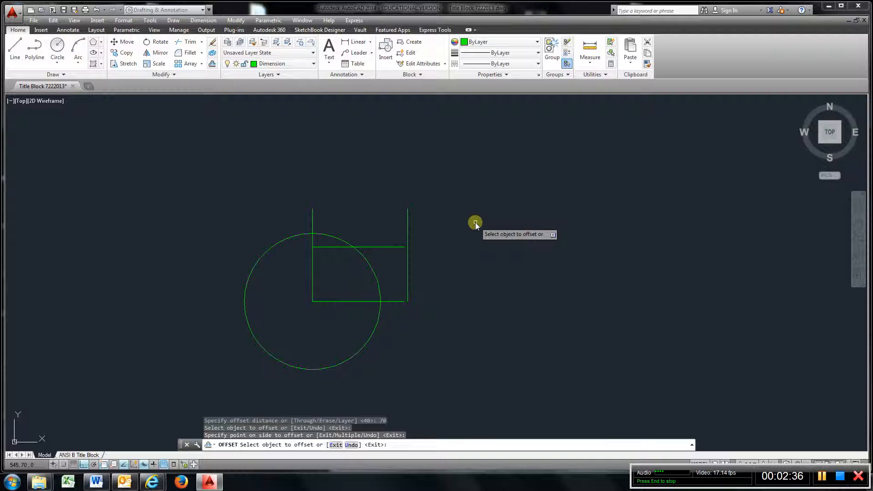
- Extend the upper horizontal line to meet the vertical line on the right, using that vertical line as the boundary edge
{"action": "left_click", "coordinate": [201, 41]}
{"action": "left_click", "coordinate": [191, 55]}
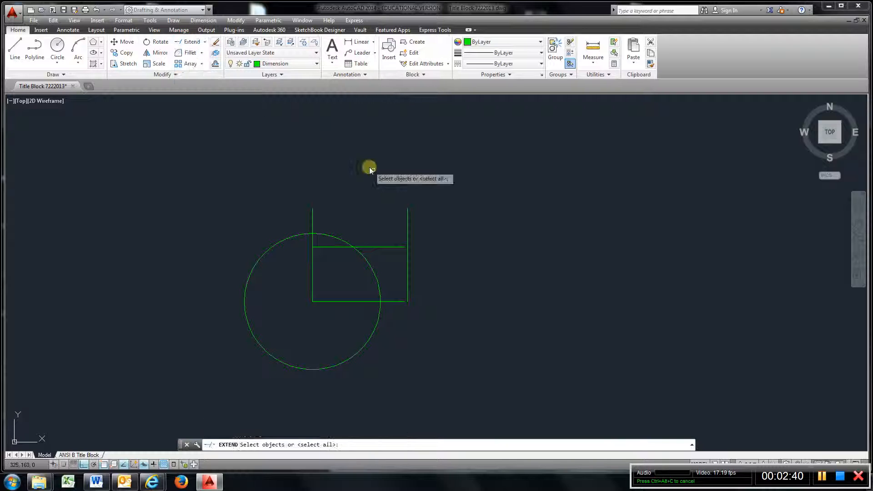
{"action": "left_click", "coordinate": [424, 204]}
{"action": "left_click", "coordinate": [398, 221]}
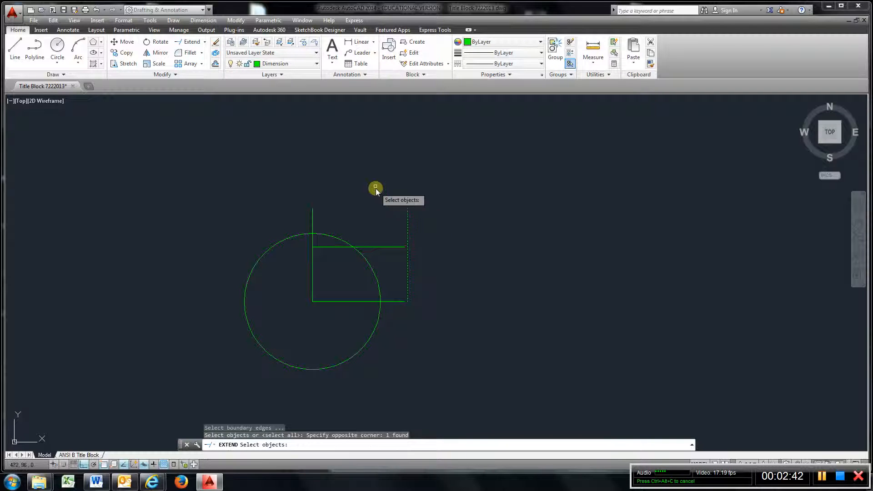
{"action": "key", "text": "Return"}
{"action": "left_click", "coordinate": [397, 247]}
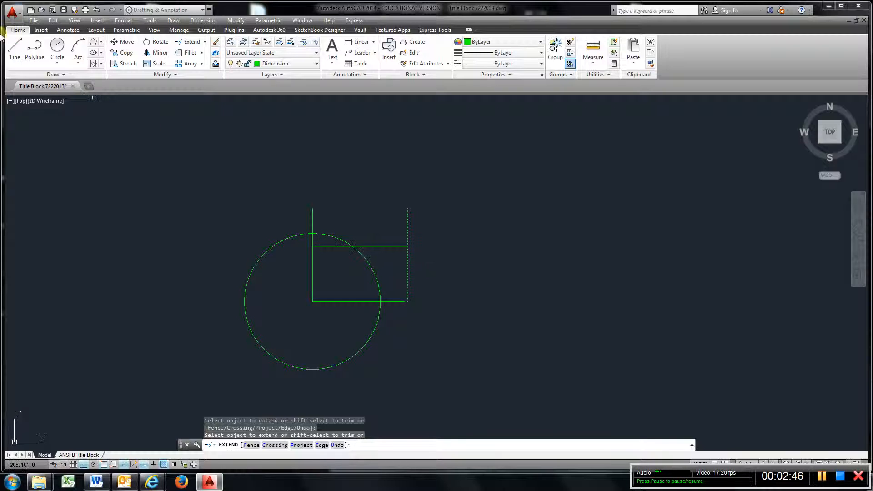
- Draw a circle of radius 25 mm centered where the upper horizontal line meets the right vertical line
{"action": "left_click", "coordinate": [57, 44]}
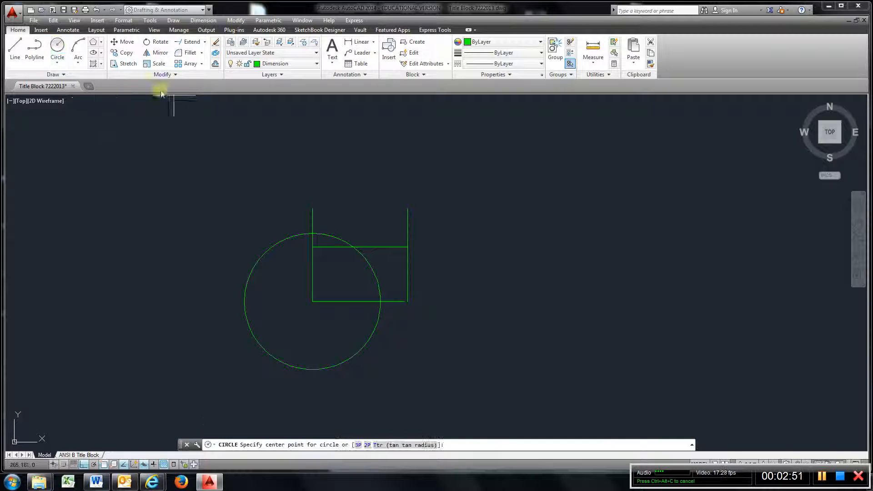
{"action": "left_click", "coordinate": [408, 248]}
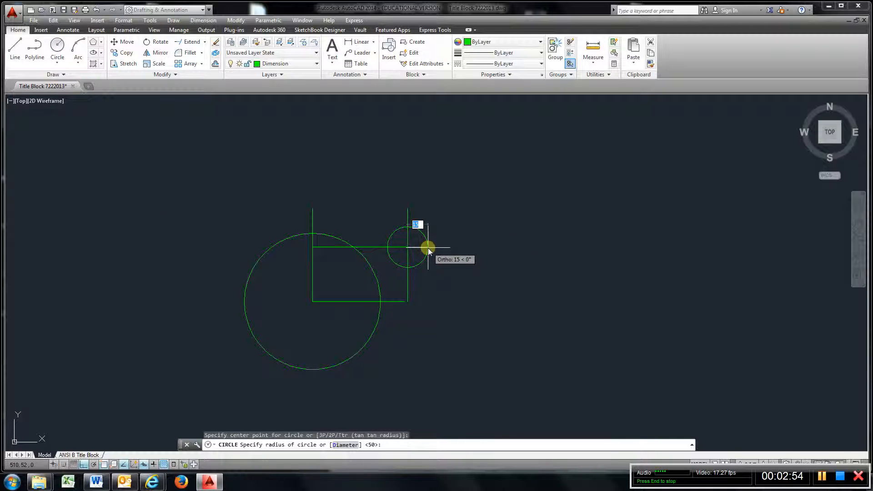
{"action": "type", "text": "25"}
{"action": "key", "text": "Return"}
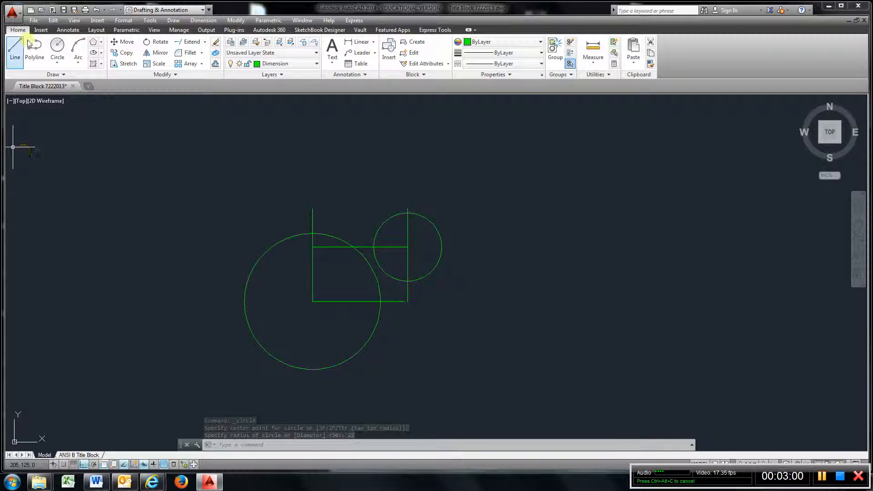
- Offset the horizontal line through the large circle's center downward by 60 mm
{"action": "left_click", "coordinate": [215, 64]}
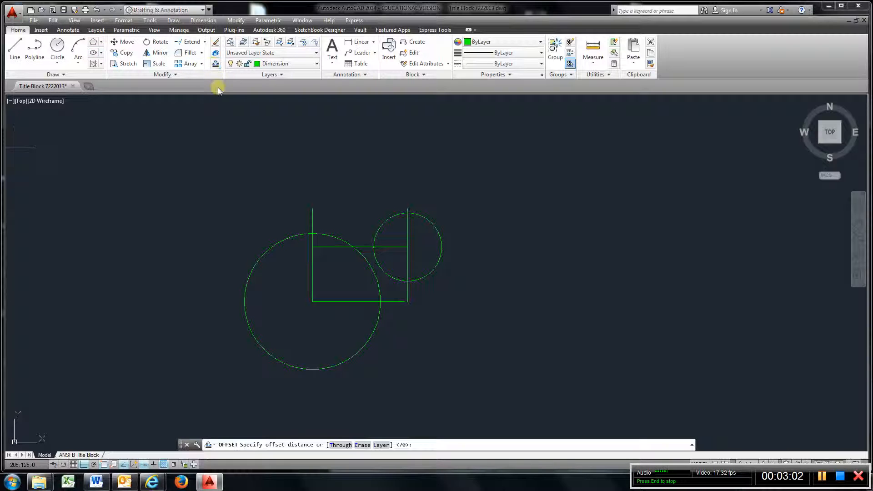
{"action": "type", "text": "60"}
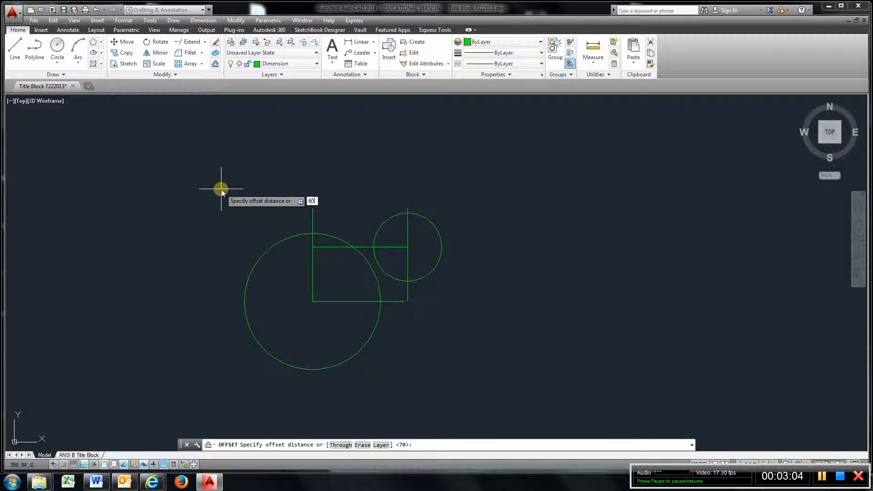
{"action": "key", "text": "Return"}
{"action": "left_click", "coordinate": [334, 297]}
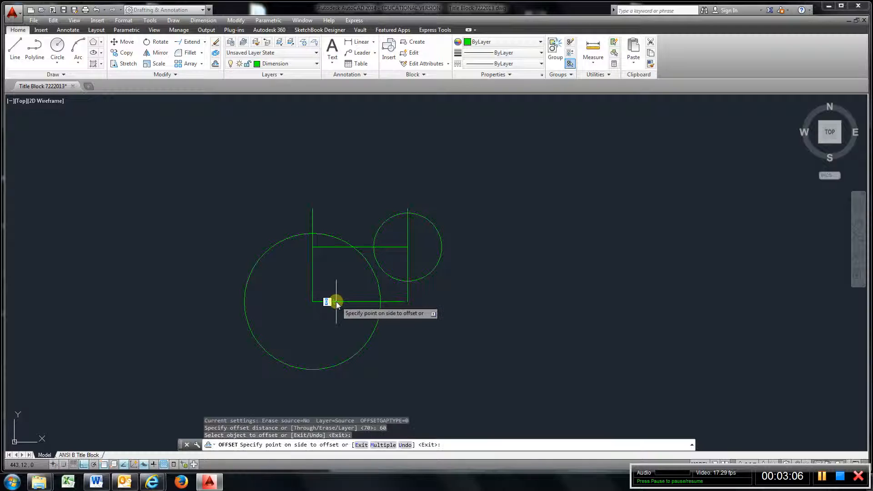
{"action": "left_click", "coordinate": [395, 385]}
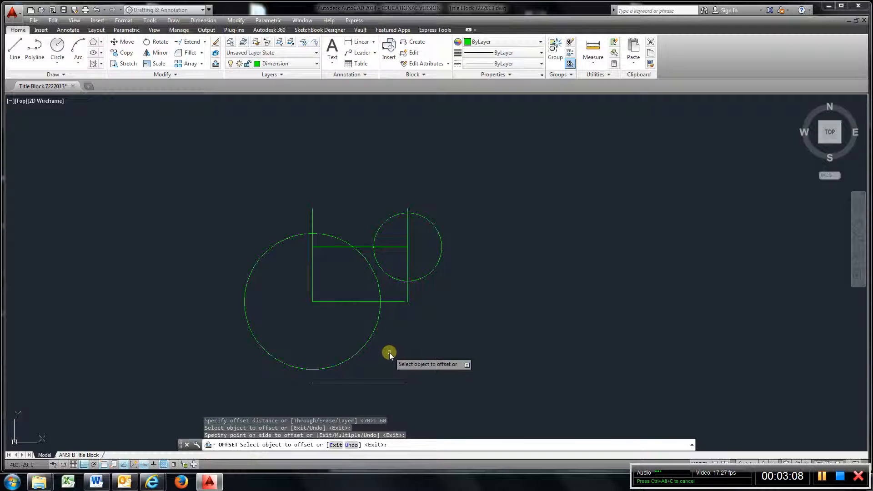
- Offset the vertical line through the large circle's center to the left by 50 mm
{"action": "left_click", "coordinate": [216, 64]}
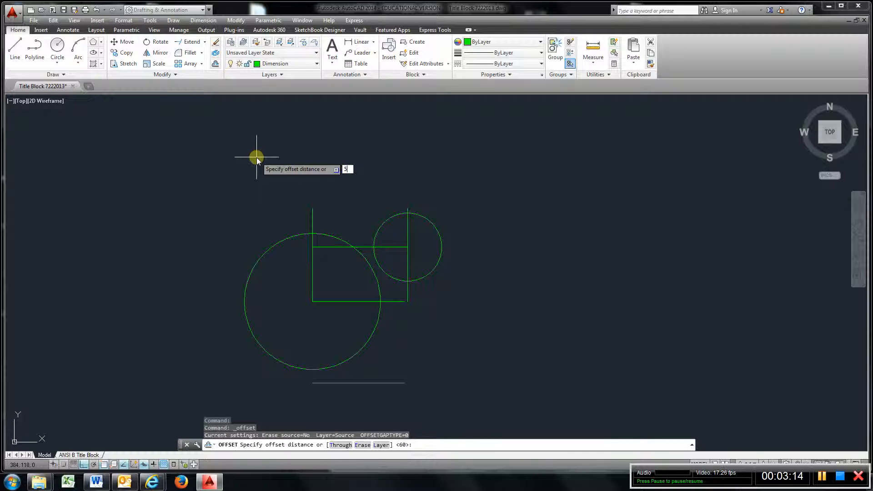
{"action": "type", "text": "50"}
{"action": "key", "text": "Return"}
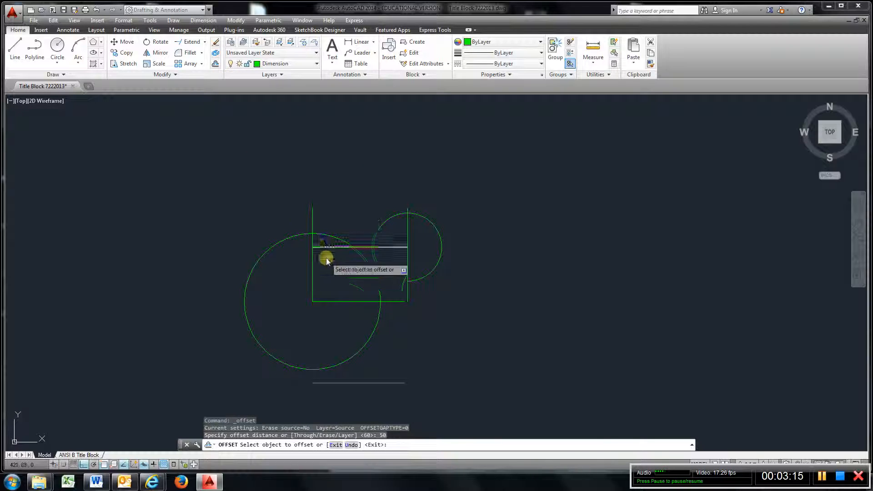
{"action": "left_click", "coordinate": [313, 281]}
{"action": "left_click", "coordinate": [195, 275]}
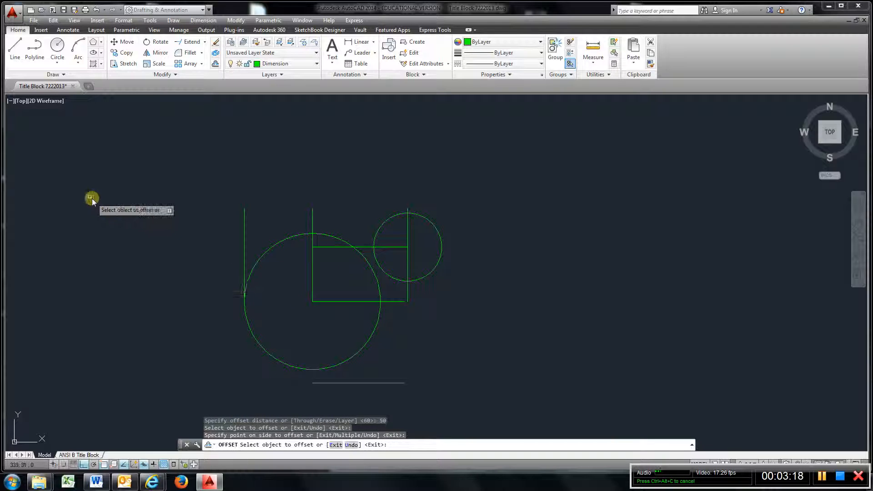
{"action": "key", "text": "Escape"}
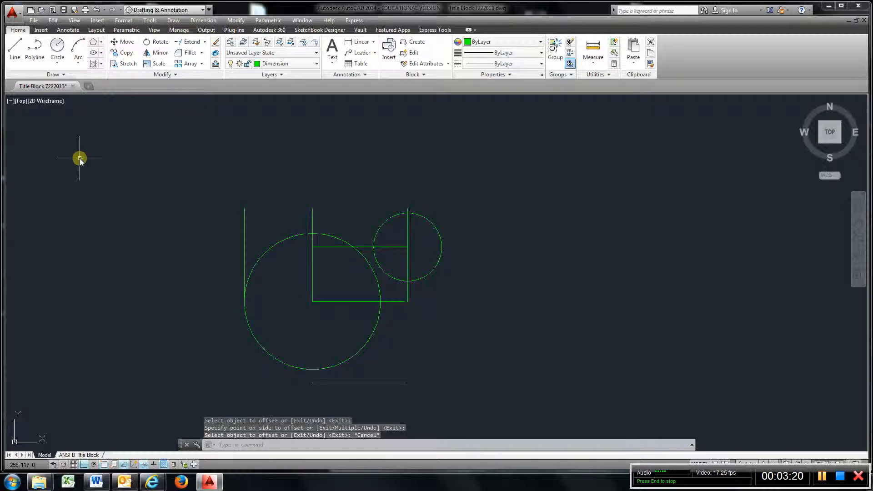
- Stretch the bottom horizontal line leftward to about 184 mm long and the left vertical line downward until it crosses it
{"action": "left_click", "coordinate": [346, 383]}
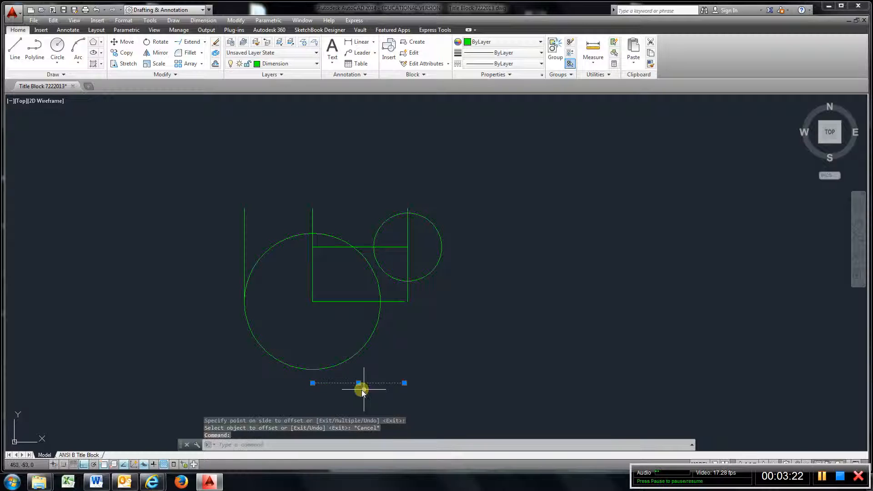
{"action": "left_click", "coordinate": [313, 384]}
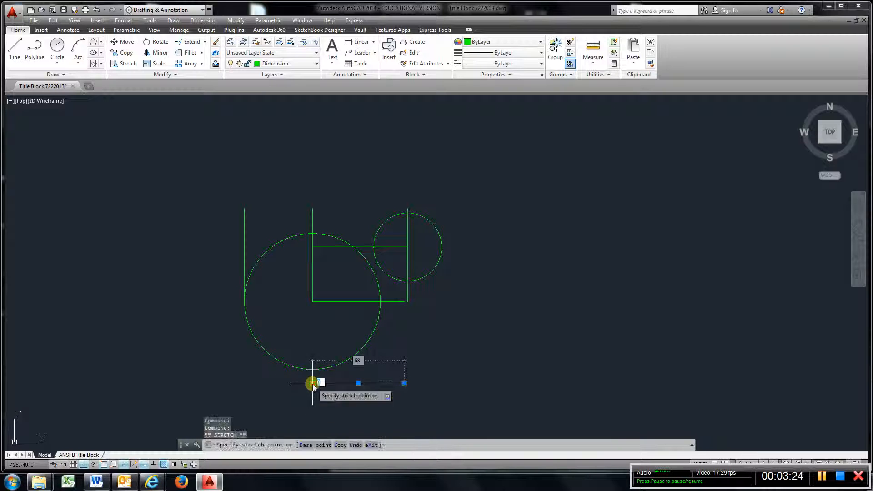
{"action": "left_click", "coordinate": [153, 383]}
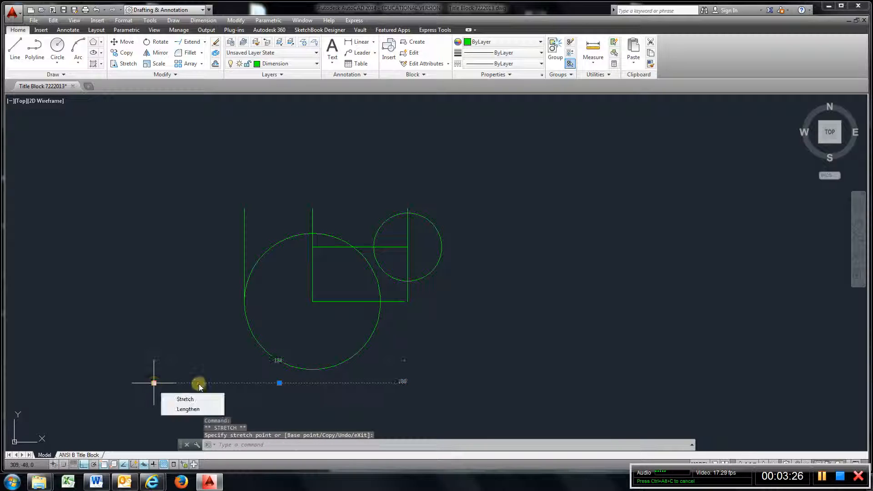
{"action": "left_click", "coordinate": [246, 251]}
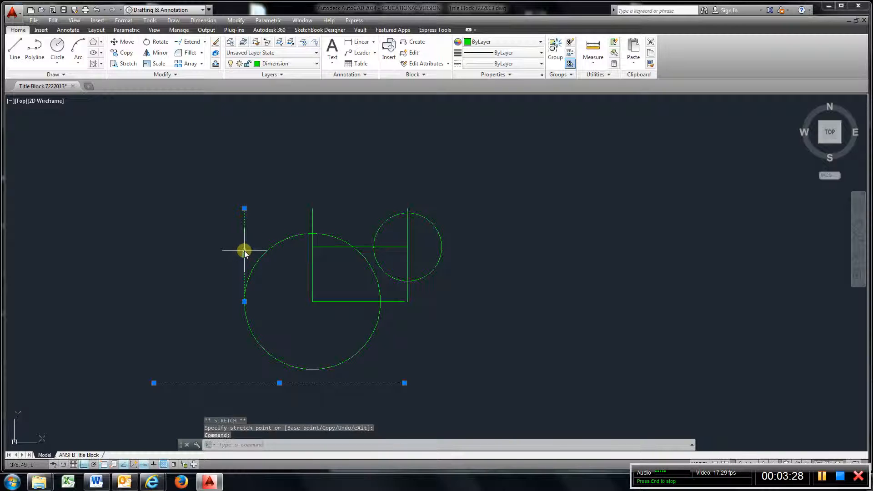
{"action": "left_click", "coordinate": [244, 301]}
{"action": "left_click", "coordinate": [252, 416]}
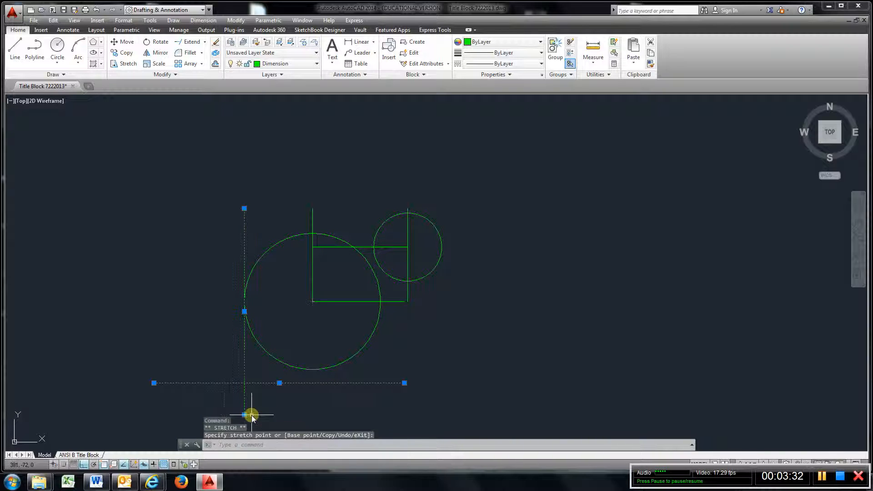
{"action": "key", "text": "Escape"}
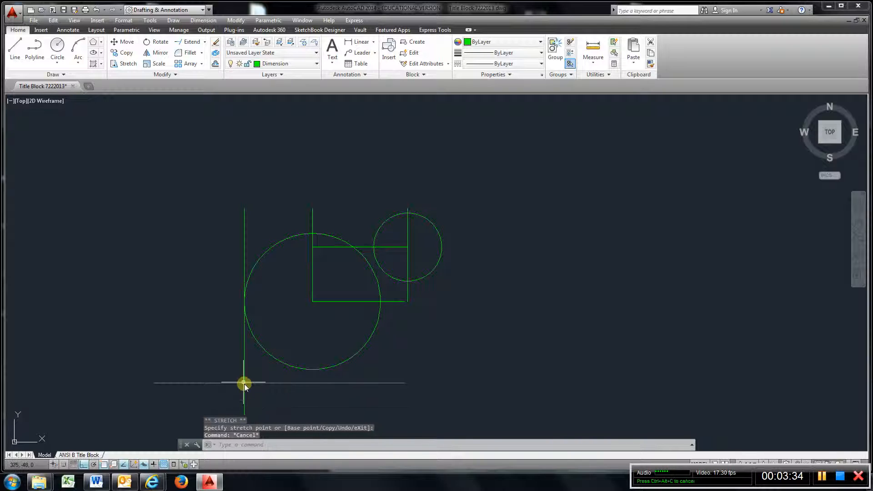
- Draw a circle of radius 25 mm centered where the bottom horizontal line crosses the left vertical line
{"action": "left_click", "coordinate": [57, 46]}
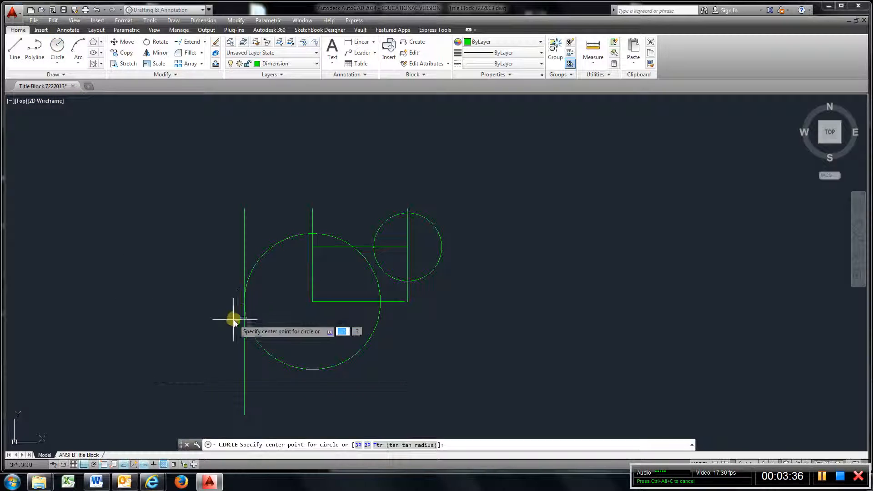
{"action": "left_click", "coordinate": [245, 383]}
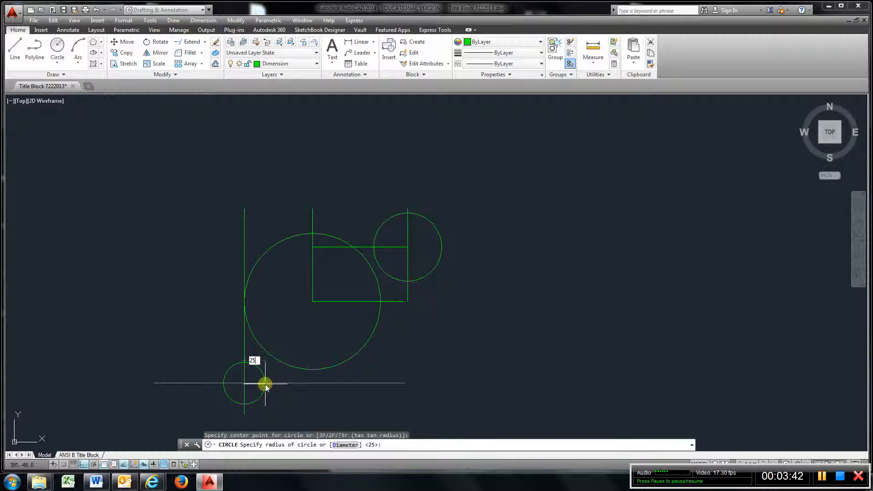
{"action": "type", "text": "25"}
{"action": "key", "text": "Return"}
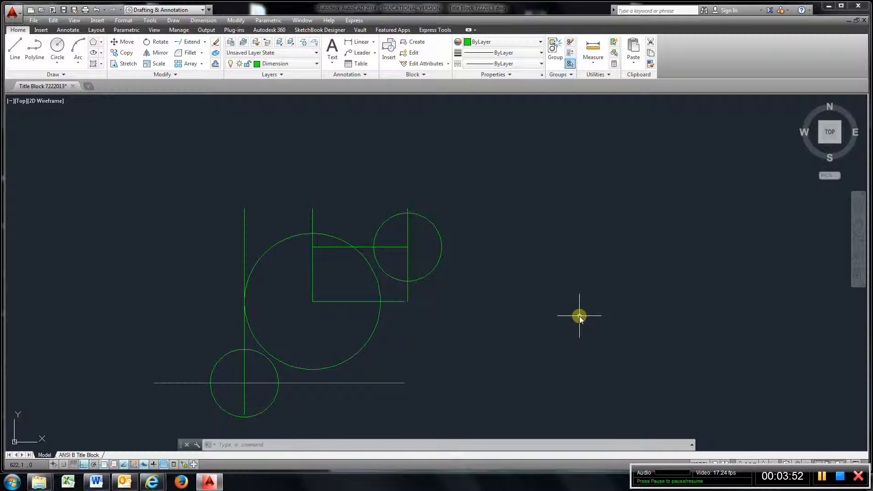
- Display the Object Snap toolbar and place it just above the drawing area
{"action": "left_click", "coordinate": [150, 21]}
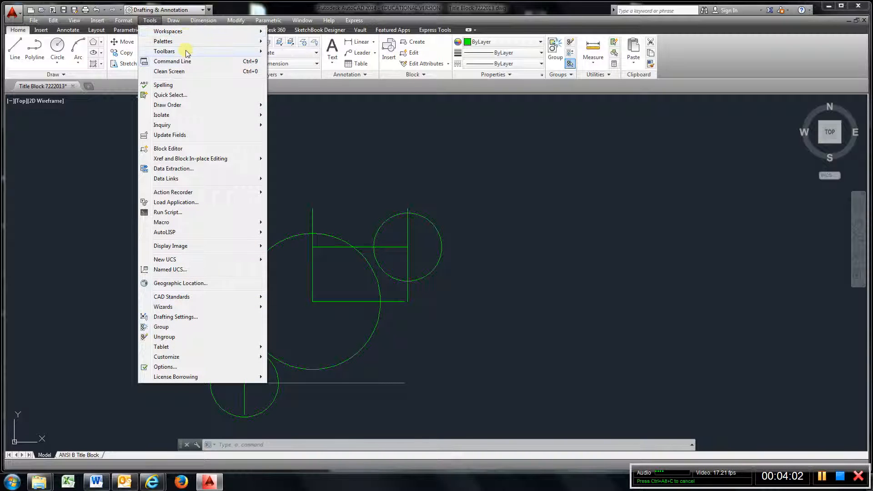
{"action": "mouse_move", "coordinate": [186, 52]}
{"action": "mouse_move", "coordinate": [311, 54]}
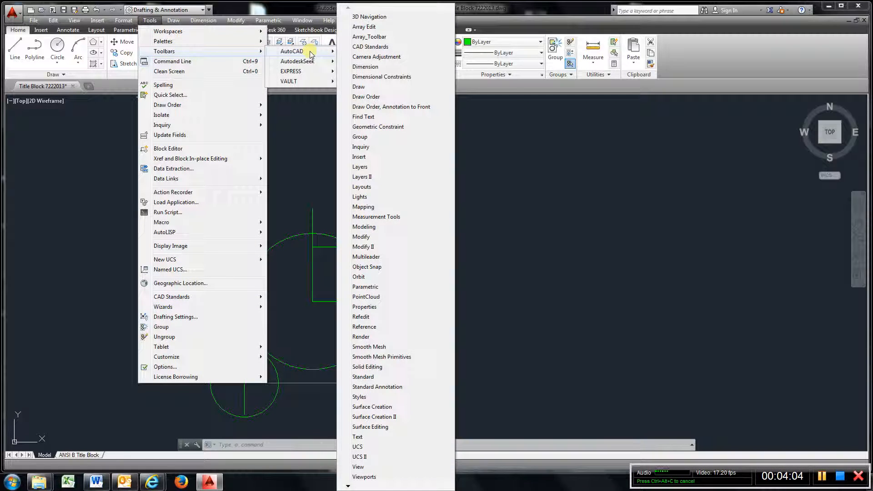
{"action": "left_click", "coordinate": [382, 269]}
{"action": "left_click_drag", "start_coordinate": [383, 267], "coordinate": [283, 84]}
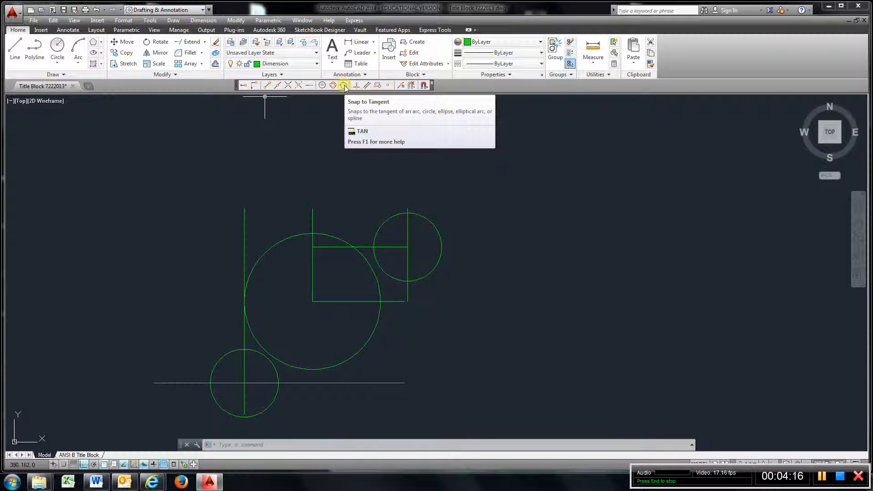
- Draw a line tangent to the top of the upper-right small circle and the top of the large circle, using tangent snaps
{"action": "left_click", "coordinate": [15, 48]}
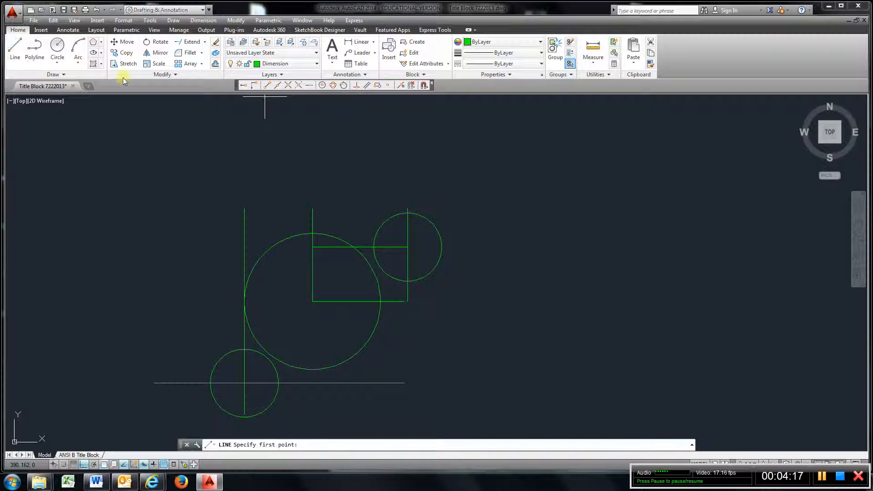
{"action": "left_click", "coordinate": [344, 85]}
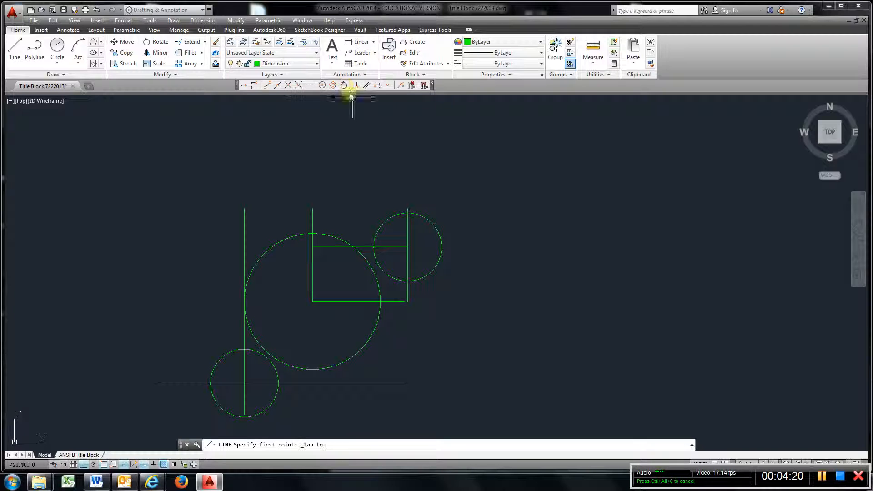
{"action": "left_click", "coordinate": [396, 220]}
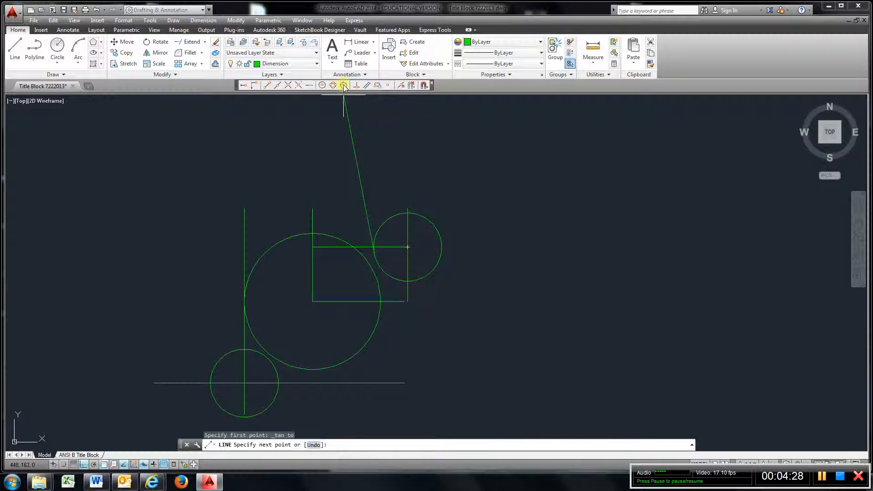
{"action": "left_click", "coordinate": [295, 239]}
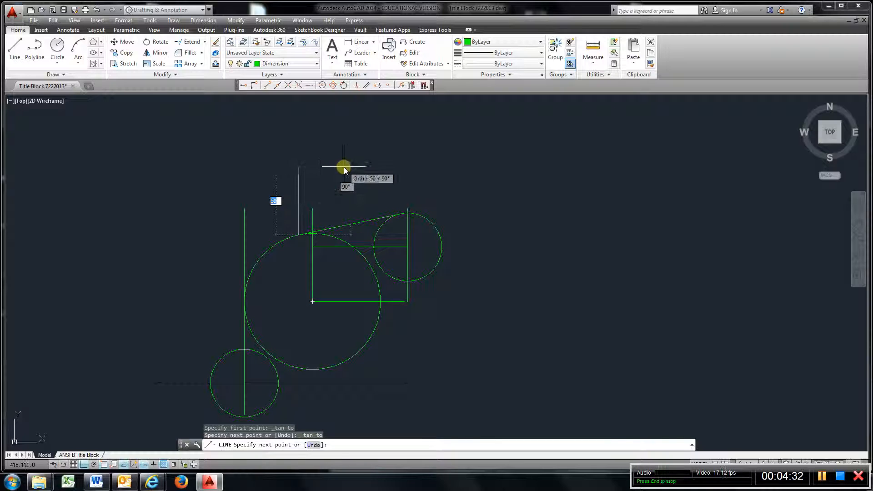
{"action": "key", "text": "Escape"}
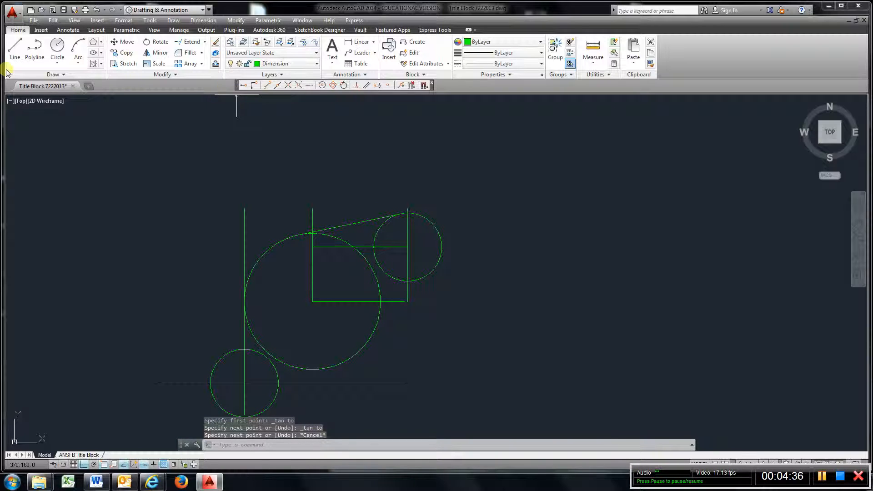
- Draw a line tangent to the left sides of the large circle and the lower-left small circle, using tangent snaps
{"action": "left_click", "coordinate": [15, 46]}
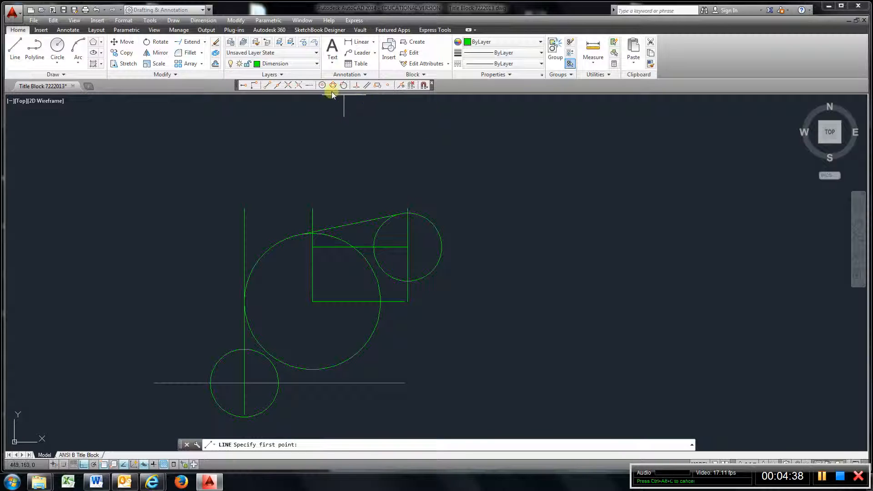
{"action": "left_click", "coordinate": [344, 86]}
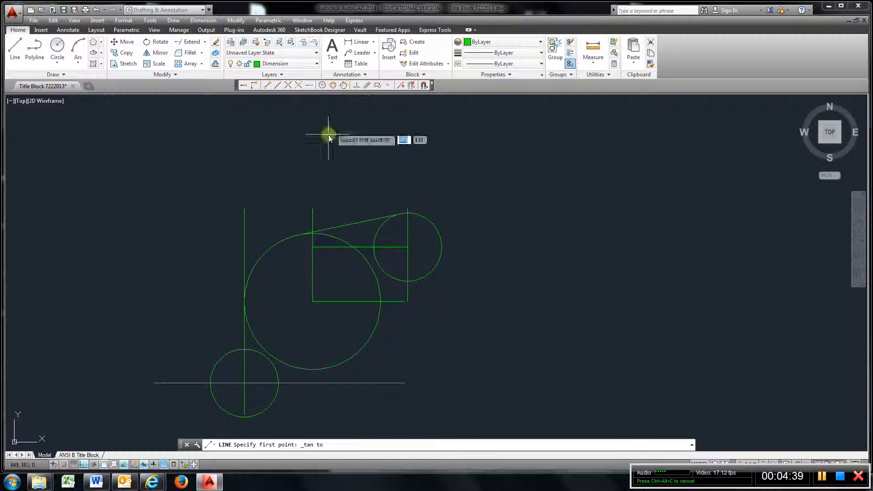
{"action": "left_click", "coordinate": [254, 269]}
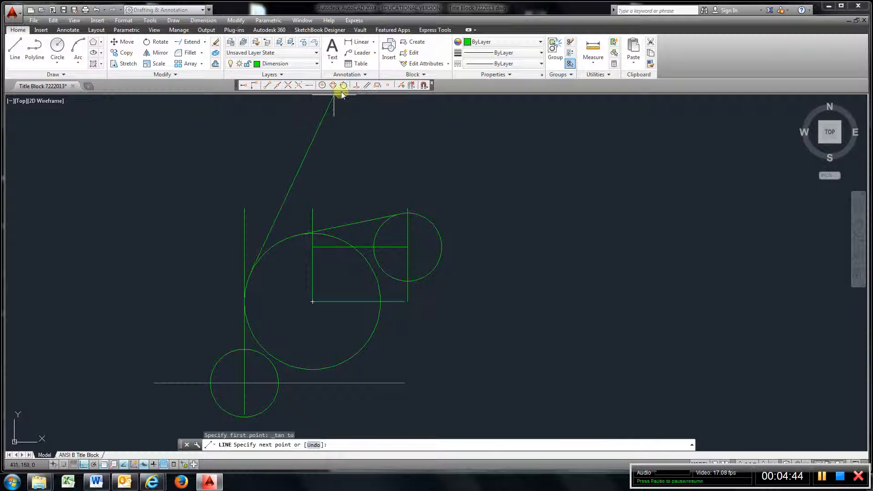
{"action": "left_click", "coordinate": [212, 371]}
{"action": "key", "text": "Escape"}
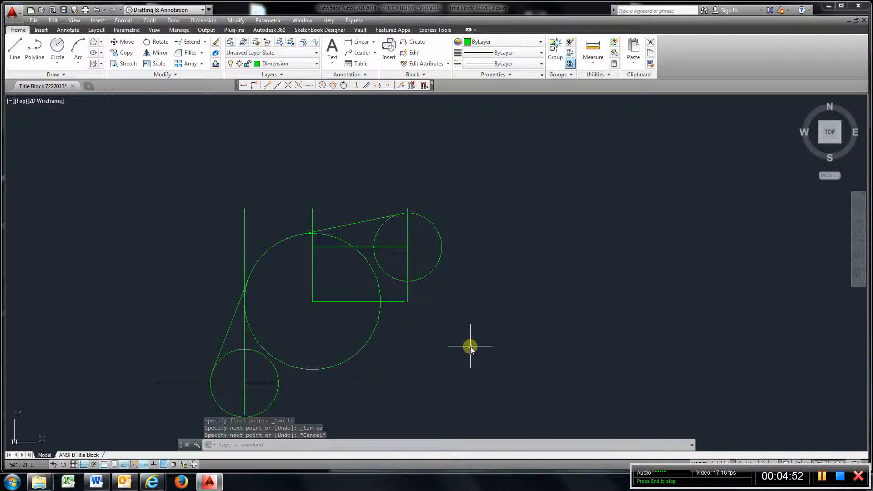
- Draw a 50 mm radius circle tangent to the bottom of the upper-right small circle and the lower-right side of the large circle
{"action": "middle_click_drag", "start_coordinate": [470, 347], "coordinate": [470, 271]}
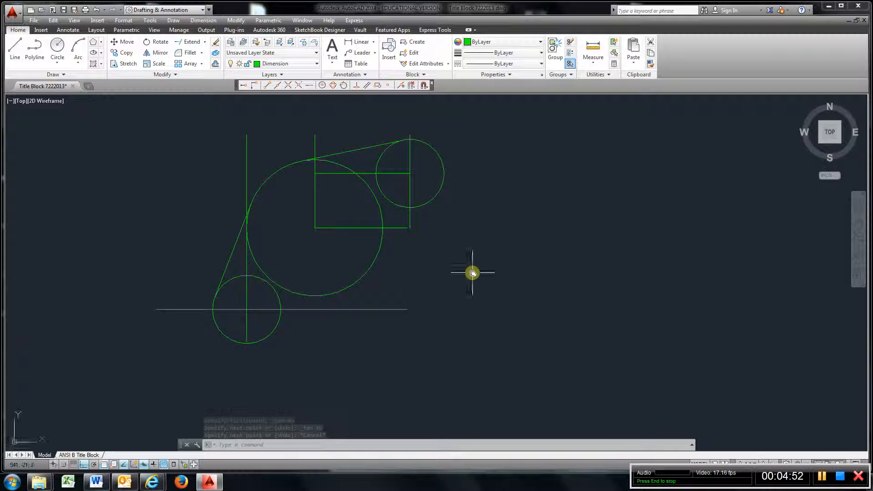
{"action": "left_click", "coordinate": [57, 45]}
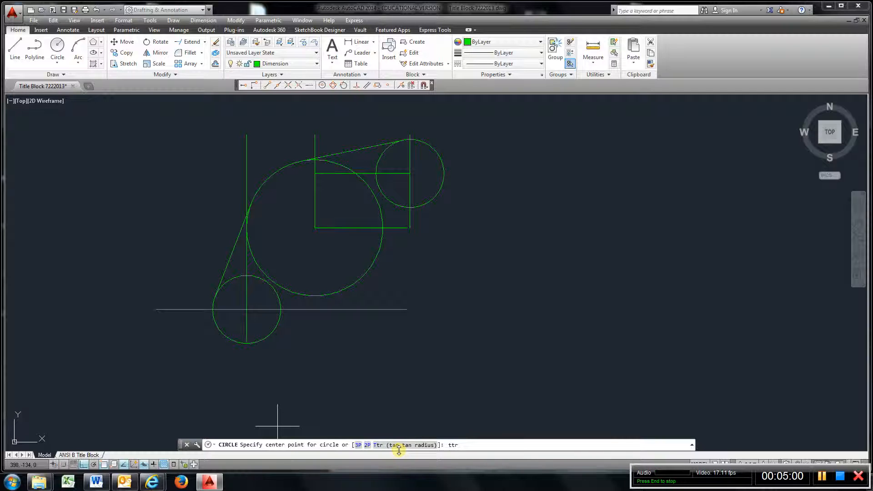
{"action": "key", "text": "Return"}
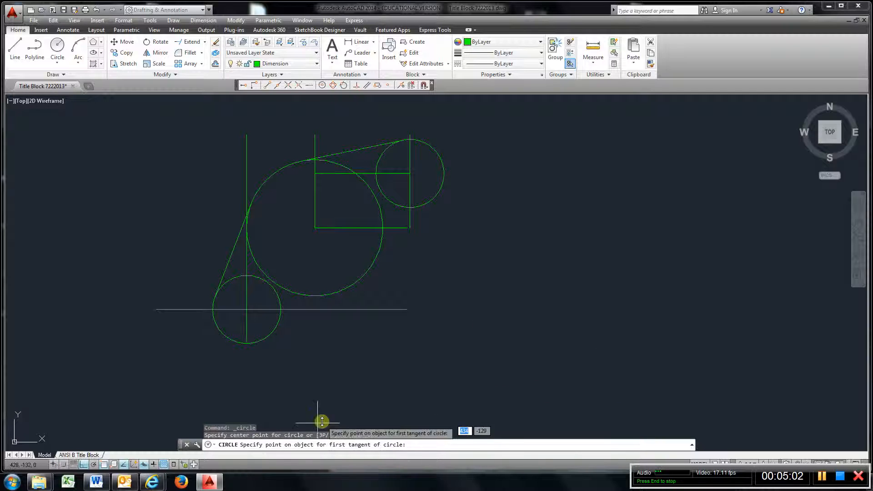
{"action": "left_click", "coordinate": [419, 206]}
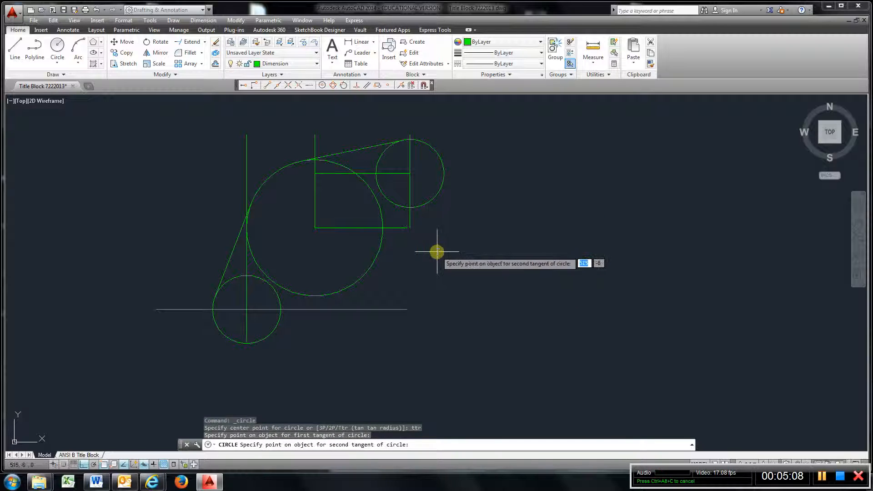
{"action": "left_click", "coordinate": [374, 264]}
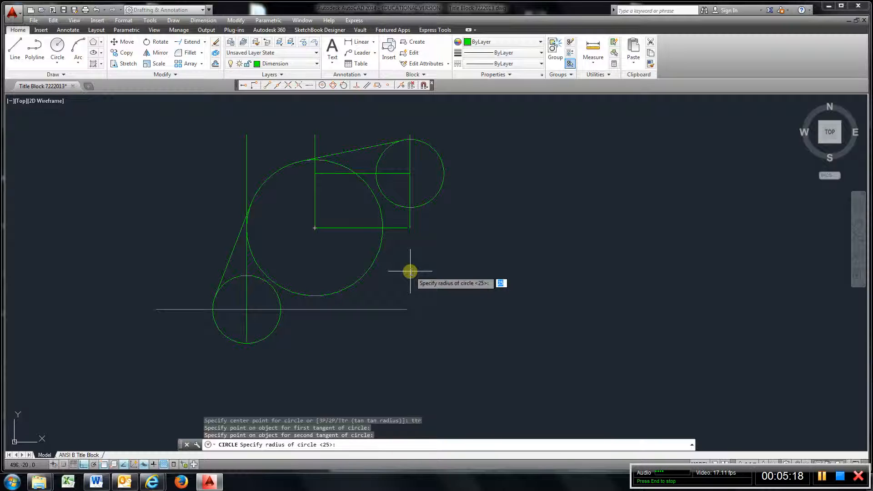
{"action": "type", "text": "50"}
{"action": "key", "text": "Return"}
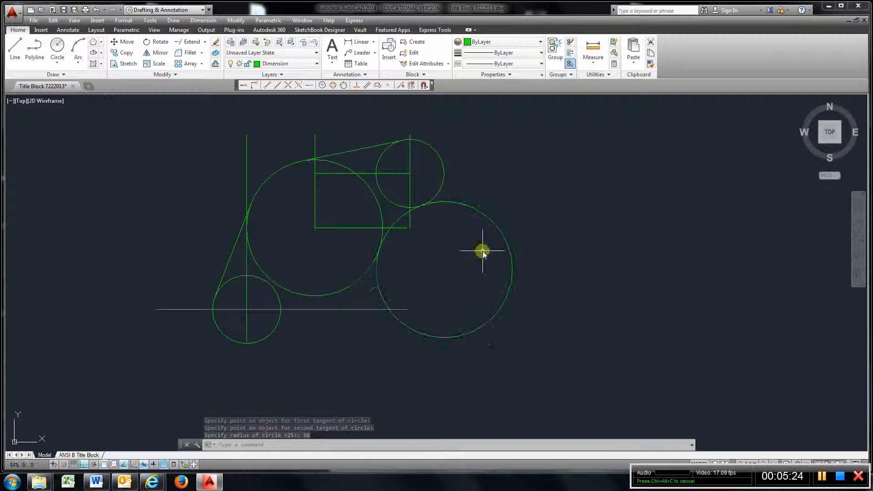
{"action": "left_click", "coordinate": [57, 47]}
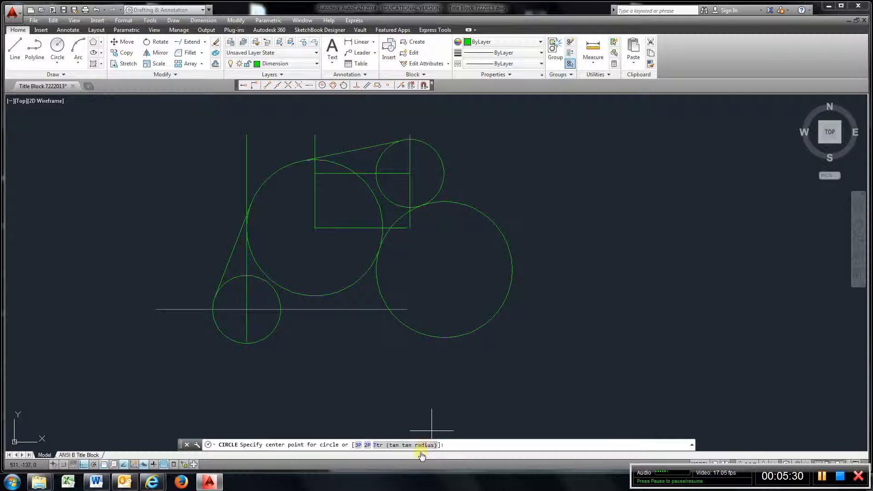
{"action": "key", "text": "Return"}
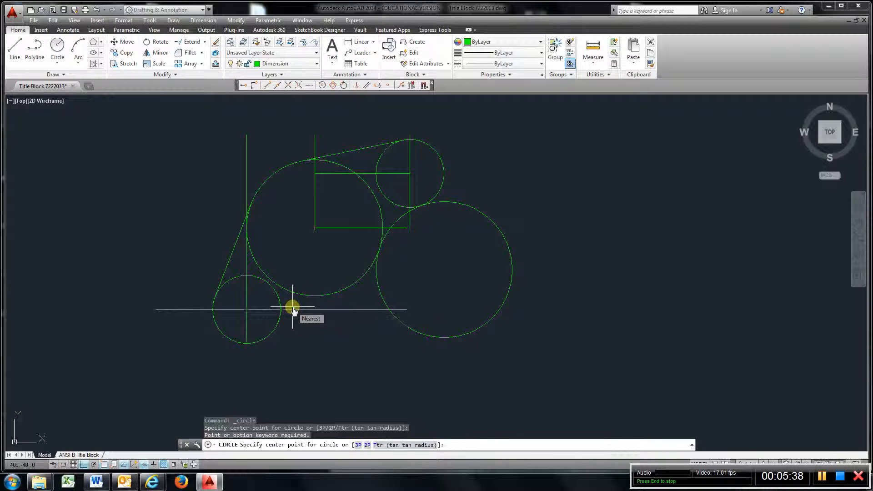
{"action": "key", "text": "Escape"}
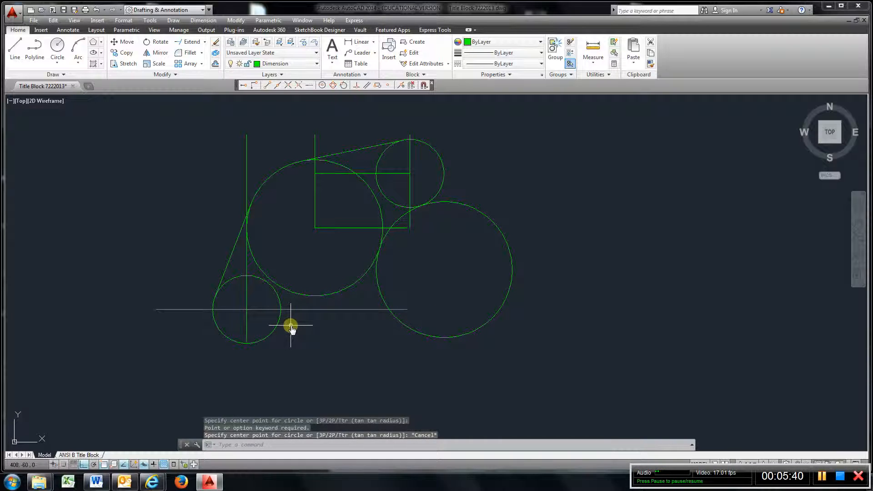
{"action": "left_click", "coordinate": [827, 480]}
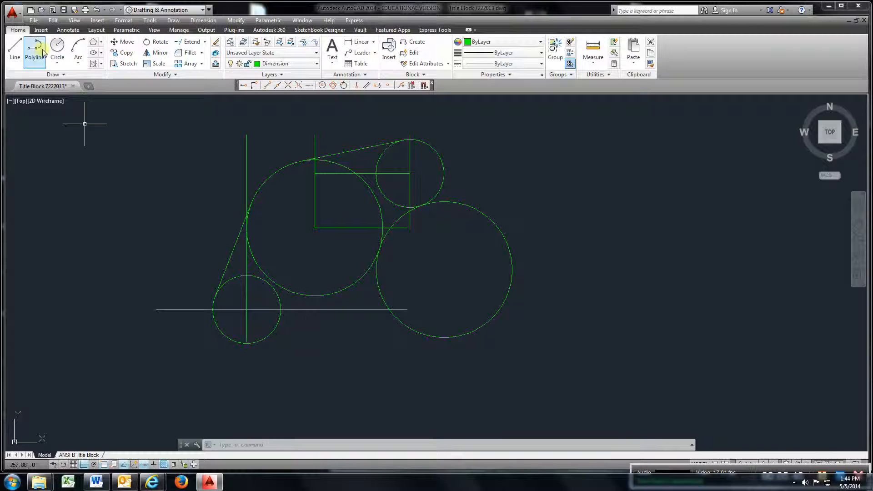
- Draw a 40 mm radius circle tangent to the bottom of the large circle and the lower-right side of the lower-left small circle
{"action": "left_click", "coordinate": [57, 46]}
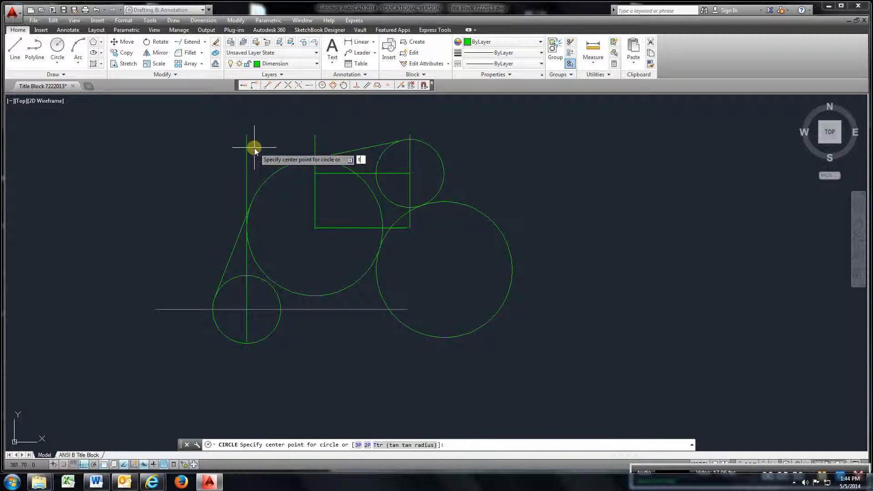
{"action": "key", "text": "Return"}
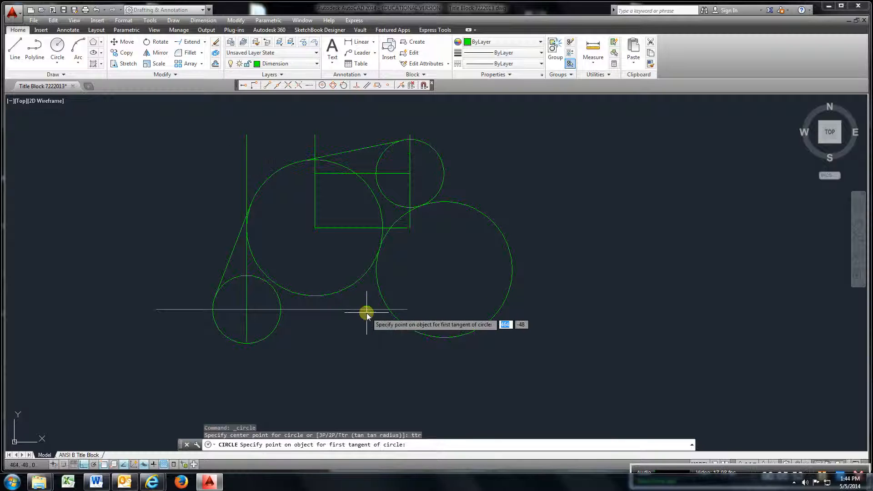
{"action": "left_click", "coordinate": [330, 296]}
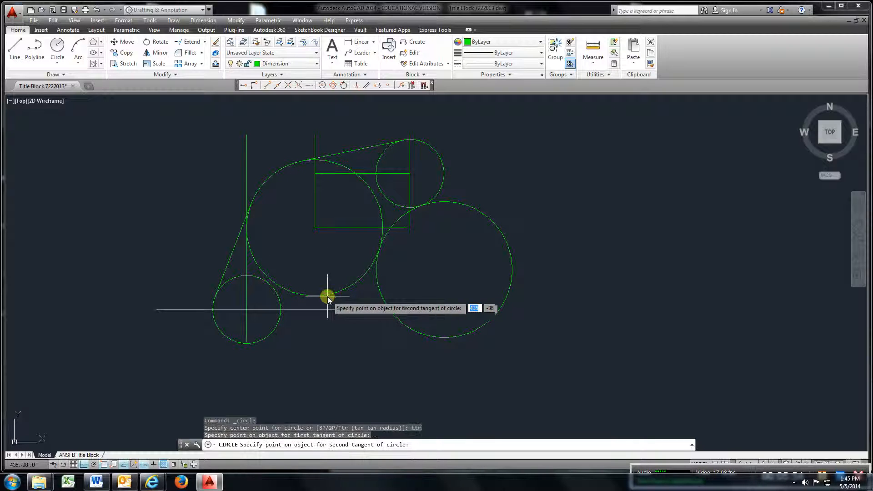
{"action": "left_click", "coordinate": [276, 340]}
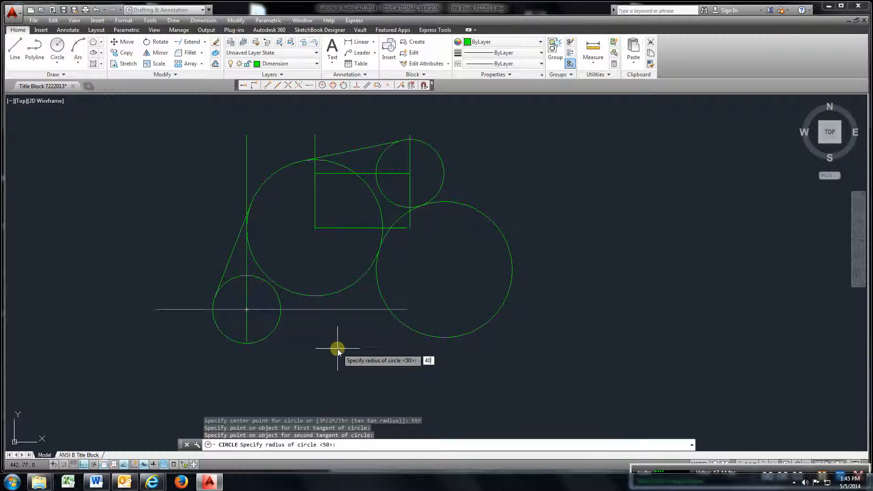
{"action": "key", "text": "Return"}
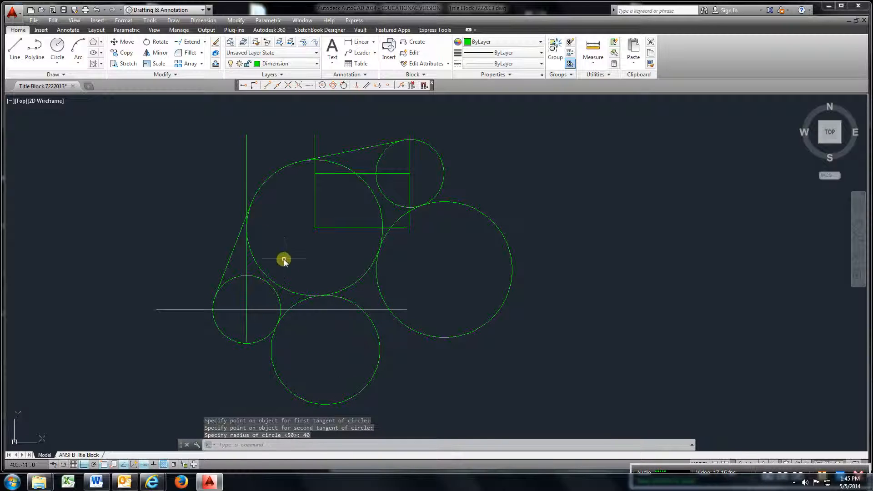
- Trim away the outer part of the 50 mm radius circle, using the large circle and the upper-right small circle as cutting edges
{"action": "left_click", "coordinate": [206, 44]}
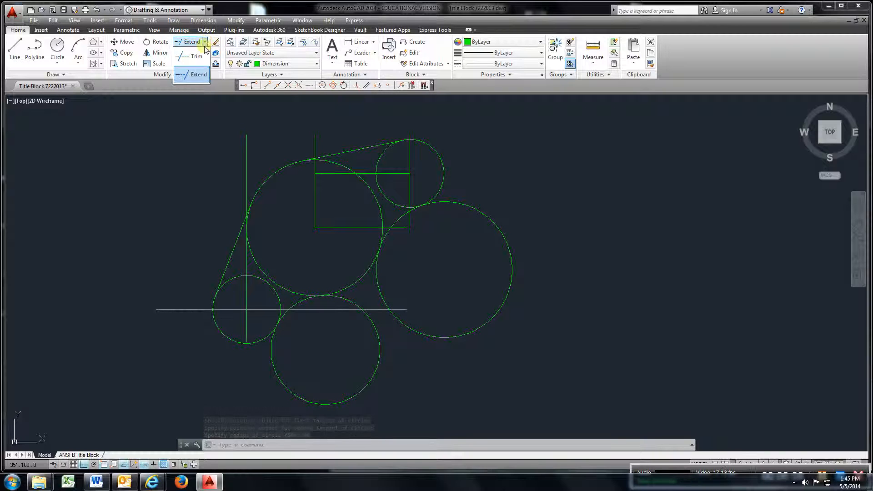
{"action": "left_click", "coordinate": [189, 55]}
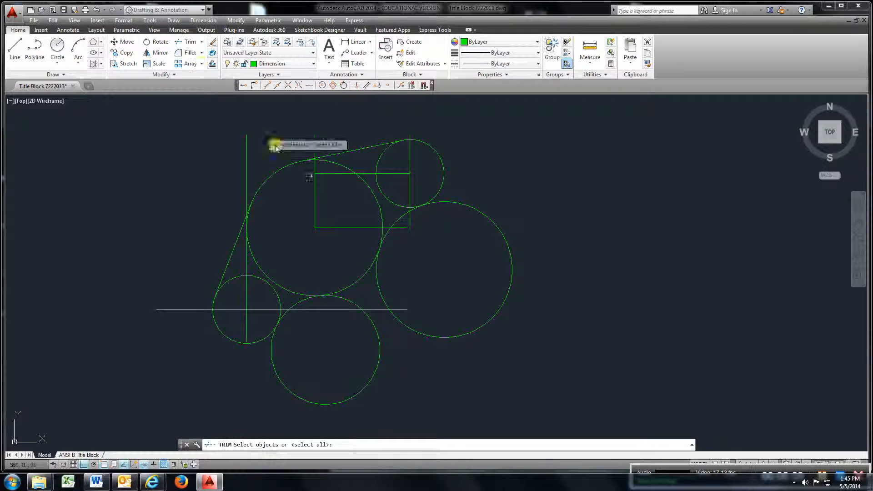
{"action": "left_click", "coordinate": [399, 204]}
{"action": "left_click", "coordinate": [381, 214]}
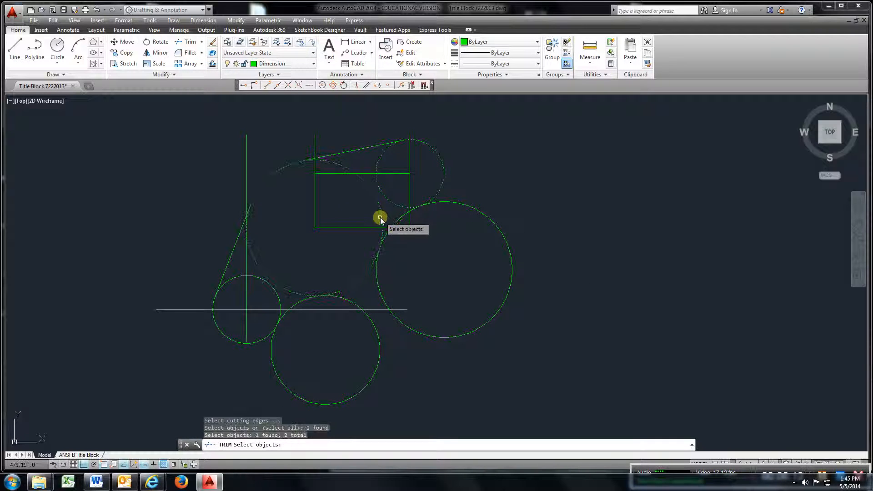
{"action": "key", "text": "Return"}
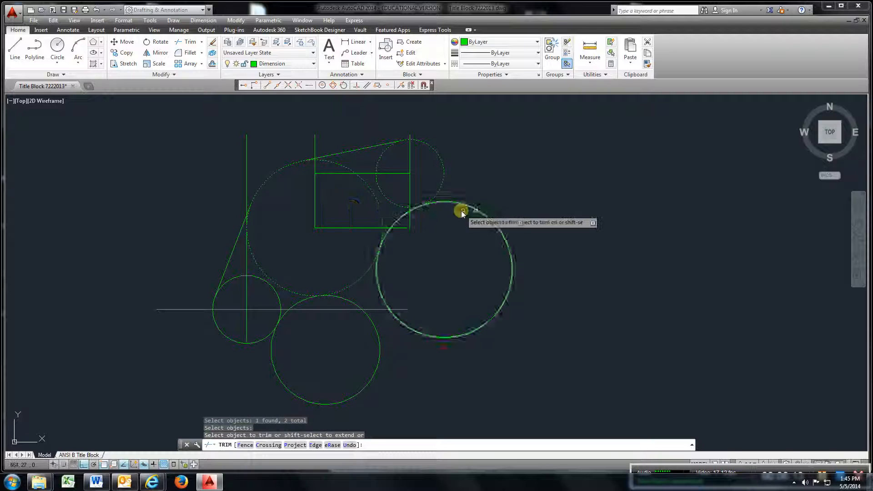
{"action": "left_click", "coordinate": [493, 215]}
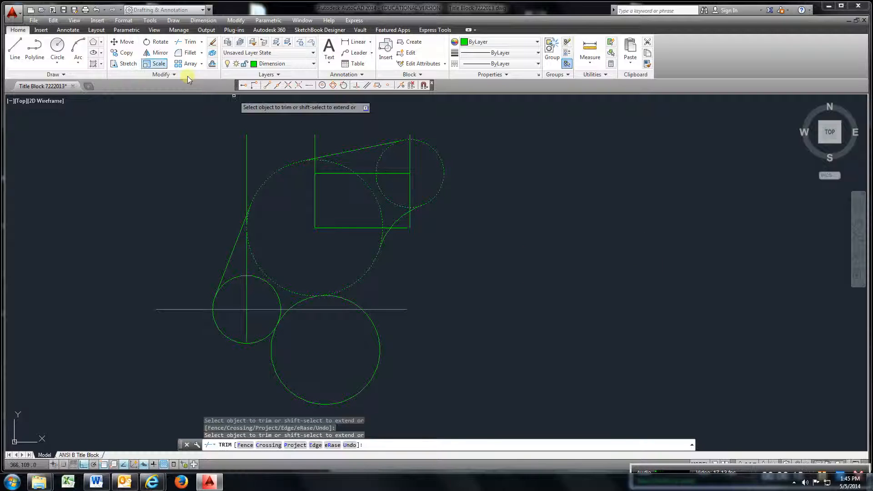
- Trim away the outer part of the 40 mm radius circle, using the large circle and the lower-left small circle as cutting edges
{"action": "left_click", "coordinate": [187, 41]}
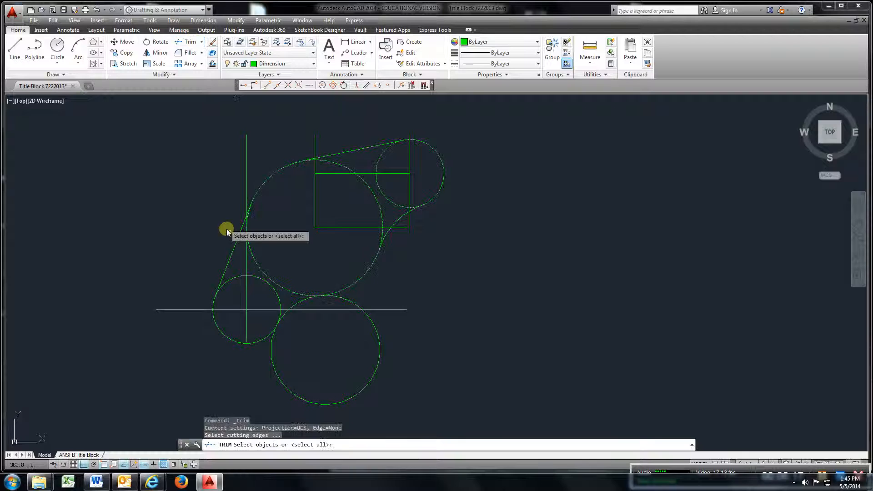
{"action": "left_click", "coordinate": [285, 292]}
{"action": "left_click", "coordinate": [324, 296]}
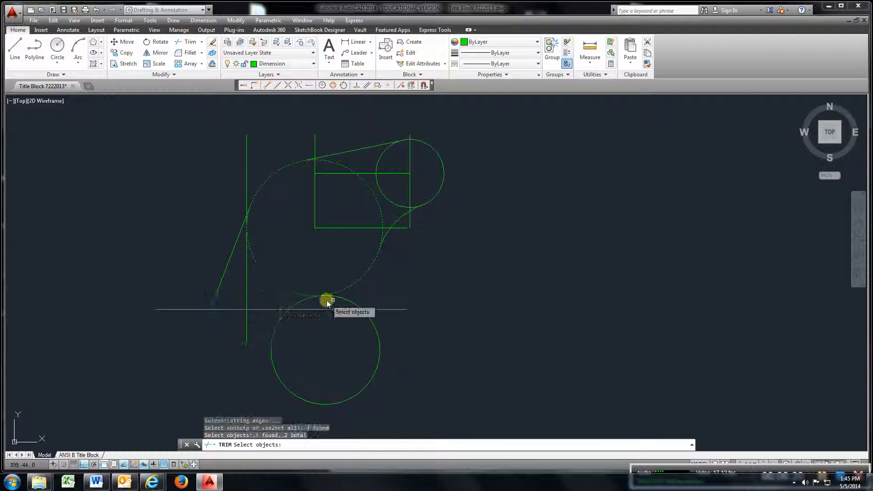
{"action": "key", "text": "Return"}
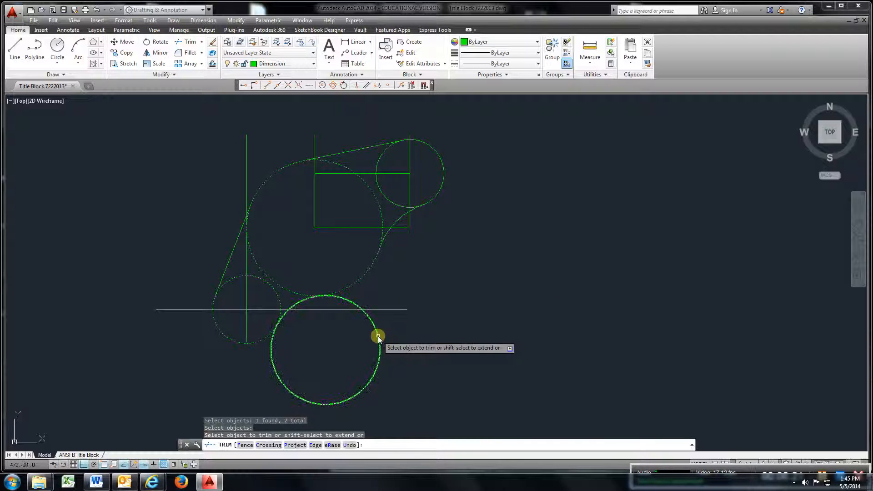
{"action": "left_click", "coordinate": [380, 336]}
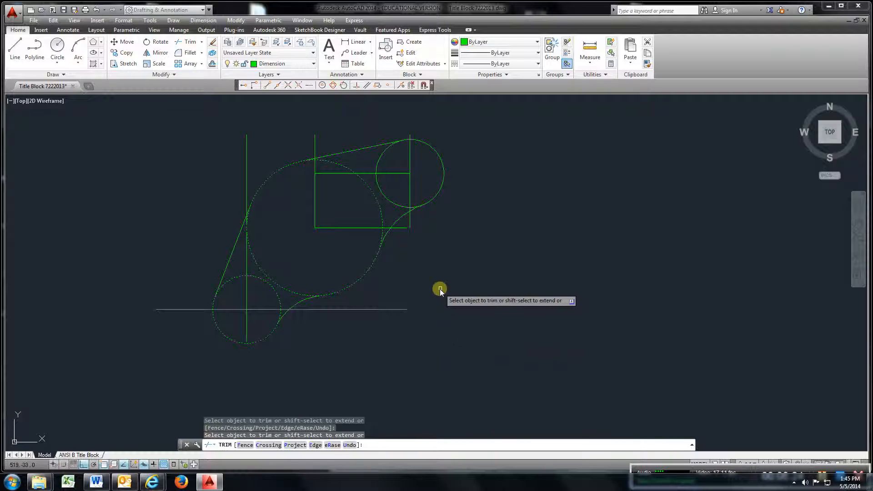
{"action": "key", "text": "Escape"}
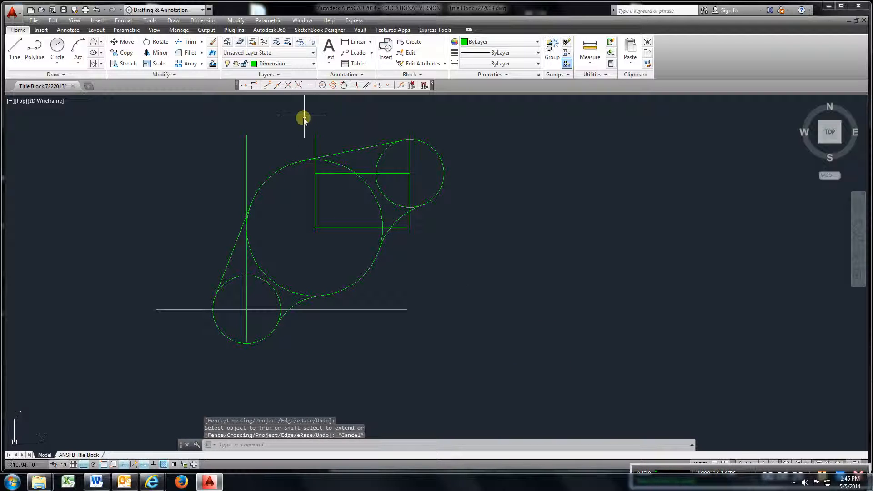
- Trim the large circle's lower-left and upper-right inner arcs, using the two tangent lines and the two connecting arcs as cutting edges
{"action": "left_click", "coordinate": [194, 46]}
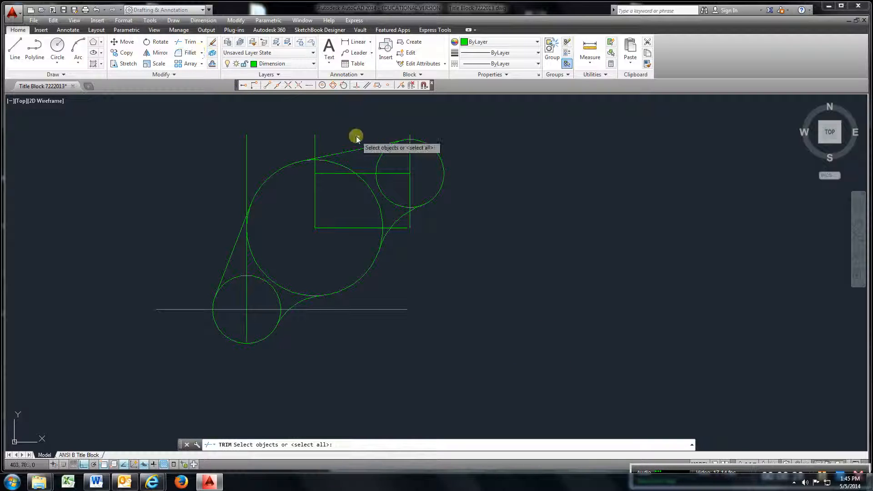
{"action": "left_click", "coordinate": [358, 152]}
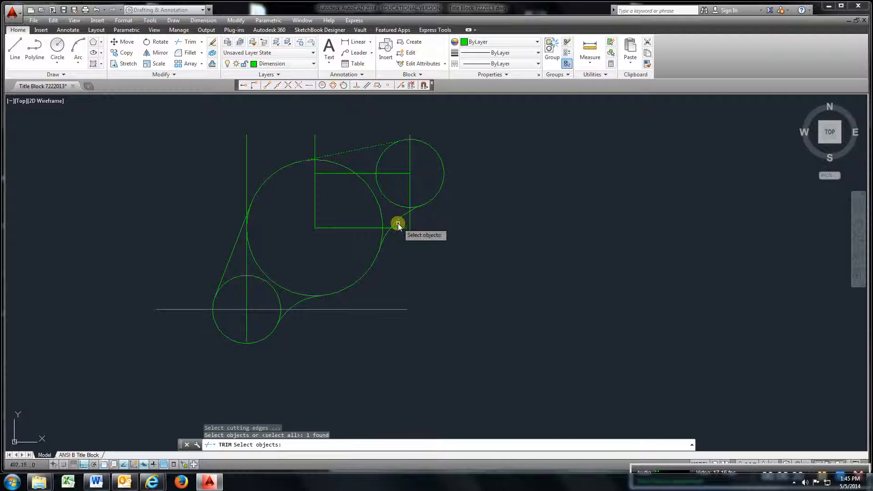
{"action": "left_click", "coordinate": [398, 224]}
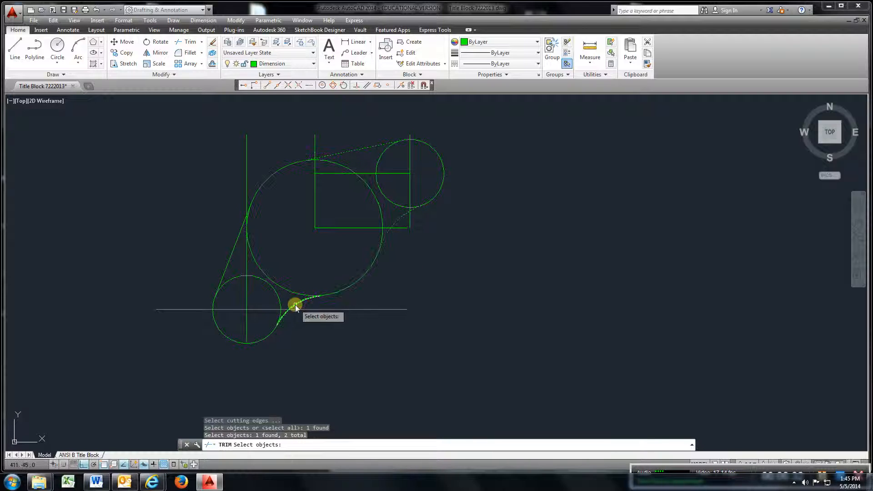
{"action": "left_click", "coordinate": [295, 304]}
{"action": "left_click", "coordinate": [237, 255]}
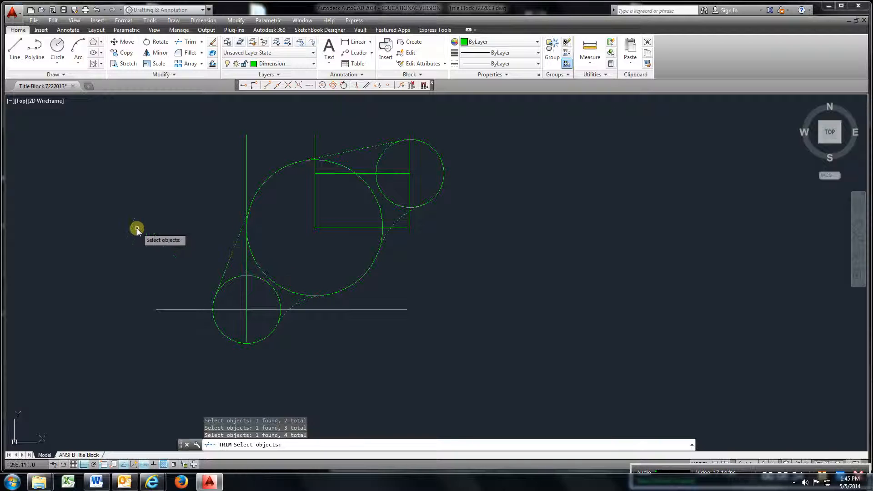
{"action": "key", "text": "Return"}
{"action": "left_click", "coordinate": [263, 273]}
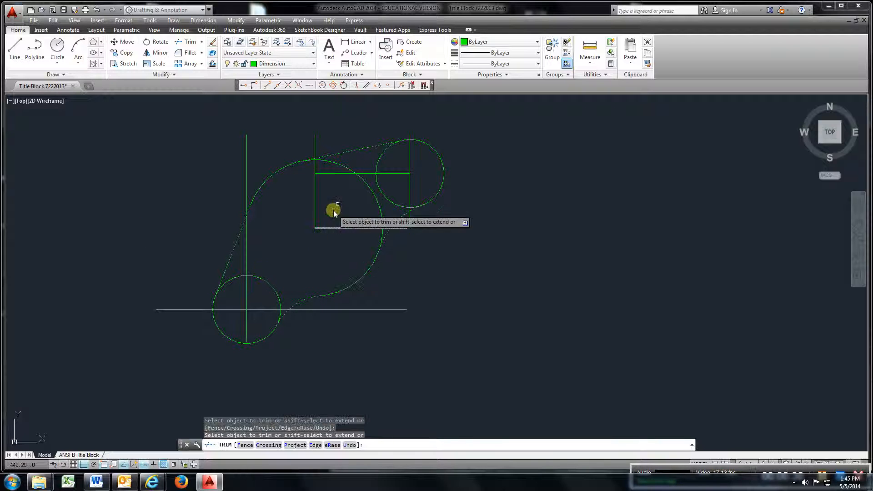
{"action": "left_click", "coordinate": [367, 186]}
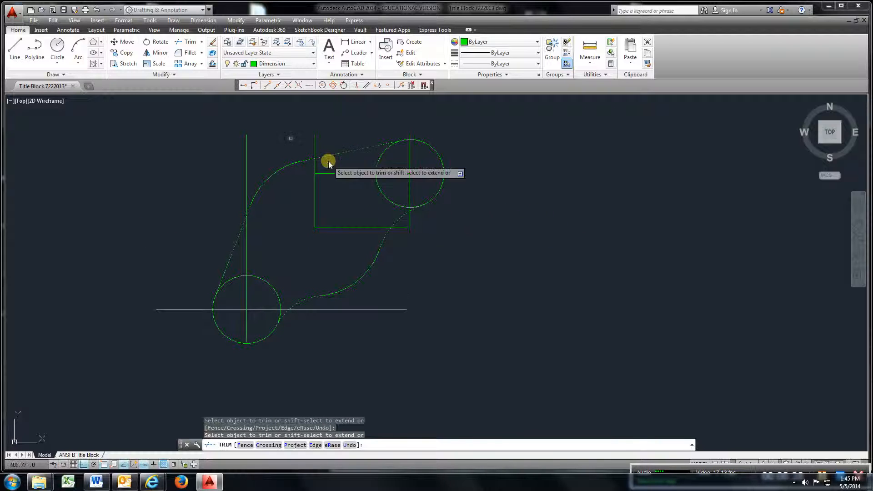
- Trim away the inner arcs of both small end circles, using the two tangent lines and the two connecting arcs as cutting edges
{"action": "left_click", "coordinate": [192, 44]}
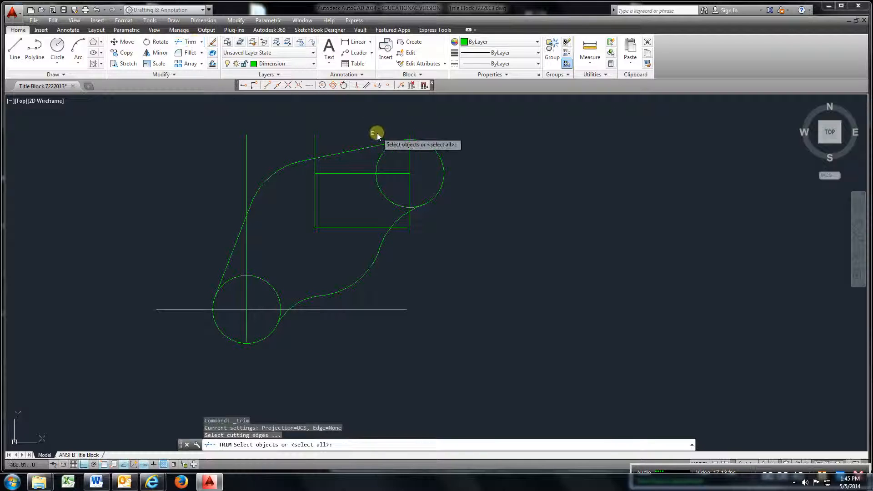
{"action": "left_click", "coordinate": [362, 153]}
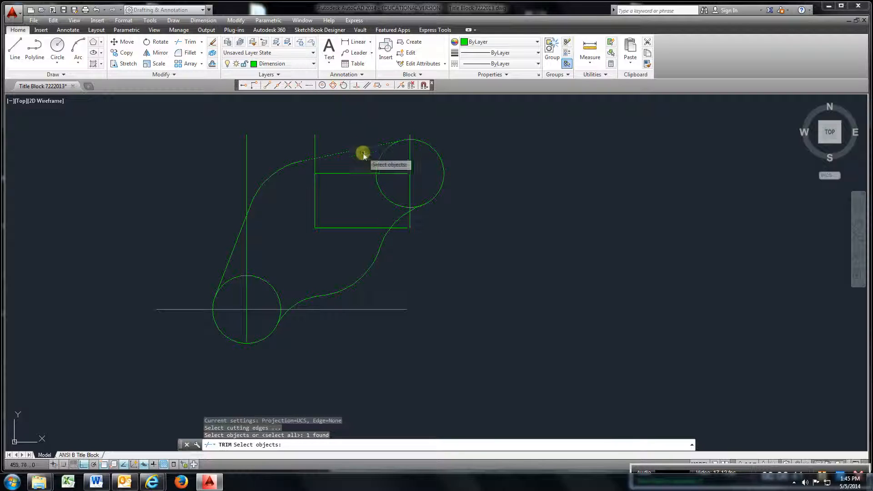
{"action": "left_click", "coordinate": [395, 220]}
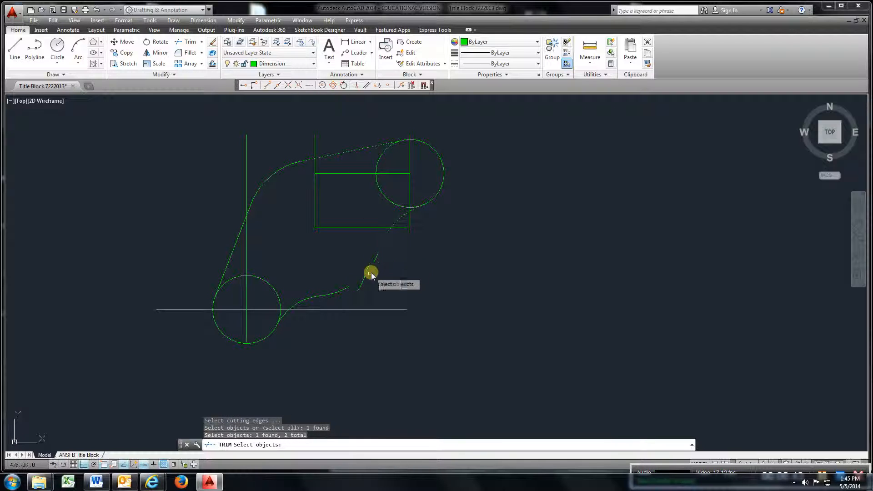
{"action": "left_click", "coordinate": [301, 298]}
{"action": "left_click", "coordinate": [234, 259]}
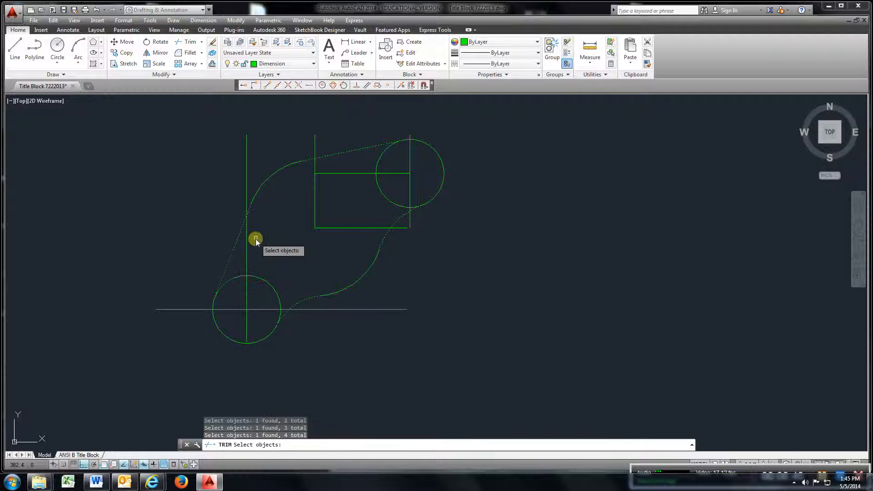
{"action": "key", "text": "Return"}
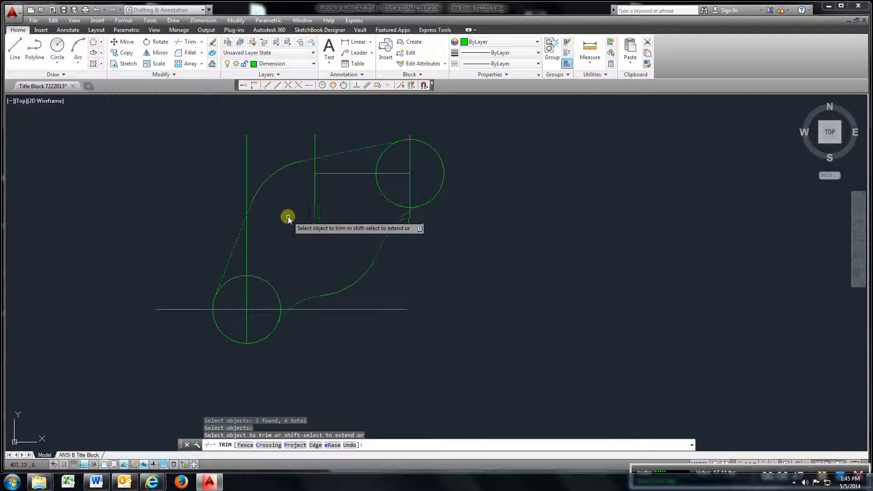
{"action": "left_click", "coordinate": [268, 285]}
{"action": "left_click", "coordinate": [397, 200]}
{"action": "left_click", "coordinate": [388, 202]}
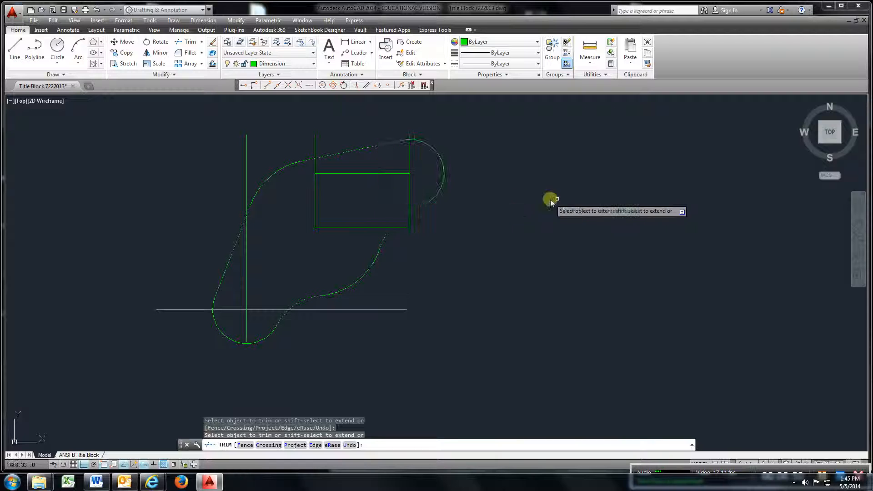
{"action": "right_click", "coordinate": [565, 181]}
{"action": "left_click", "coordinate": [575, 185]}
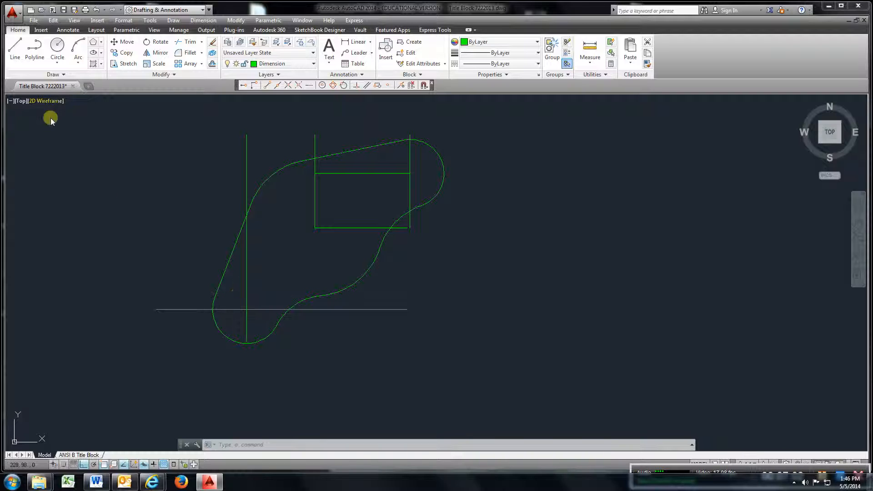
- Draw a six-sided polygon circumscribed about a 30 mm radius circle, centred on the former large circle's centre
{"action": "left_click", "coordinate": [102, 42]}
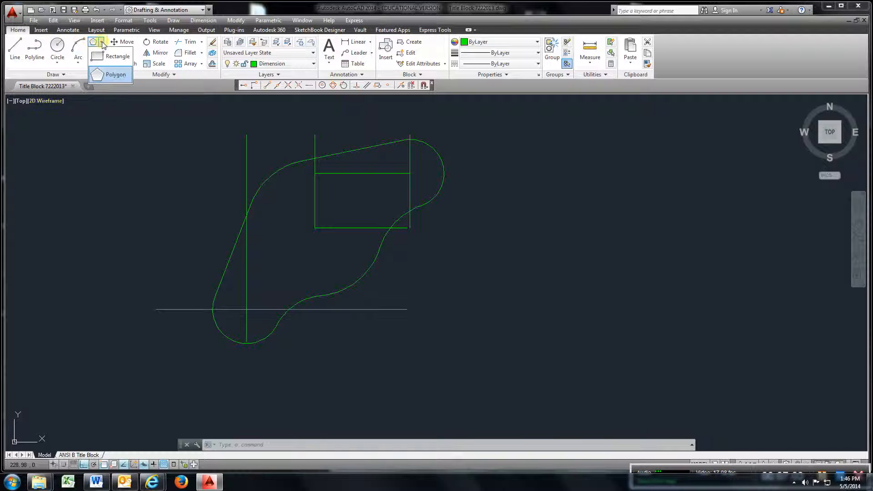
{"action": "left_click", "coordinate": [111, 74]}
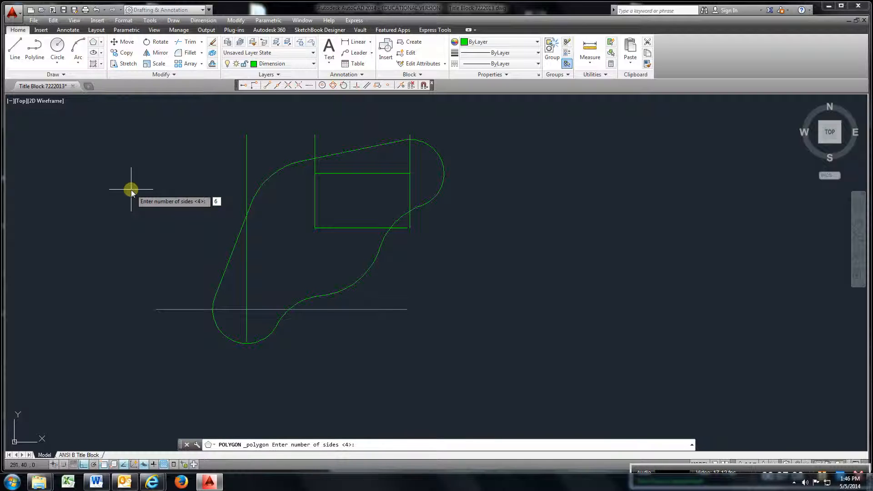
{"action": "key", "text": "Return"}
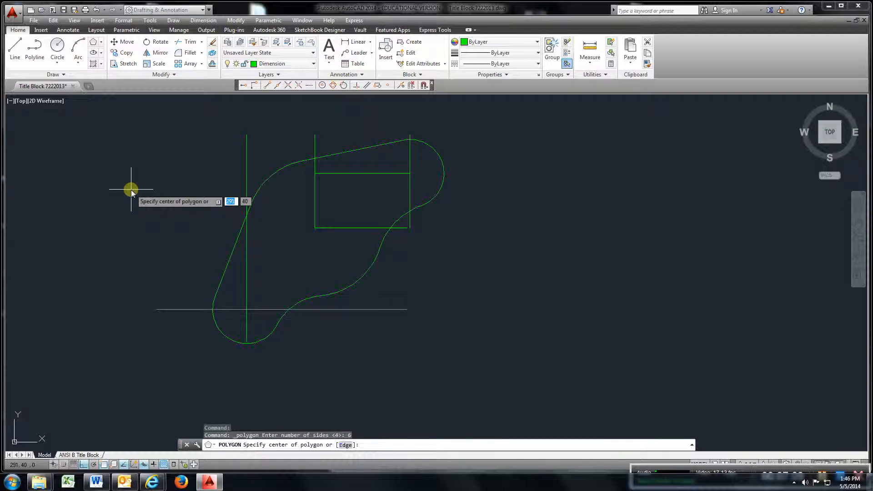
{"action": "left_click", "coordinate": [317, 227]}
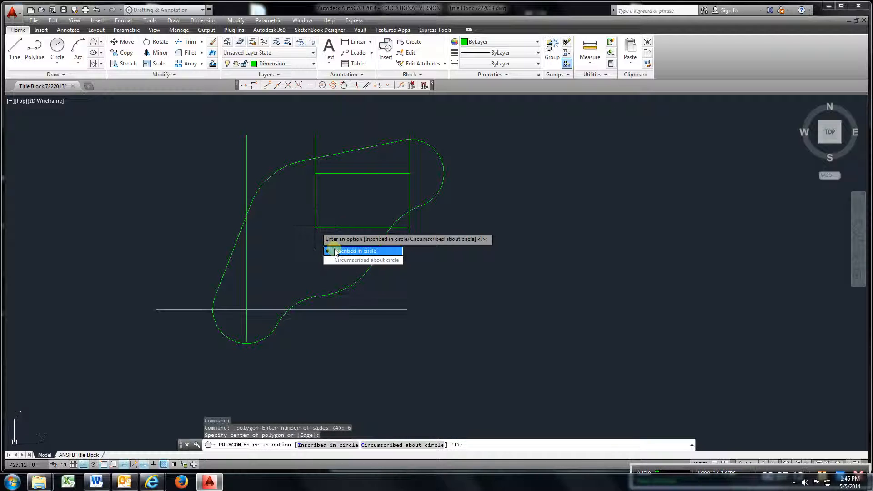
{"action": "left_click", "coordinate": [380, 263]}
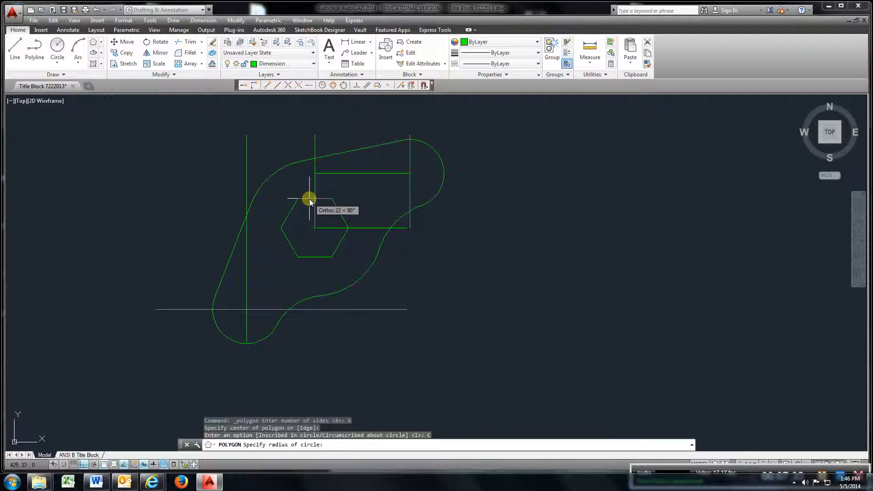
{"action": "type", "text": "30"}
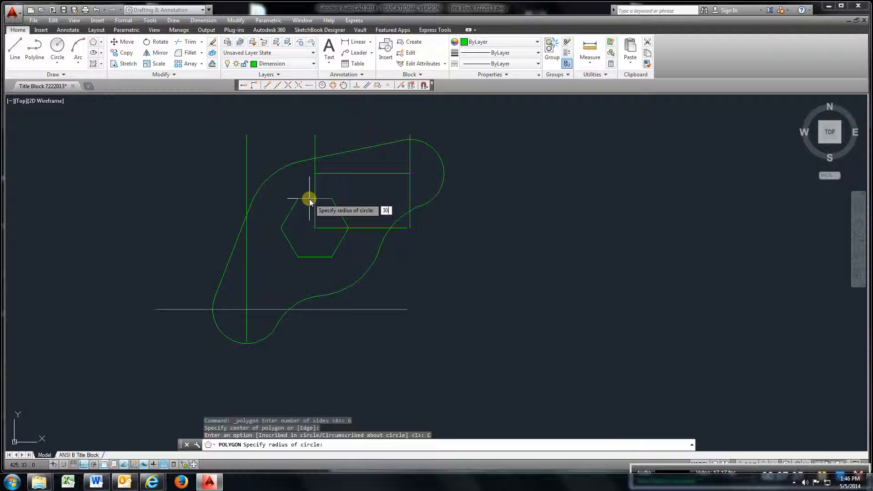
{"action": "key", "text": "Return"}
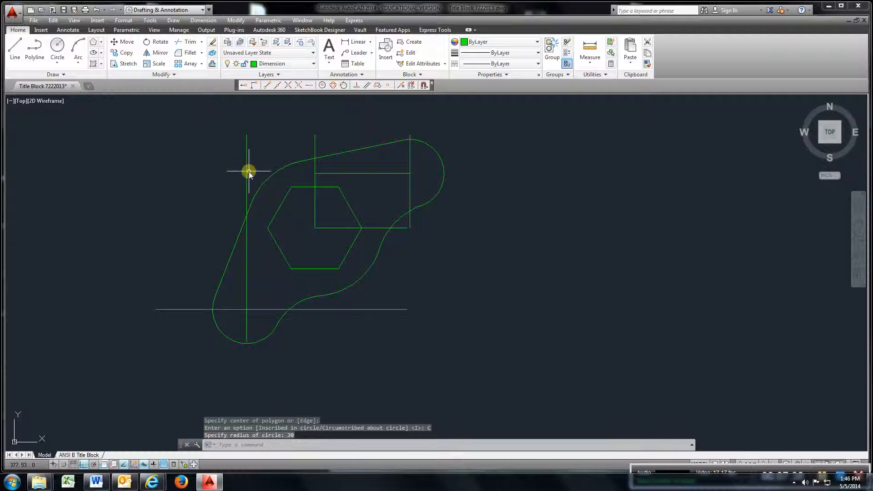
- Draw a 10 mm radius circle centred on the intersection of the construction lines in the lower-left lobe
{"action": "left_click", "coordinate": [58, 45]}
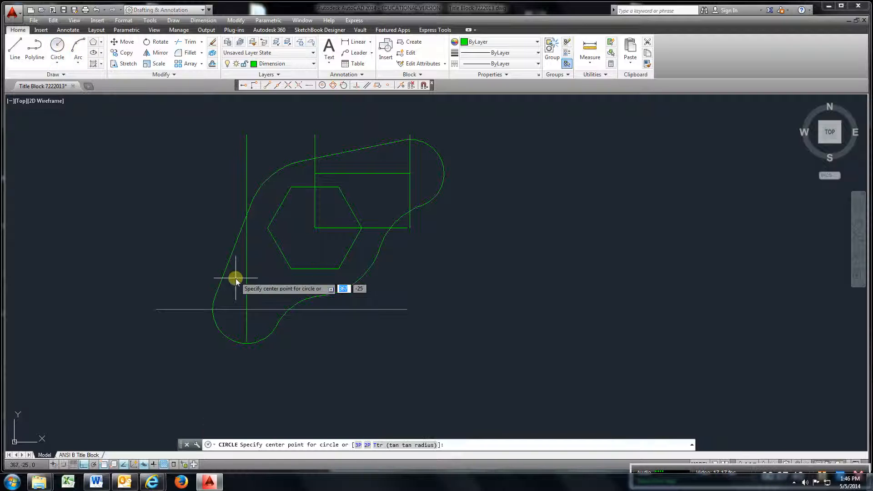
{"action": "left_click", "coordinate": [247, 309]}
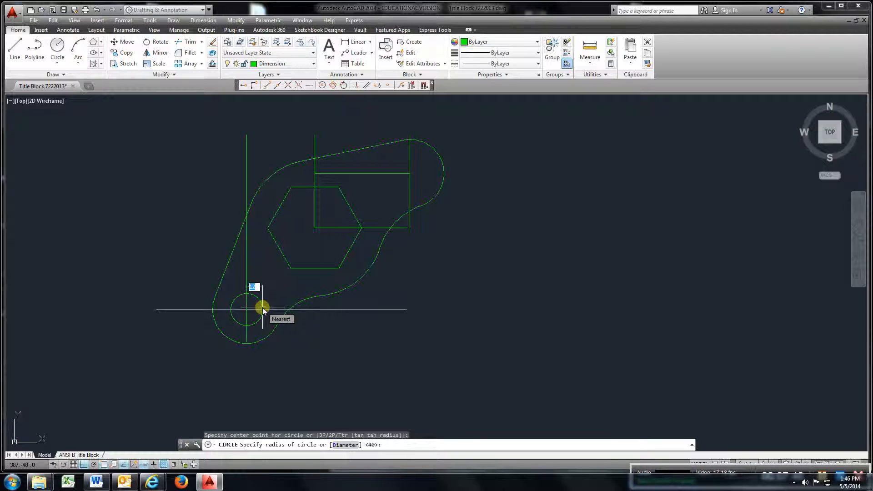
{"action": "type", "text": "1"}
{"action": "key", "text": "Return"}
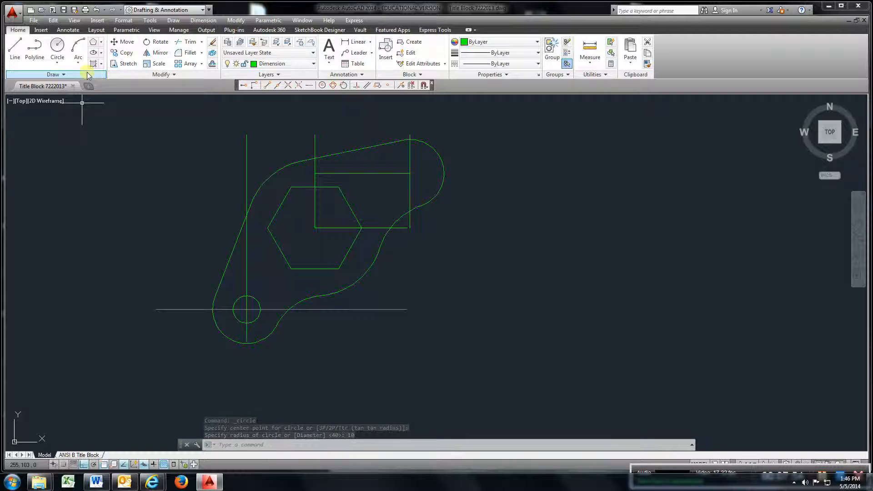
- Draw a four-sided polygon circumscribed about a 10 mm radius circle, centred in the upper-right lobe
{"action": "left_click", "coordinate": [94, 43]}
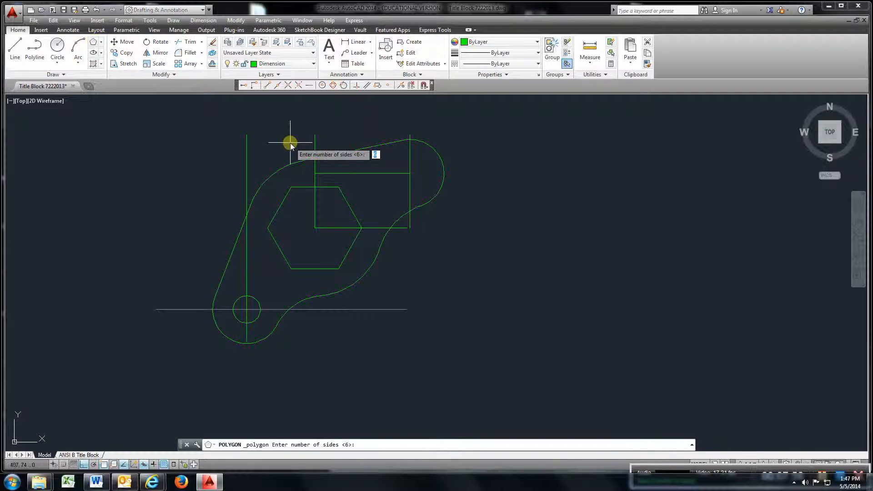
{"action": "type", "text": "4"}
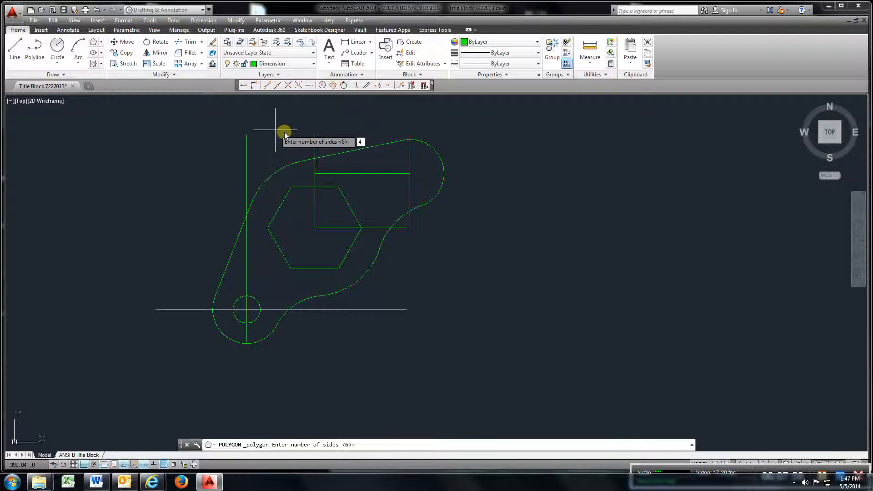
{"action": "key", "text": "Return"}
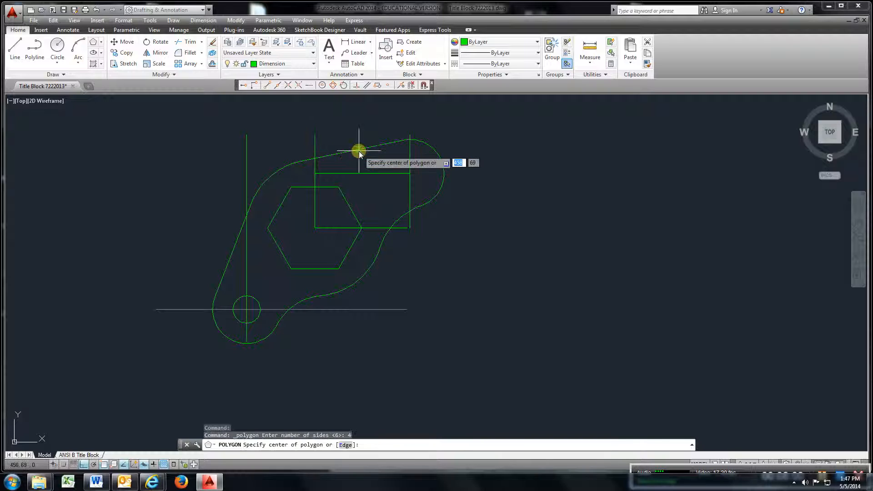
{"action": "left_click", "coordinate": [415, 174]}
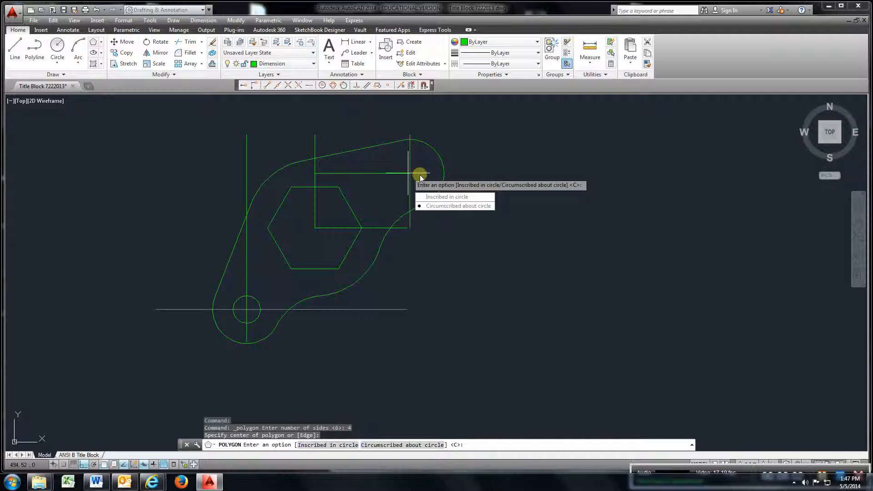
{"action": "left_click", "coordinate": [448, 205]}
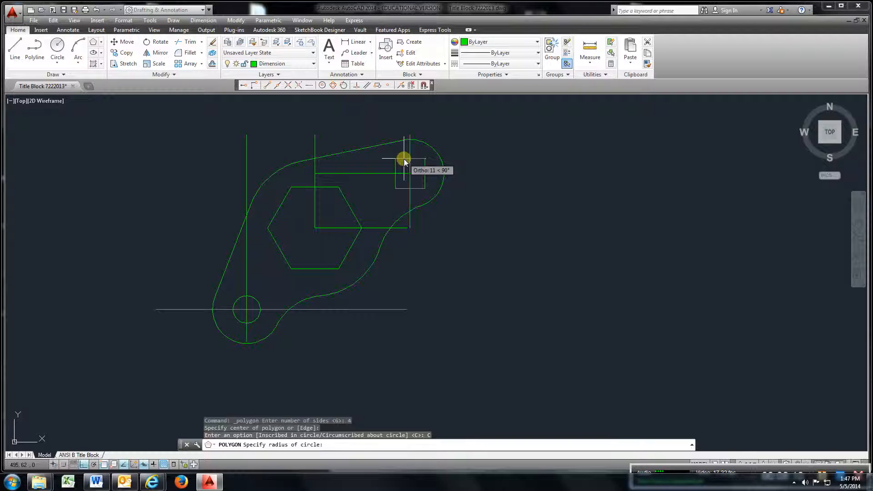
{"action": "type", "text": "10"}
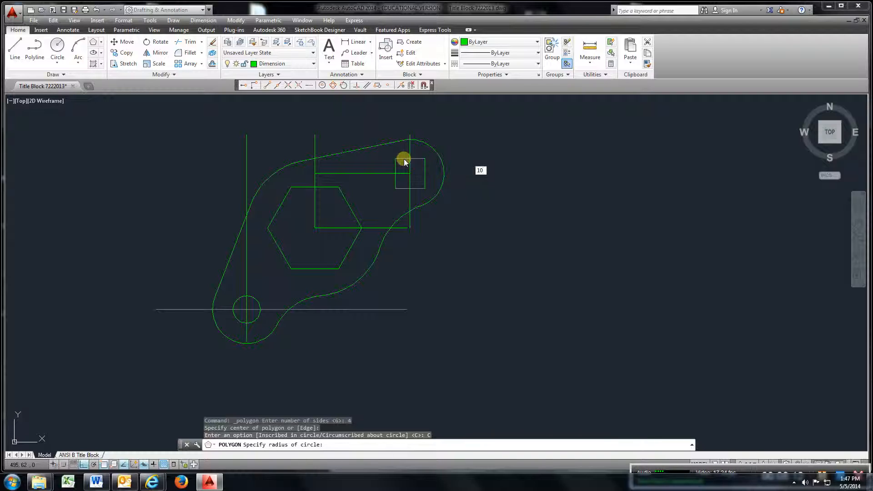
{"action": "key", "text": "Return"}
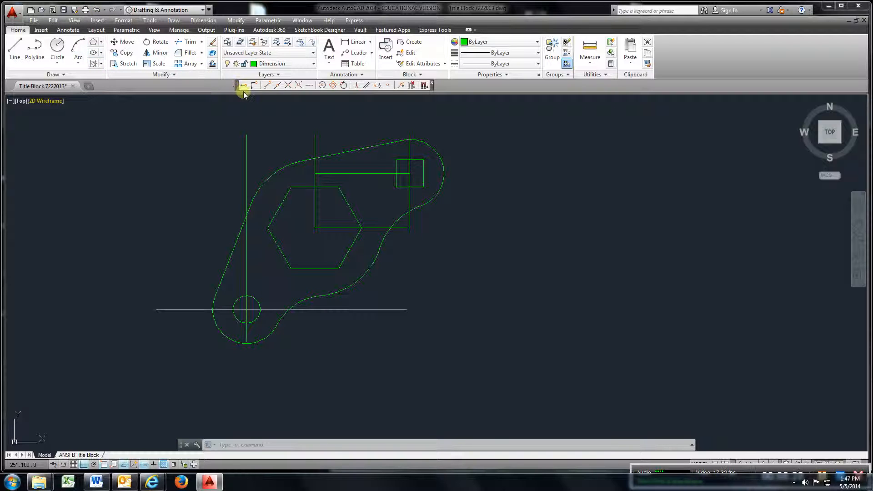
- Make Center the current layer and draw a horizontal reference line in the empty space above and left of the part
{"action": "left_click", "coordinate": [313, 64]}
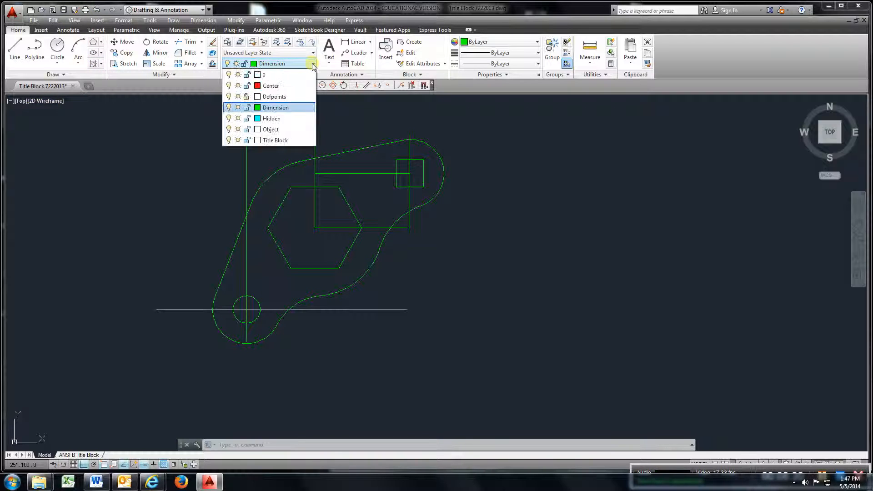
{"action": "left_click", "coordinate": [271, 86]}
{"action": "left_click", "coordinate": [15, 46]}
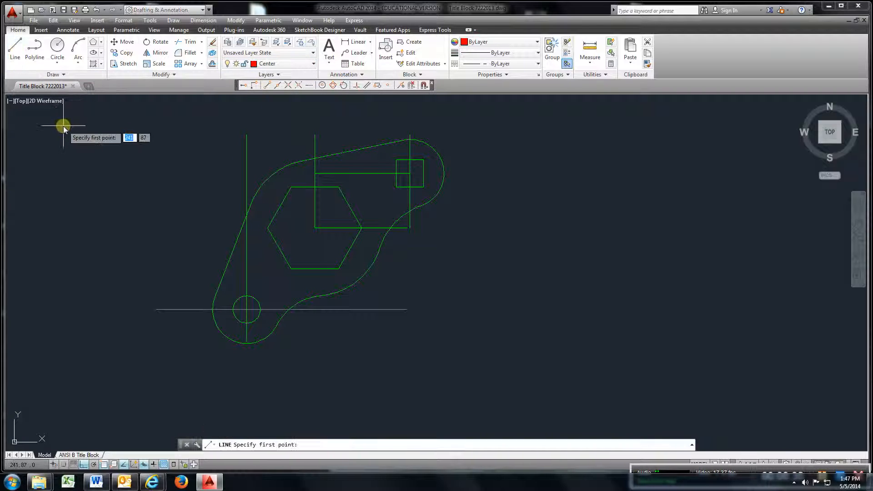
{"action": "left_click", "coordinate": [69, 126]}
{"action": "left_click", "coordinate": [157, 126]}
{"action": "right_click", "coordinate": [157, 115]}
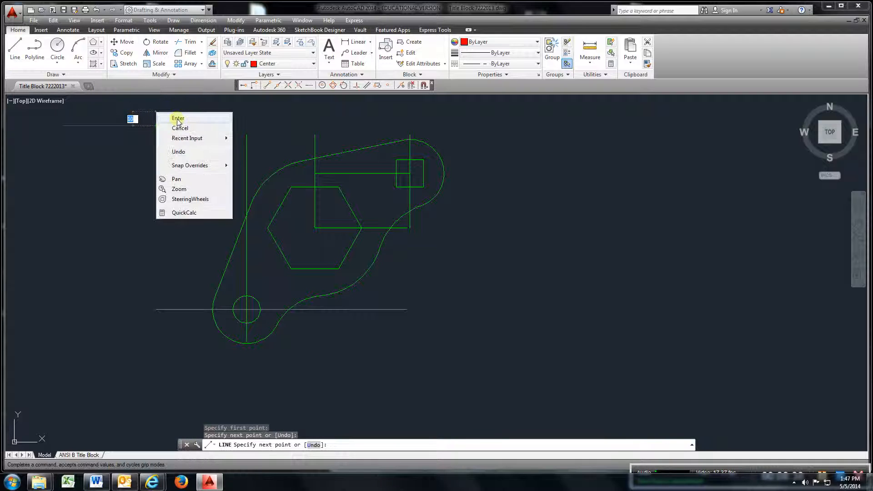
{"action": "left_click", "coordinate": [177, 119]}
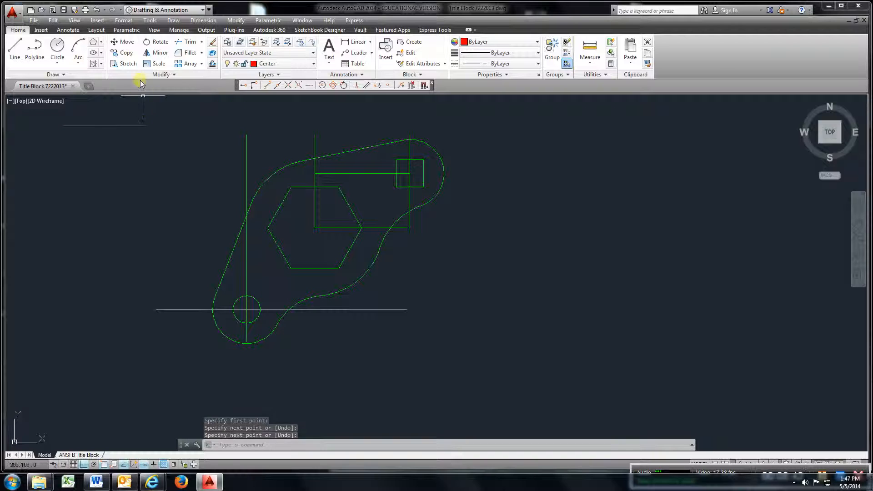
- Match the properties of the Center-layer reference line onto the horizontal and vertical construction lines through the circle, hexagon and square
{"action": "left_click", "coordinate": [646, 66]}
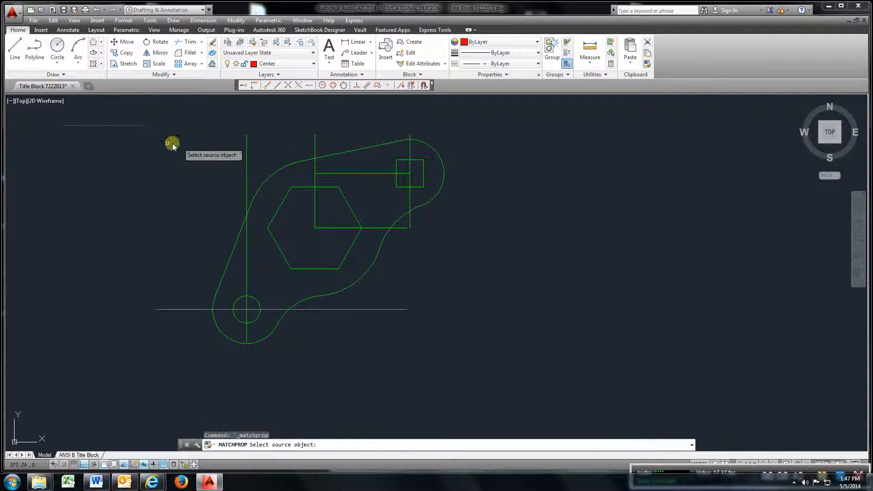
{"action": "left_click", "coordinate": [145, 126]}
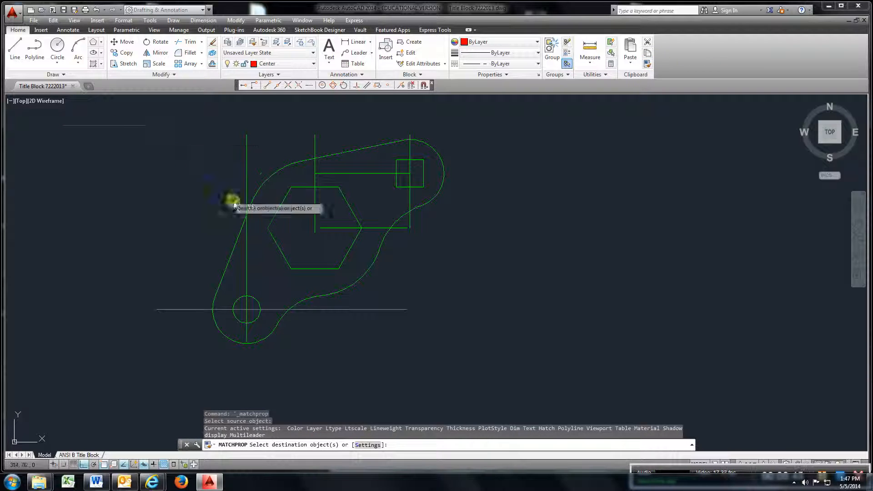
{"action": "left_click", "coordinate": [252, 306]}
{"action": "left_click", "coordinate": [245, 313]}
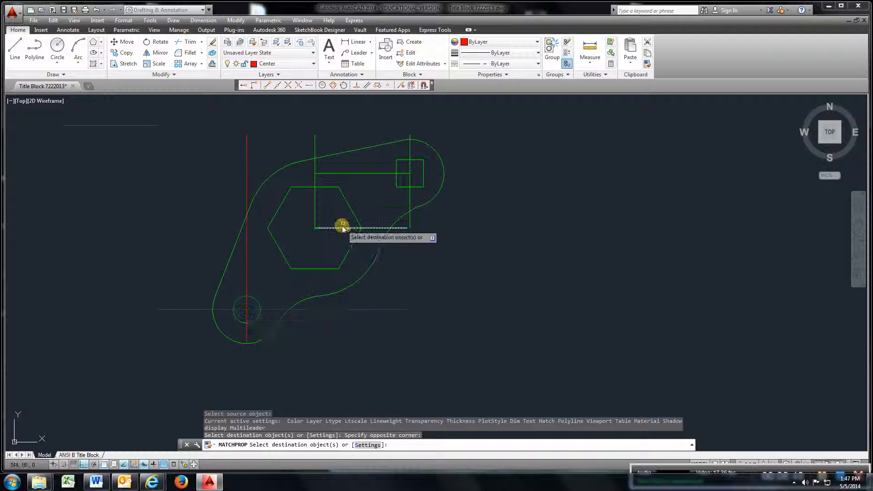
{"action": "left_click", "coordinate": [328, 218]}
{"action": "left_click", "coordinate": [305, 240]}
{"action": "left_click", "coordinate": [415, 167]}
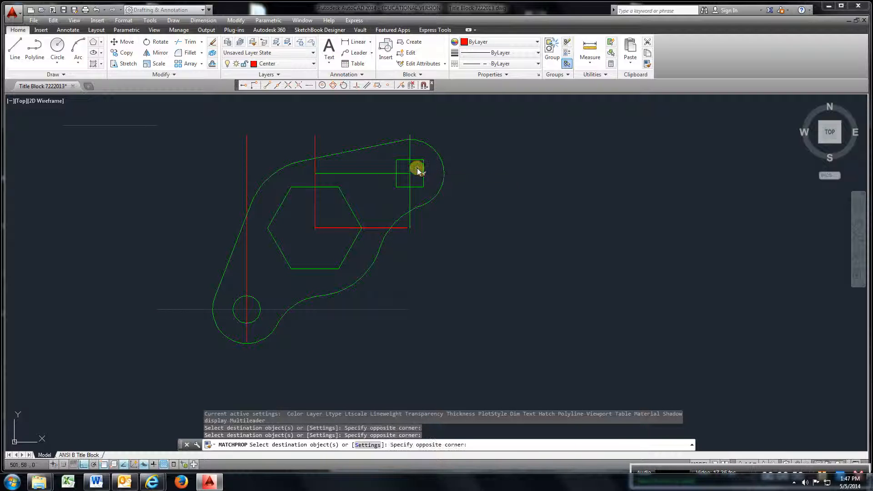
{"action": "left_click", "coordinate": [401, 181]}
{"action": "right_click", "coordinate": [363, 120]}
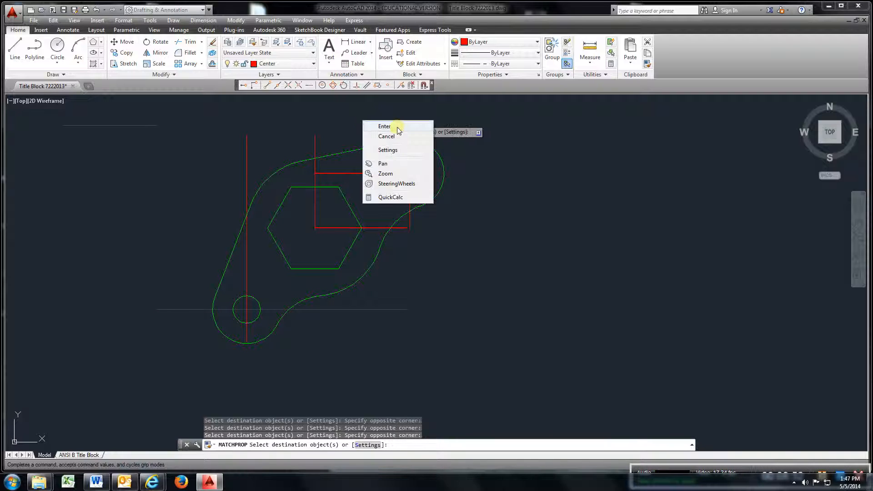
{"action": "left_click", "coordinate": [370, 126]}
- Shorten the square's horizontal centre line to about 20 mm, running from just outside the square's left side to its centre
{"action": "left_click", "coordinate": [331, 173]}
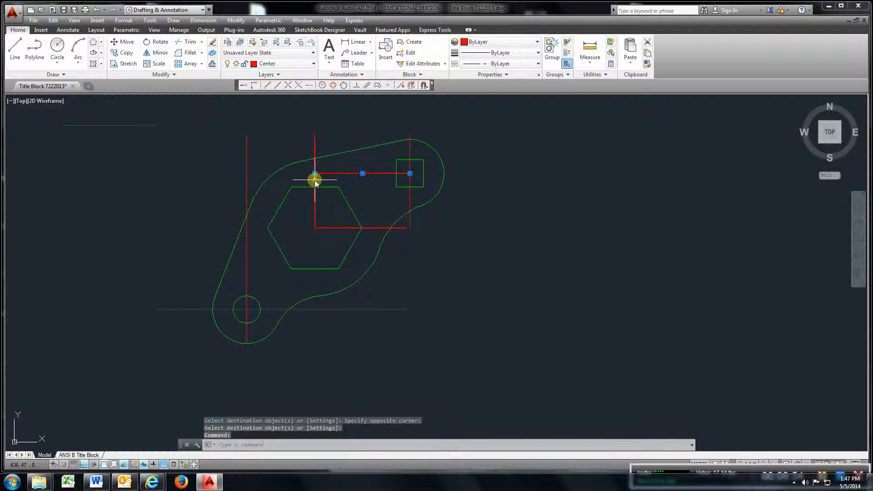
{"action": "left_click", "coordinate": [314, 173]}
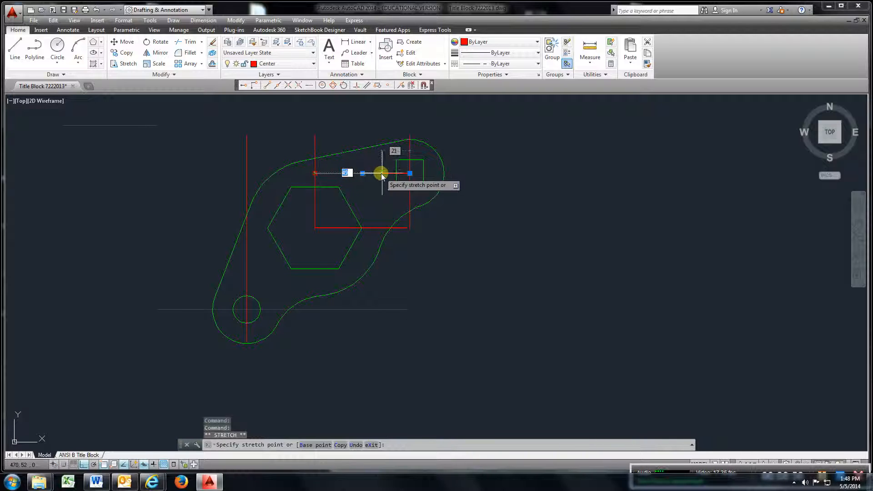
{"action": "left_click", "coordinate": [383, 173]}
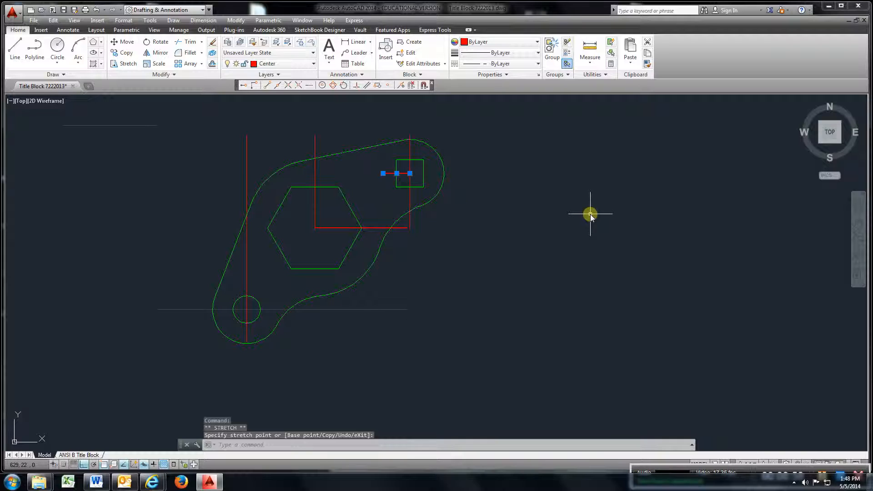
{"action": "key", "text": "Escape"}
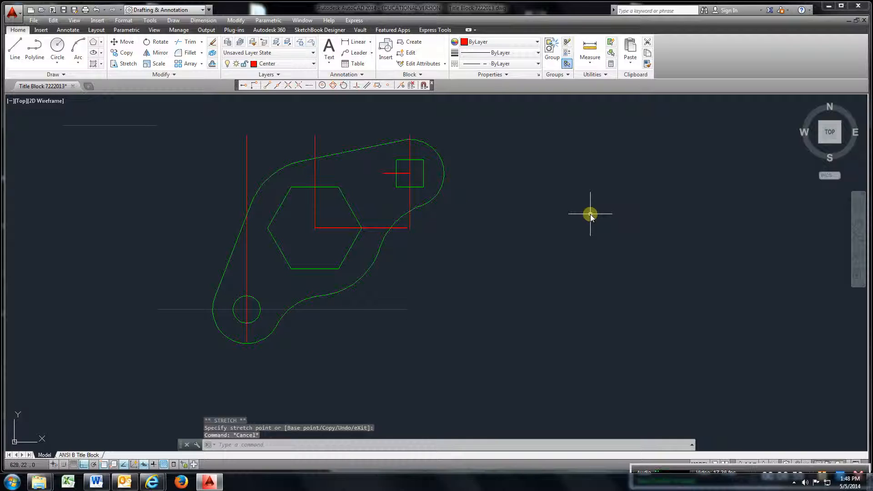
- Copy the short horizontal centre line end to end so it extends past the right side of the square
{"action": "left_click", "coordinate": [114, 54]}
{"action": "left_click", "coordinate": [384, 173]}
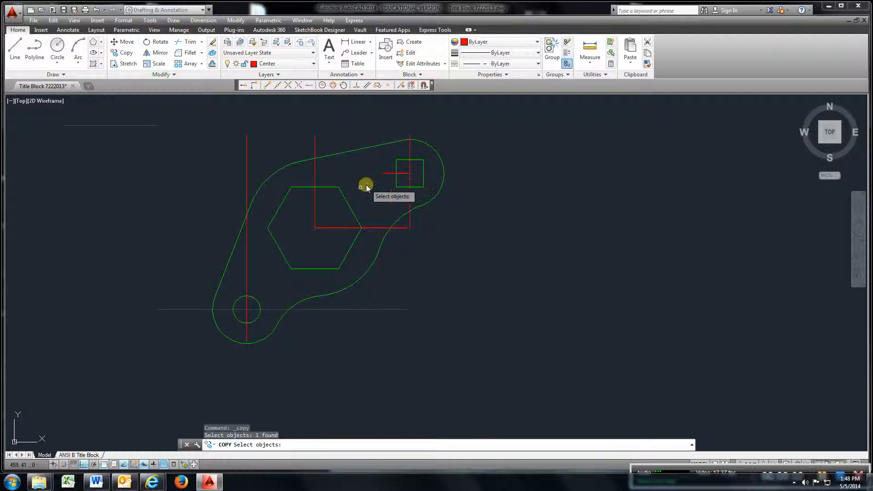
{"action": "key", "text": "Return"}
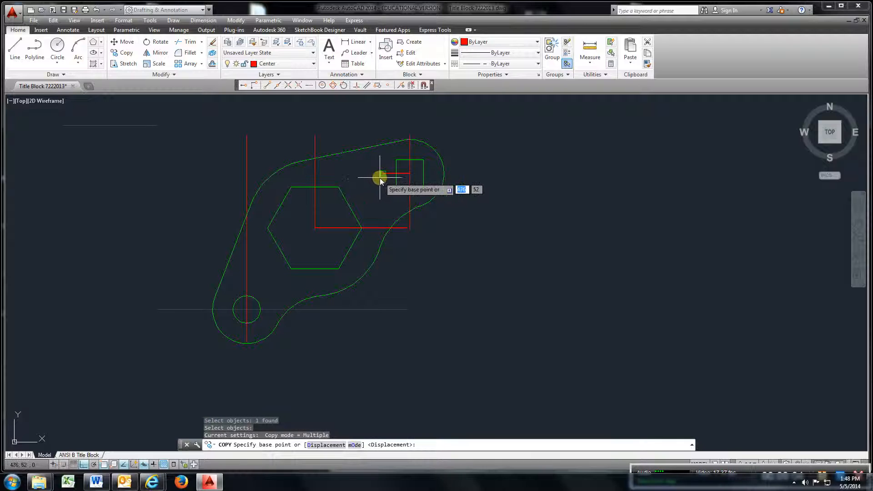
{"action": "left_click", "coordinate": [384, 173]}
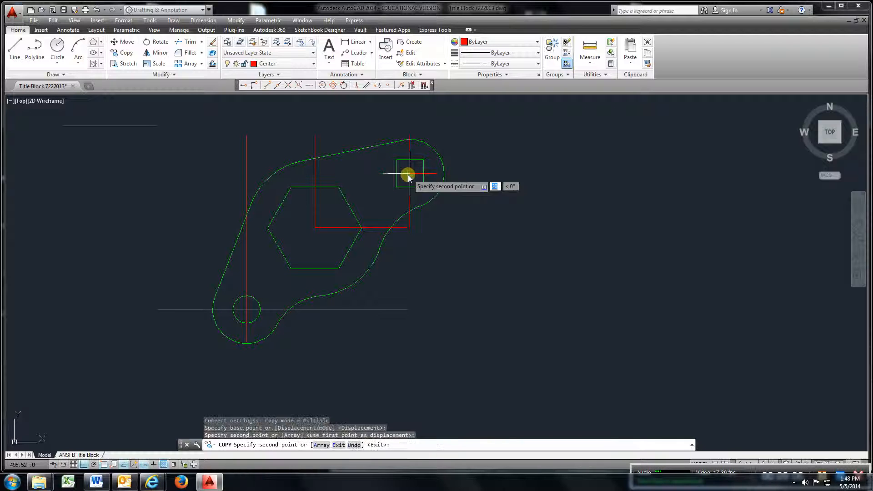
{"action": "key", "text": "Escape"}
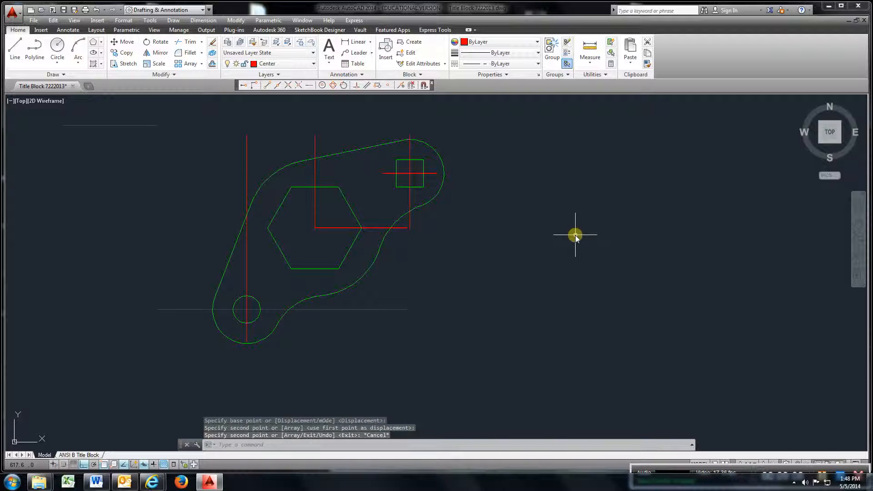
- Shorten the hexagon's horizontal and vertical centre lines to about 41 mm each, measured from the hexagon's centre
{"action": "left_click", "coordinate": [368, 228]}
{"action": "left_click", "coordinate": [408, 228]}
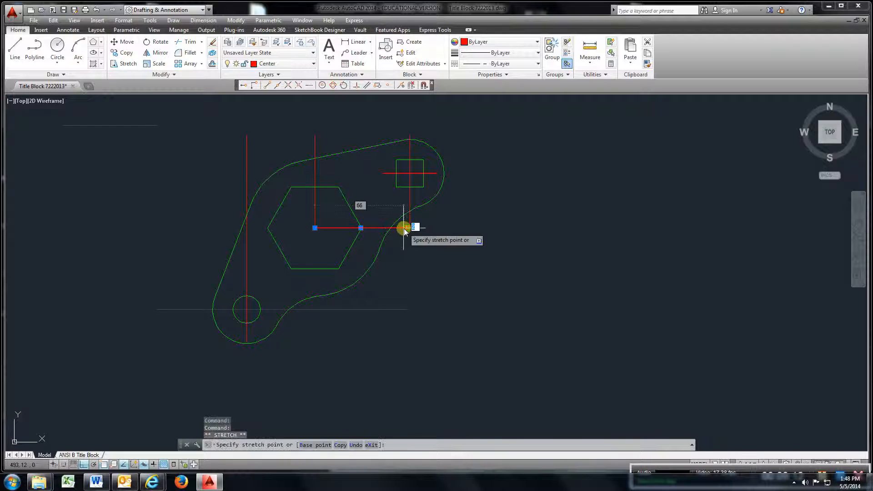
{"action": "left_click", "coordinate": [371, 229]}
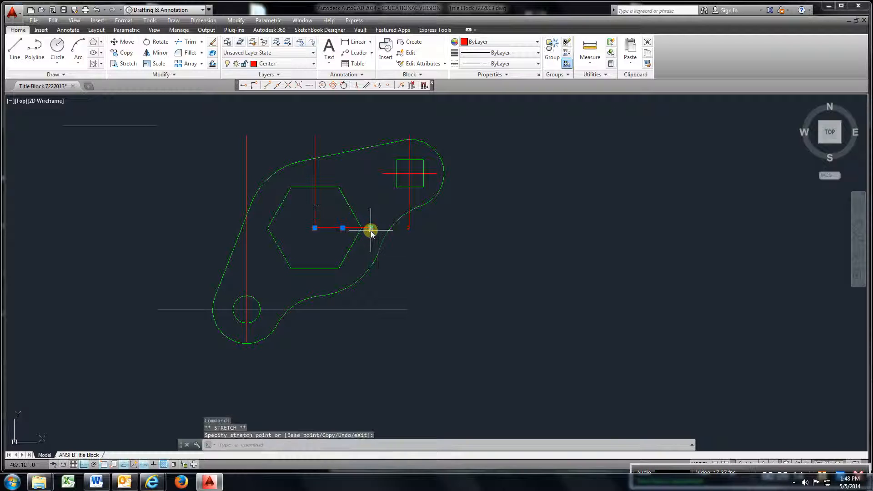
{"action": "key", "text": "Escape"}
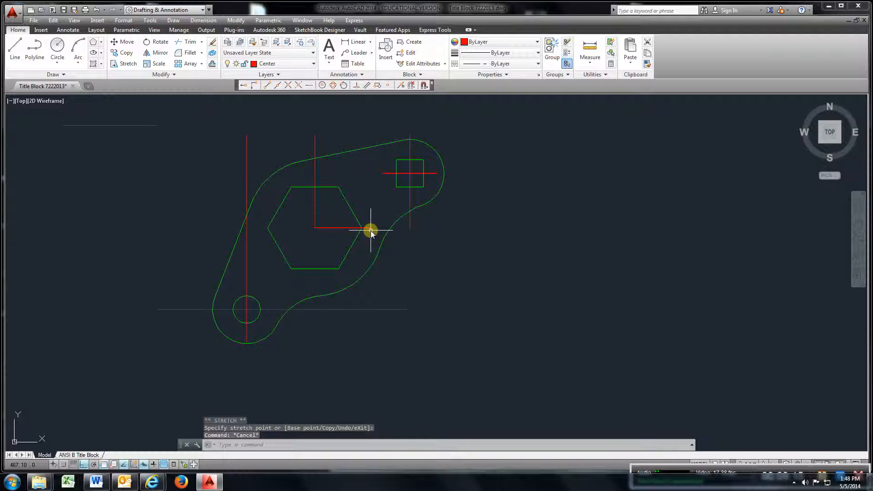
{"action": "left_click", "coordinate": [314, 173]}
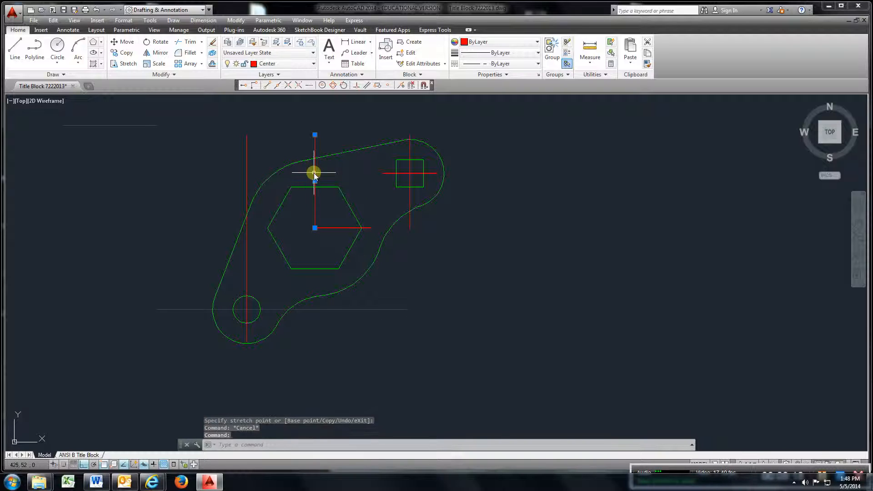
{"action": "left_click", "coordinate": [315, 135]}
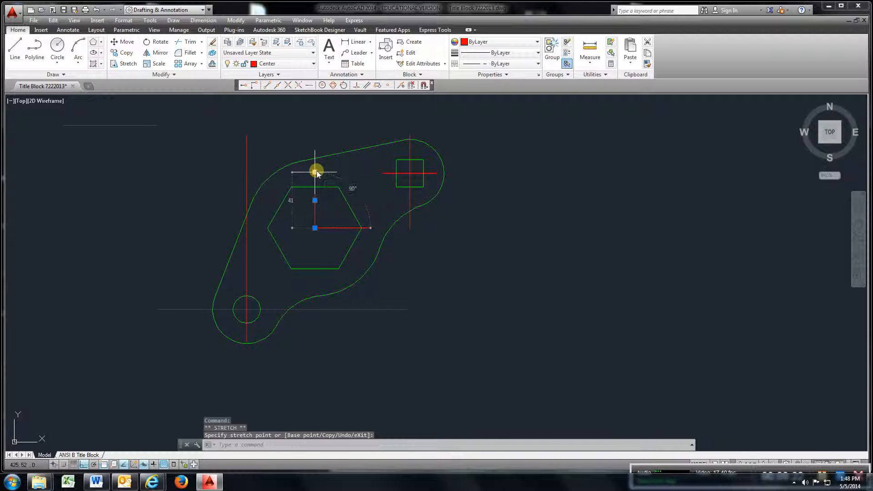
{"action": "left_click", "coordinate": [315, 172]}
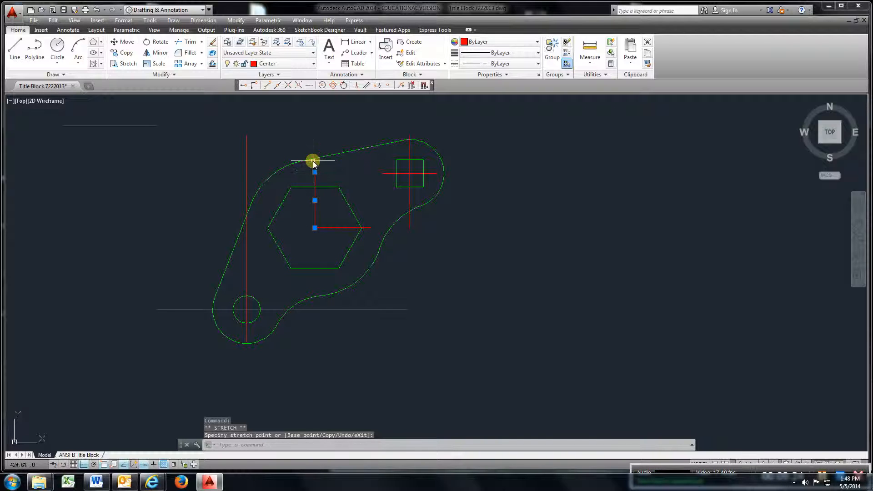
{"action": "key", "text": "Escape"}
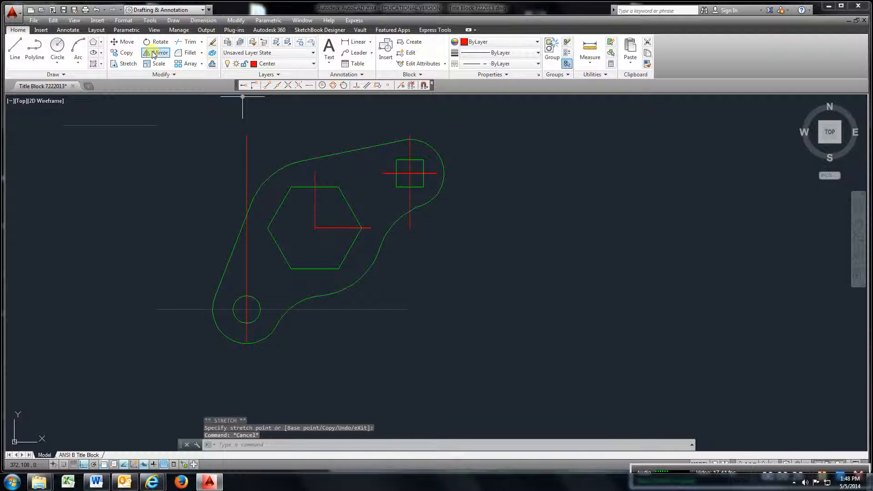
- Copy the hexagon's horizontal centre line from its outer end to the hexagon's centre, extending it past the left corner
{"action": "left_click", "coordinate": [129, 53]}
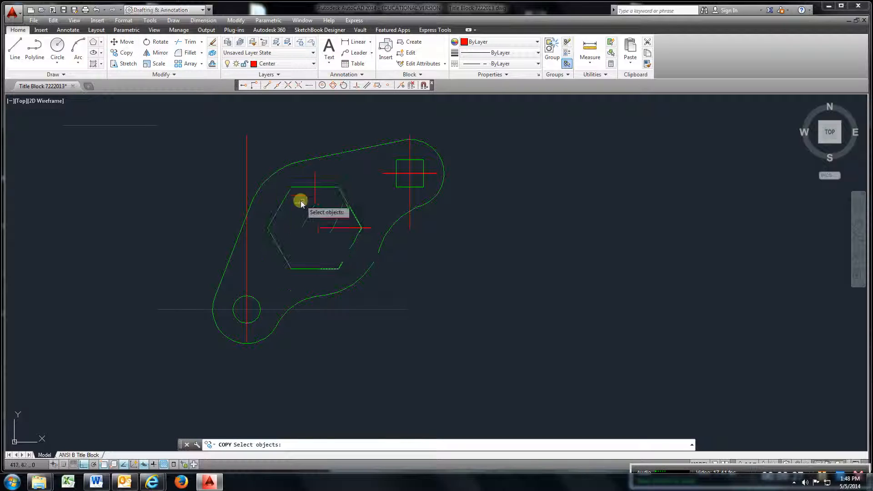
{"action": "left_click", "coordinate": [342, 227]}
{"action": "key", "text": "Return"}
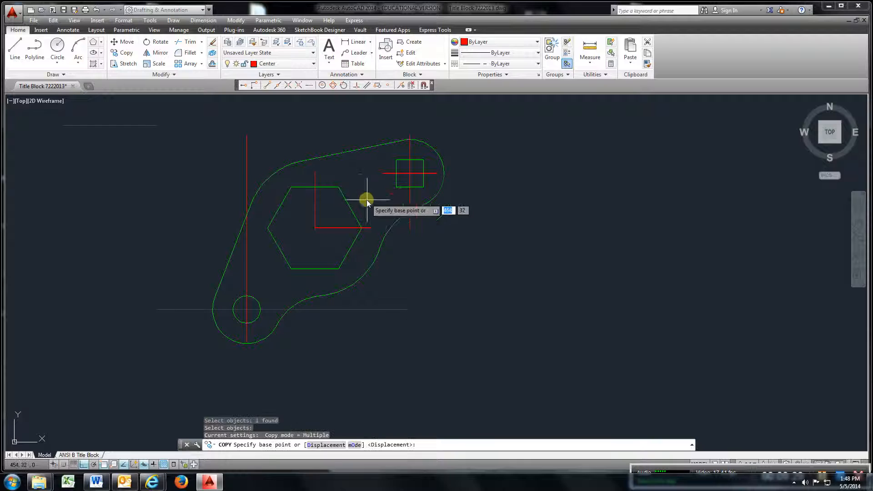
{"action": "left_click", "coordinate": [366, 228]}
{"action": "left_click", "coordinate": [314, 228]}
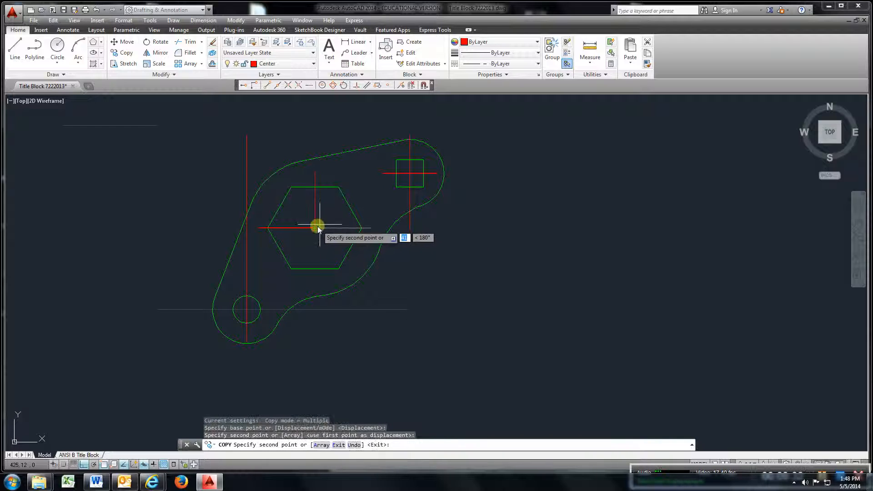
- Copy the hexagon's vertical centre line from its upper end to the hexagon's centre, extending it below the lower edge
{"action": "left_click", "coordinate": [124, 53]}
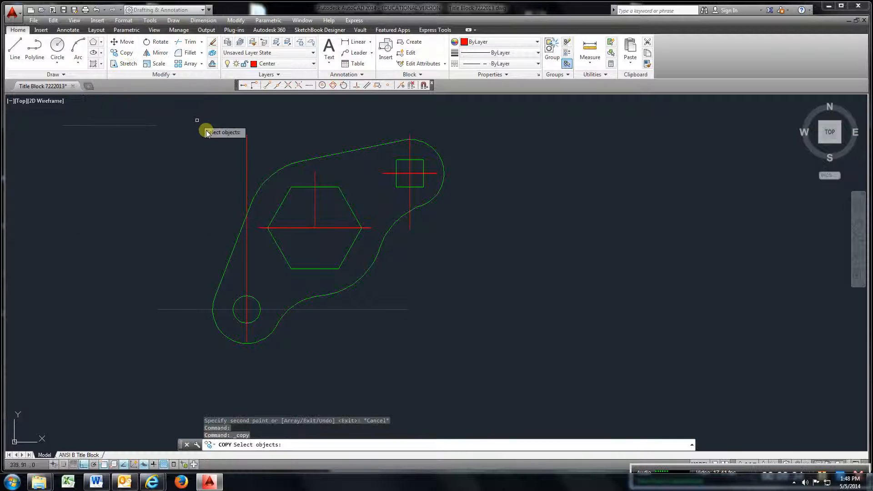
{"action": "left_click", "coordinate": [314, 203]}
{"action": "key", "text": "Return"}
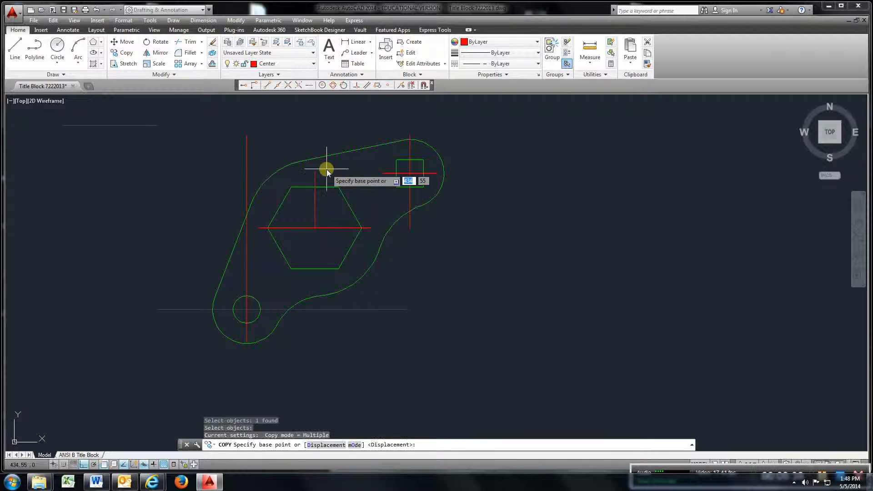
{"action": "left_click", "coordinate": [315, 172]}
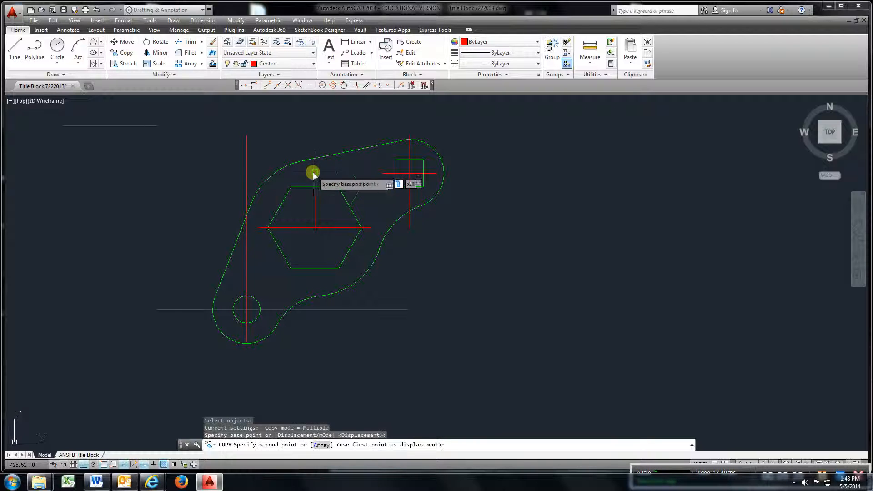
{"action": "left_click", "coordinate": [314, 228]}
{"action": "key", "text": "Escape"}
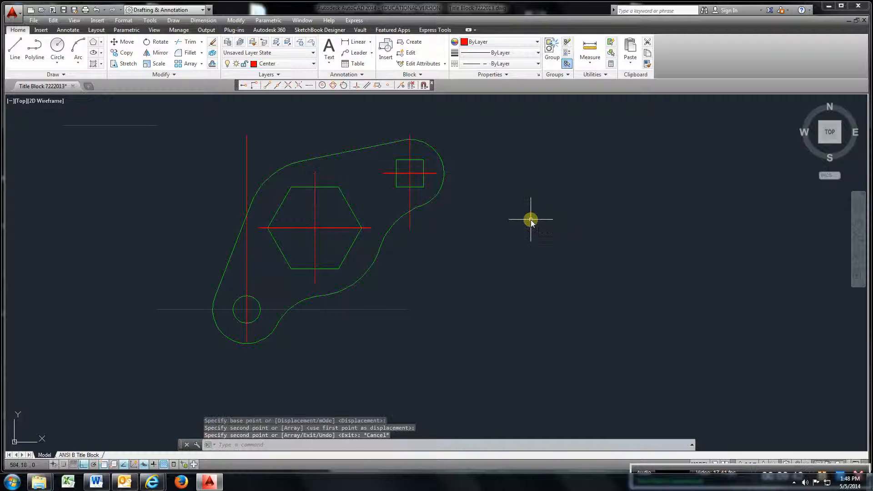
- Shorten the square's vertical centre line at both ends to about 36 mm, ending just above and below the square
{"action": "left_click", "coordinate": [410, 222]}
{"action": "left_click", "coordinate": [409, 227]}
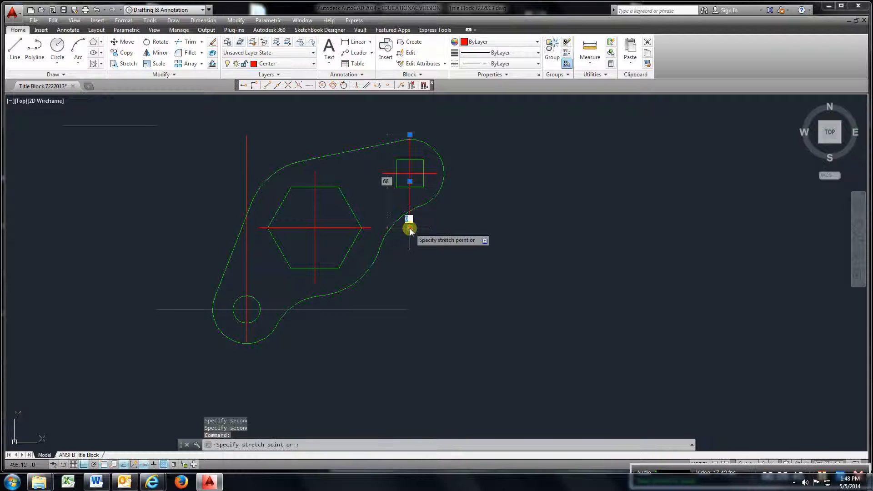
{"action": "key", "text": "Down"}
{"action": "left_click", "coordinate": [410, 197]}
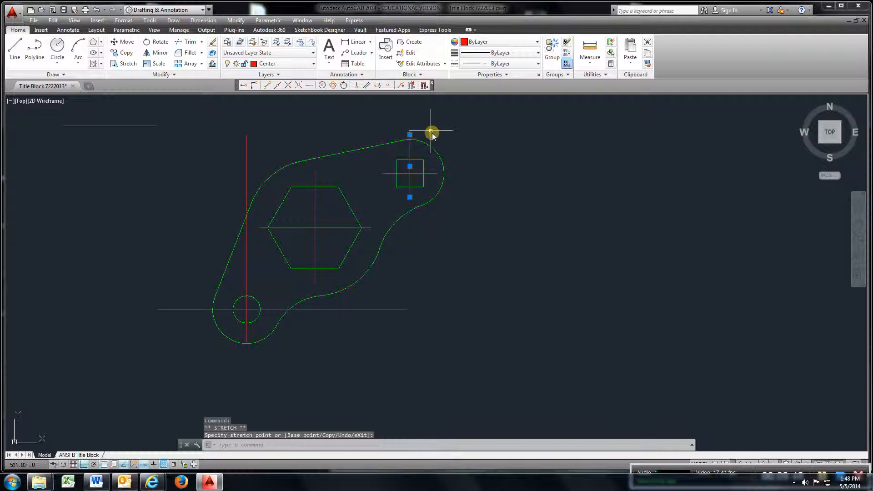
{"action": "left_click", "coordinate": [409, 136]}
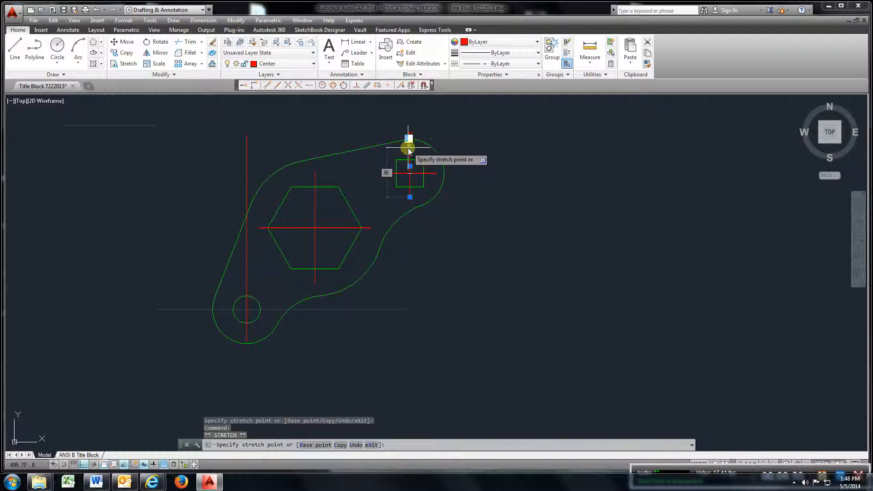
{"action": "left_click", "coordinate": [409, 148]}
{"action": "key", "text": "Escape"}
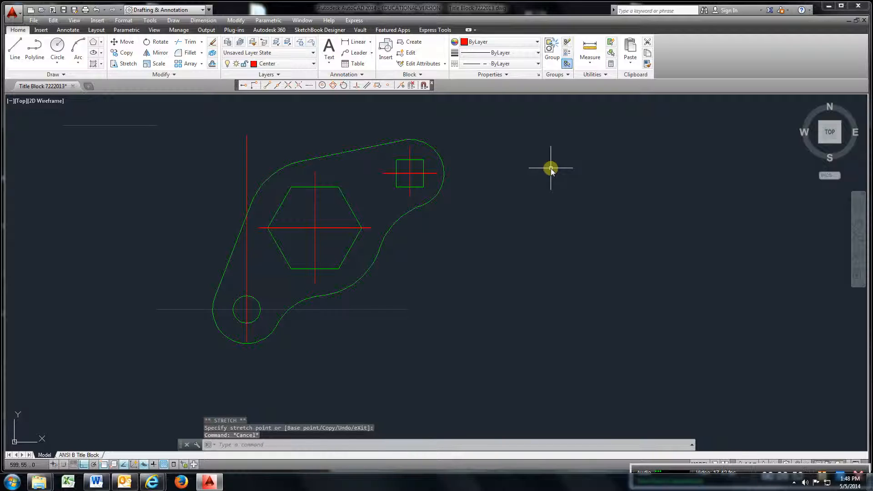
- Shorten the circle's horizontal centre line at its right end, and its vertical centre line from above to about 43 mm
{"action": "left_click", "coordinate": [385, 309]}
{"action": "left_click", "coordinate": [407, 310]}
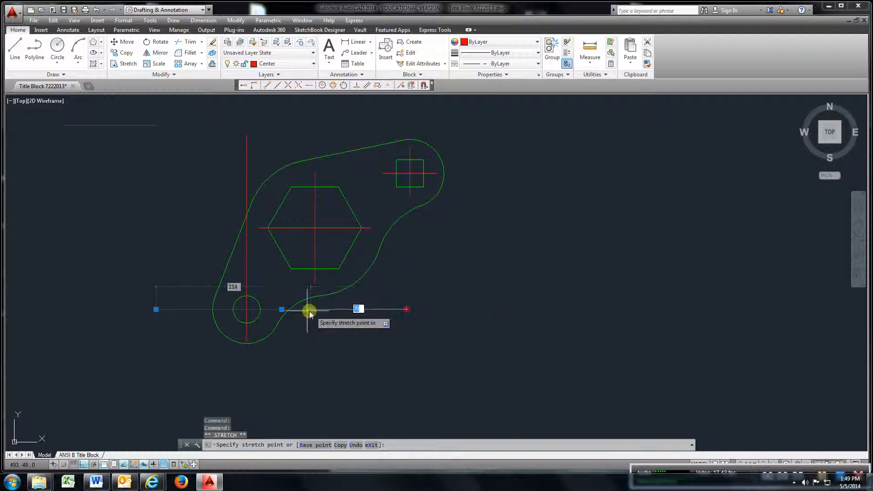
{"action": "left_click", "coordinate": [275, 310]}
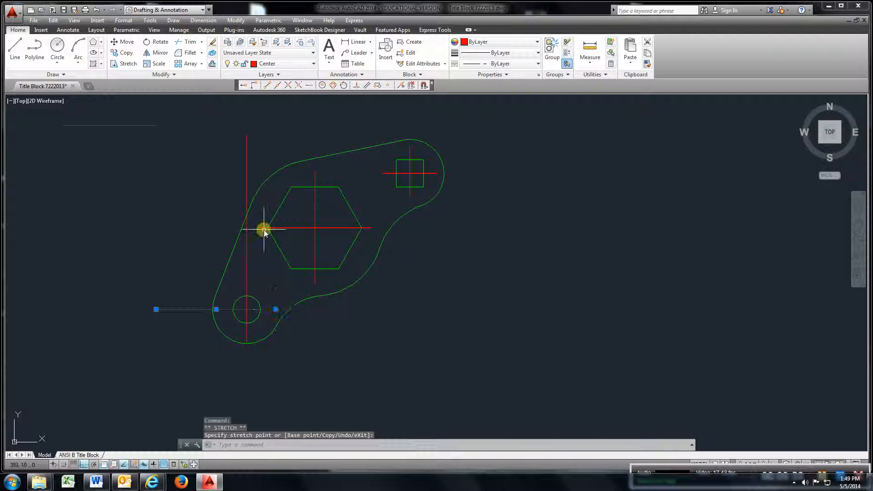
{"action": "key", "text": "Escape"}
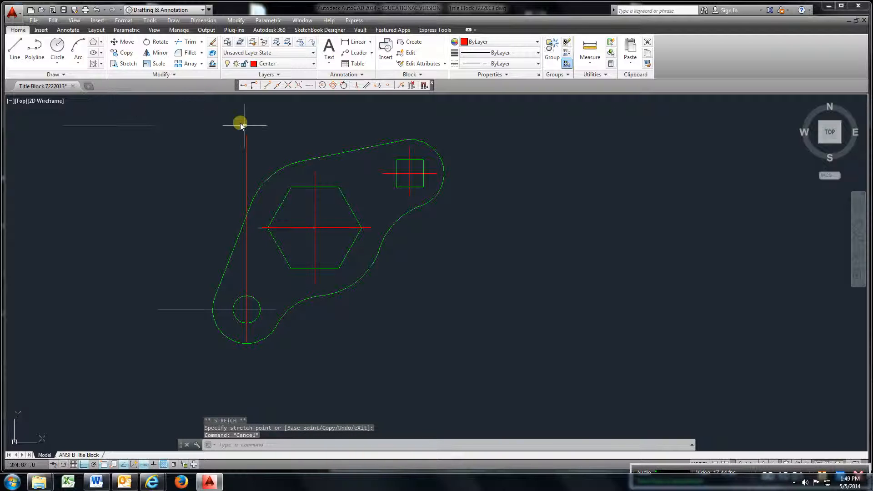
{"action": "left_click", "coordinate": [247, 151]}
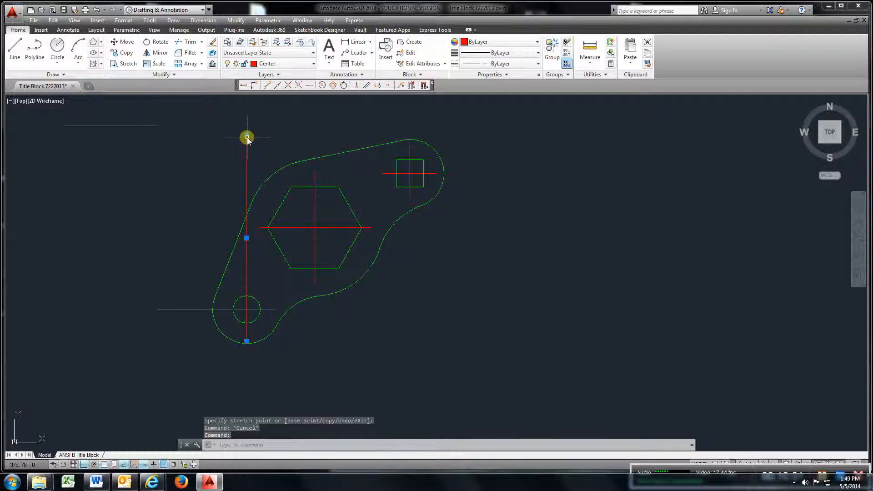
{"action": "left_click", "coordinate": [247, 135]}
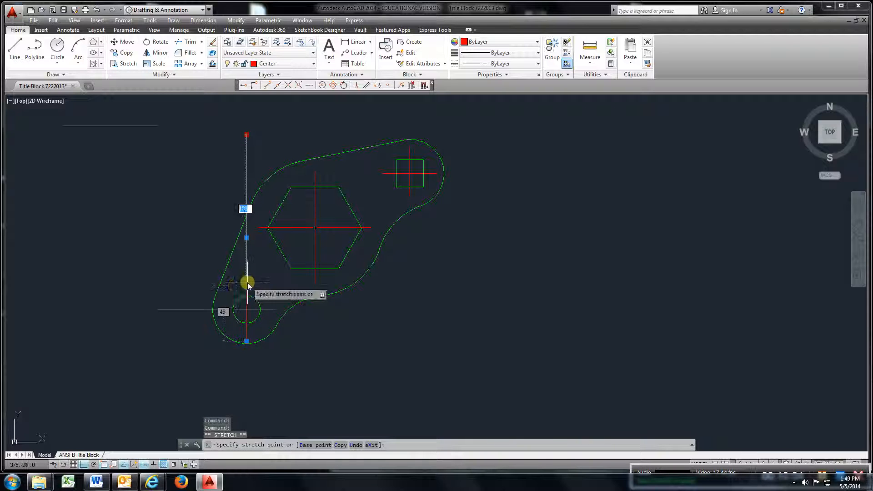
{"action": "left_click", "coordinate": [246, 283]}
{"action": "key", "text": "Escape"}
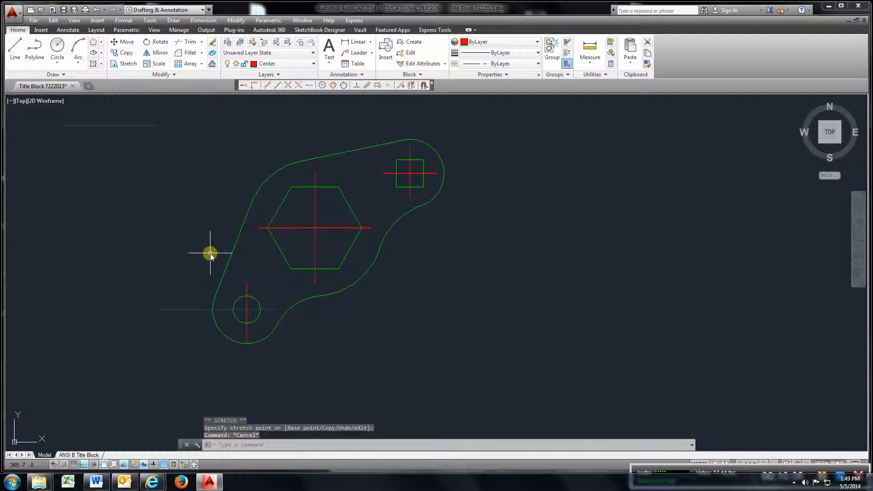
- Shorten the left end of the circle's horizontal centre line to just outside the circle, making the line about 41 mm long
{"action": "left_click", "coordinate": [193, 310]}
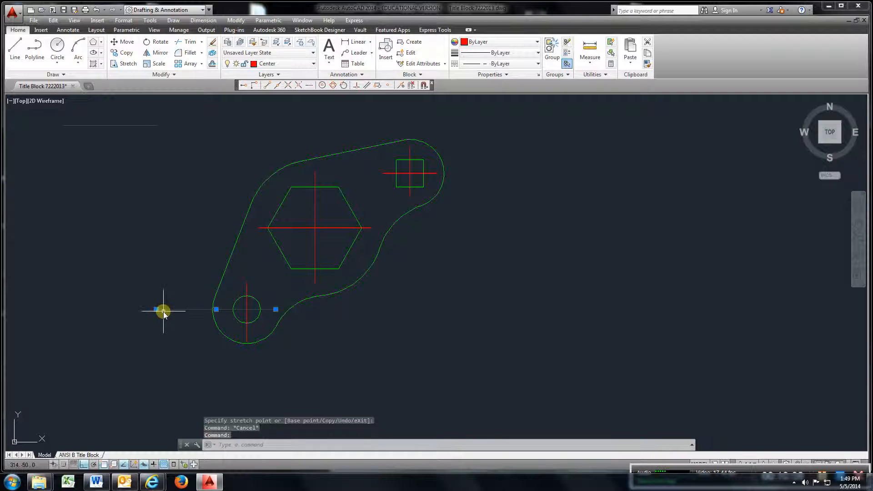
{"action": "left_click", "coordinate": [156, 309]}
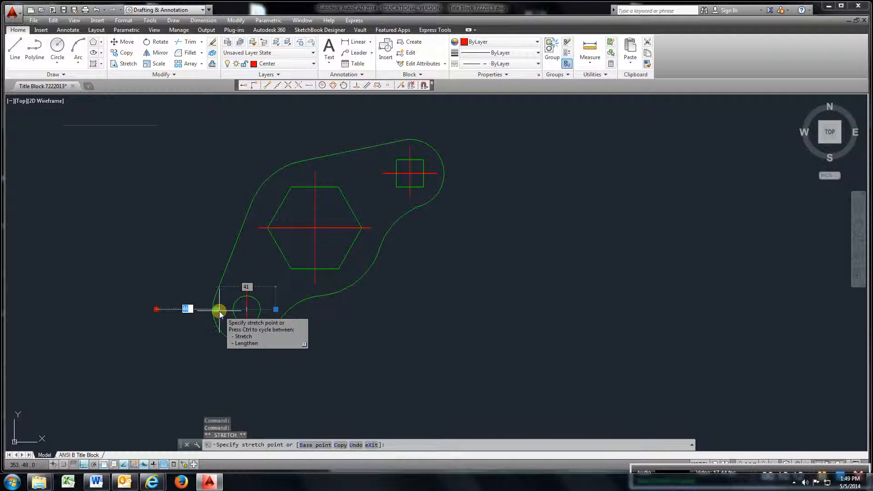
{"action": "left_click", "coordinate": [219, 310]}
{"action": "key", "text": "Escape"}
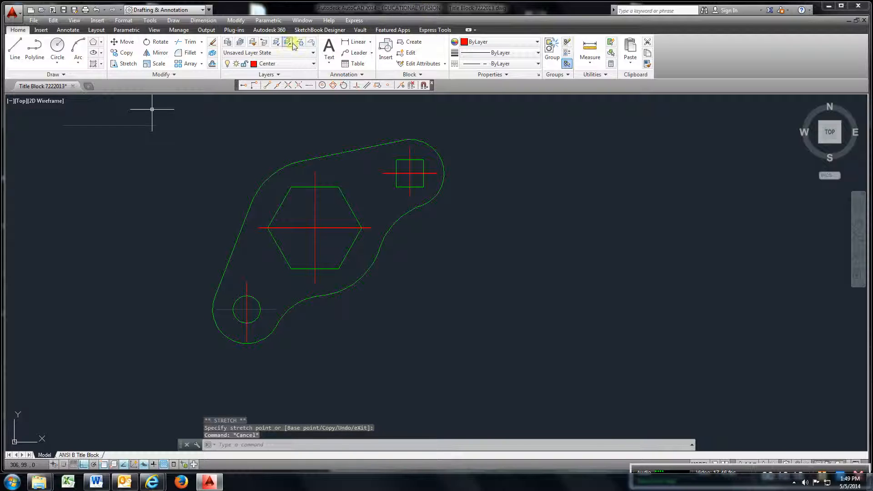
- Erase the stray horizontal line above and left of the part
{"action": "left_click", "coordinate": [185, 117]}
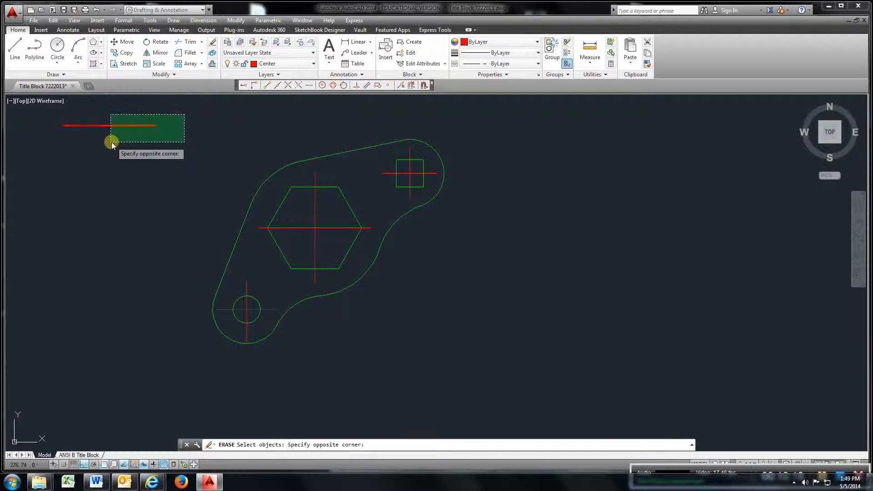
{"action": "left_click", "coordinate": [109, 137]}
{"action": "key", "text": "Return"}
{"action": "scroll", "coordinate": [184, 156], "scroll_direction": "down", "scroll_amount": 1}
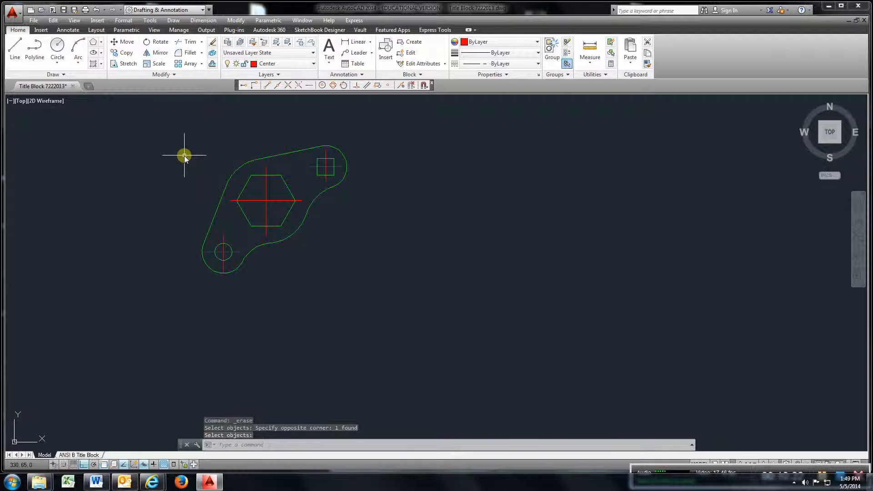
{"action": "middle_click_drag", "start_coordinate": [174, 134], "coordinate": [290, 195]}
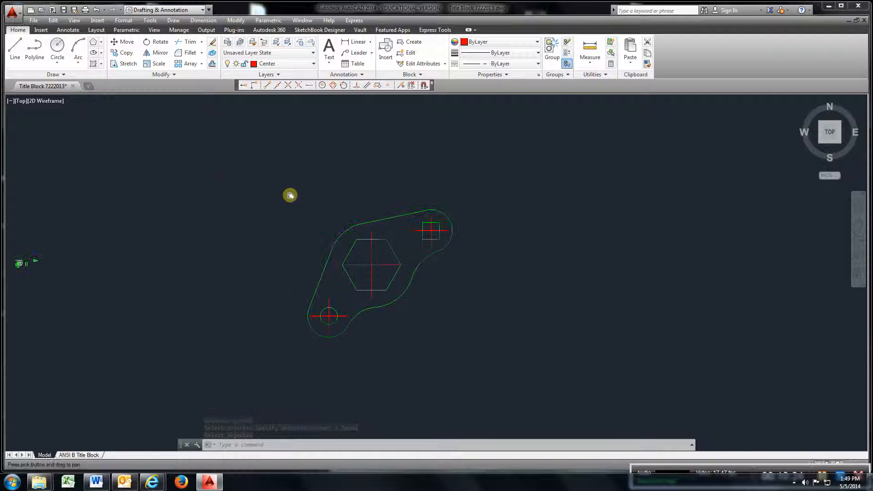
- Try a radius dimension on the outline arc below and right of the hexagon while the Center layer is current
{"action": "left_click", "coordinate": [371, 42]}
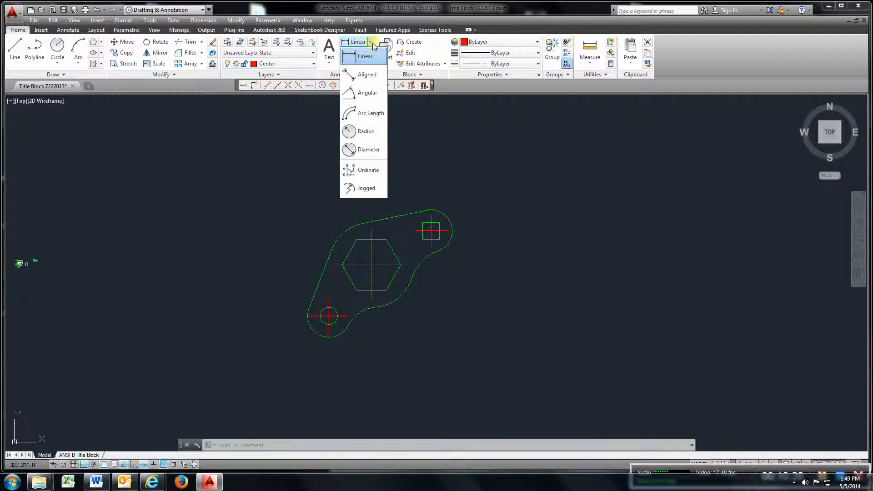
{"action": "left_click", "coordinate": [364, 132]}
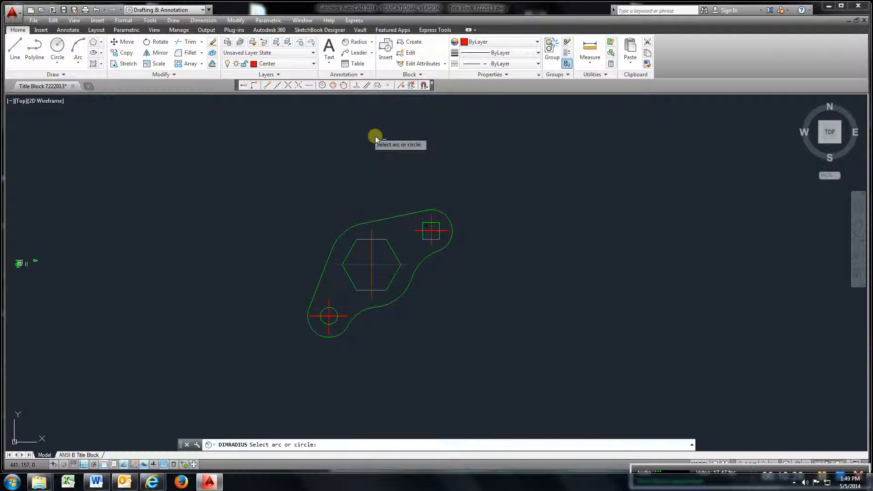
{"action": "left_click", "coordinate": [403, 296]}
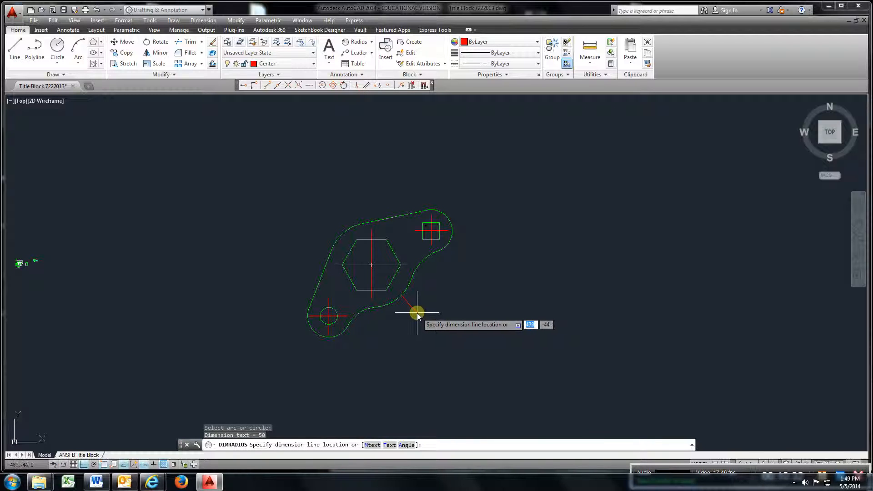
{"action": "left_click", "coordinate": [417, 310]}
{"action": "scroll", "coordinate": [461, 308], "scroll_direction": "down", "scroll_amount": 3}
{"action": "scroll", "coordinate": [422, 313], "scroll_direction": "up", "scroll_amount": 8}
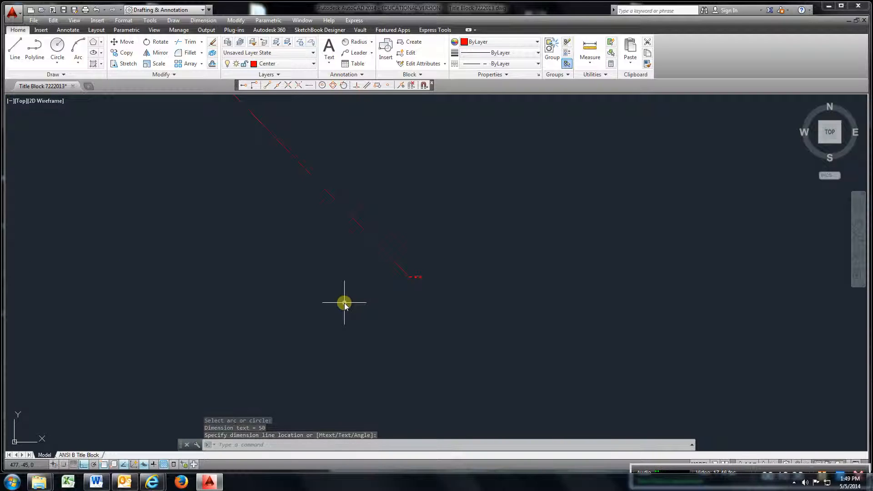
{"action": "scroll", "coordinate": [344, 303], "scroll_direction": "down", "scroll_amount": 5}
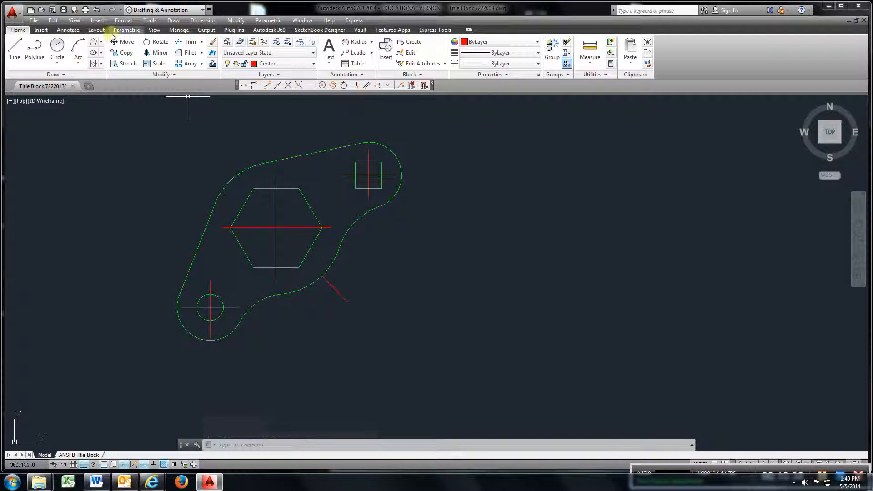
{"action": "left_click", "coordinate": [98, 9]}
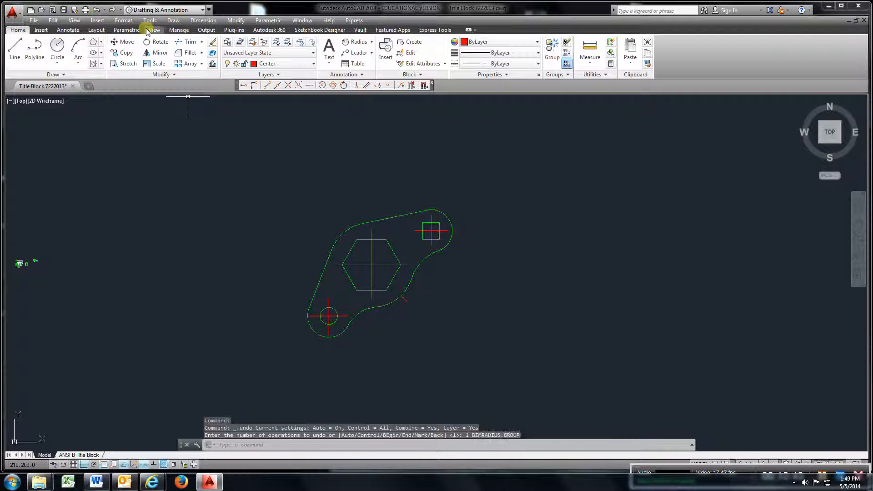
- Make Dimension the current layer
{"action": "left_click", "coordinate": [313, 64]}
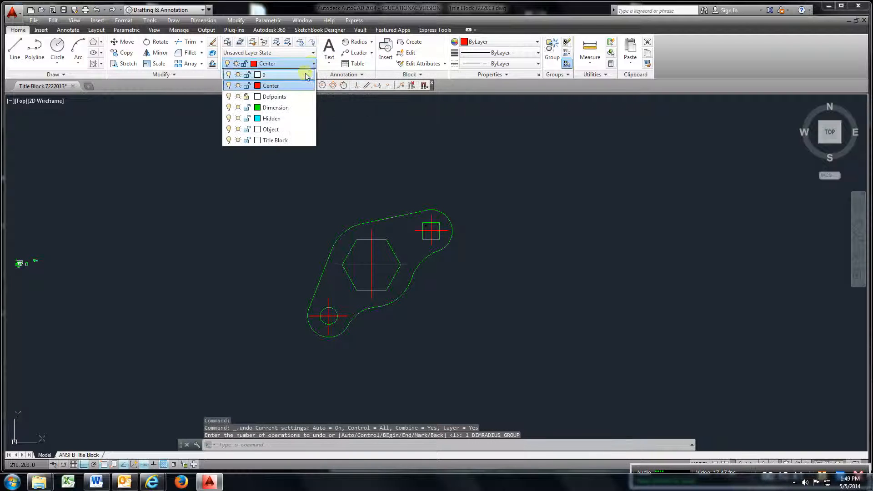
{"action": "left_click", "coordinate": [289, 110]}
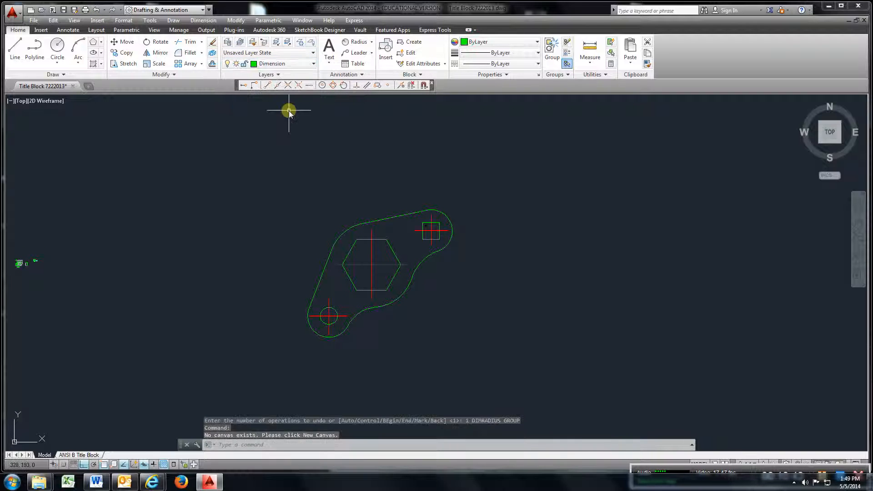
- Modify the Standard dimension style with an arrow size of 1 and a larger text height
{"action": "left_click", "coordinate": [124, 20]}
{"action": "left_click", "coordinate": [144, 126]}
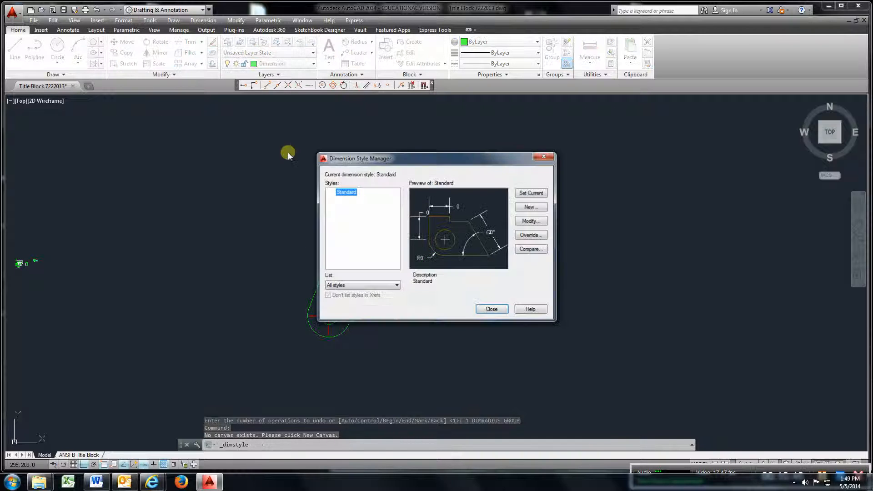
{"action": "left_click", "coordinate": [529, 221]}
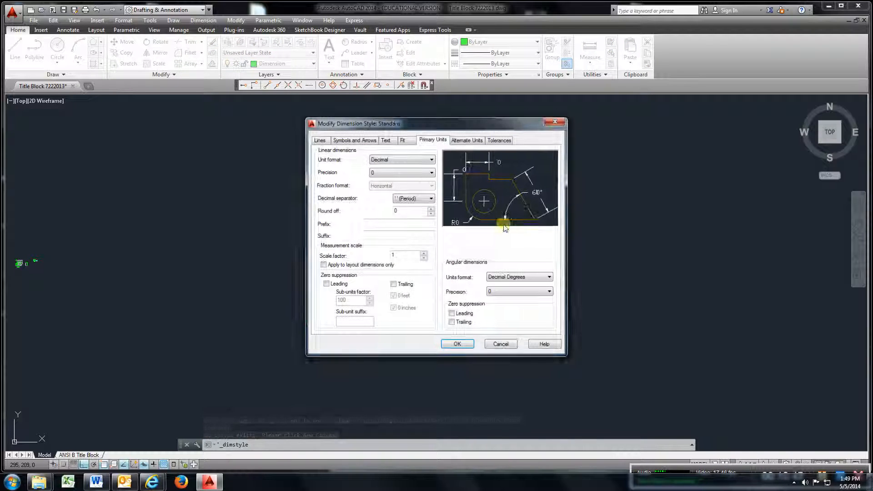
{"action": "left_click", "coordinate": [369, 142]}
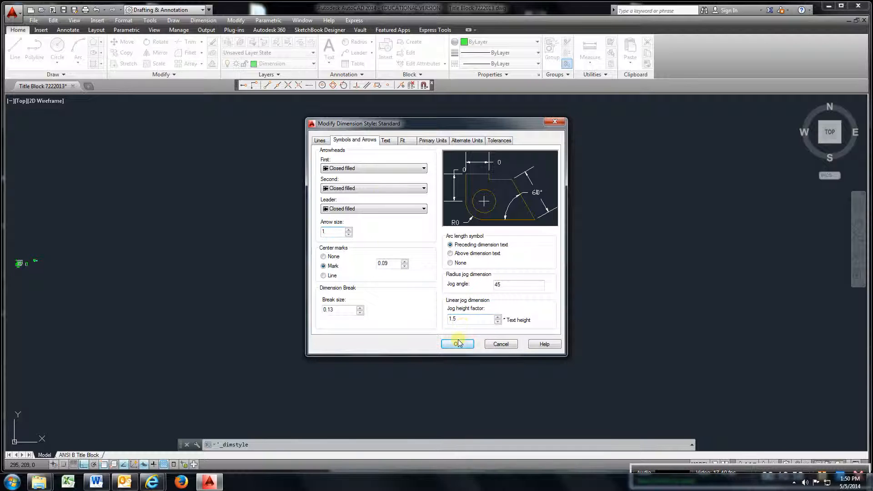
{"action": "left_click", "coordinate": [385, 141]}
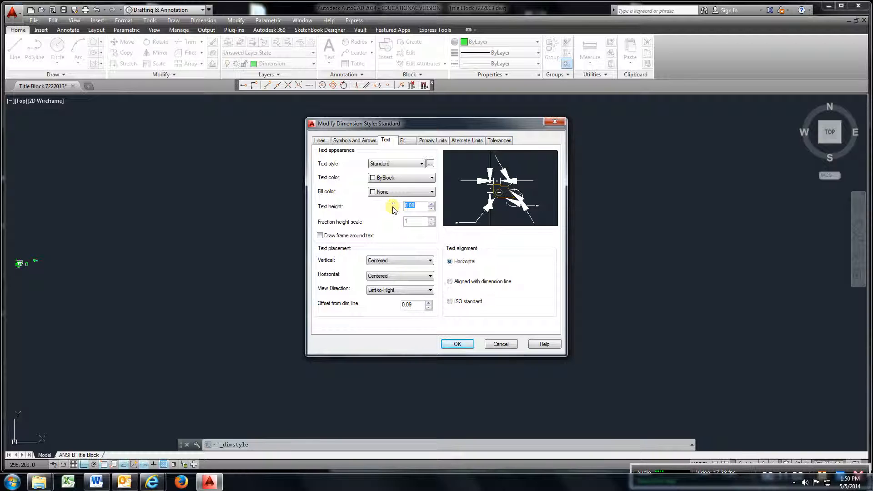
{"action": "left_click", "coordinate": [453, 344]}
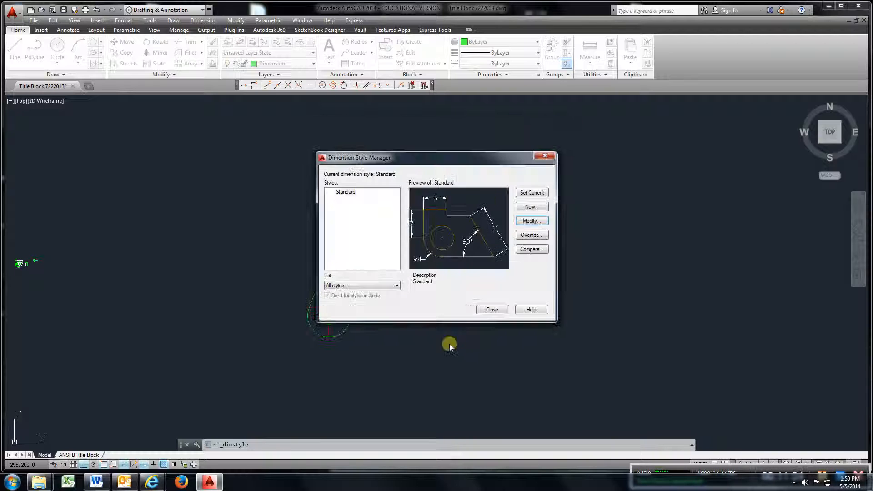
{"action": "left_click", "coordinate": [494, 309]}
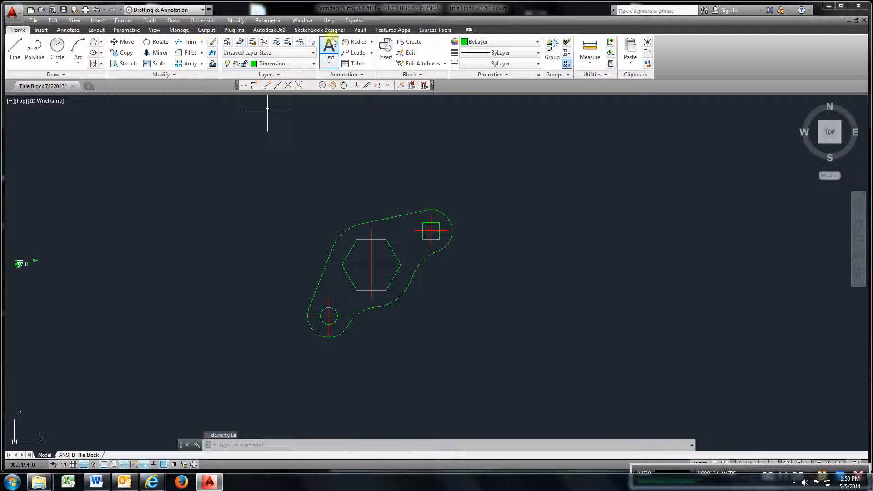
- Add a radius dimension to the outline arc around the square, placing its text above and right of the arc
{"action": "left_click", "coordinate": [356, 43]}
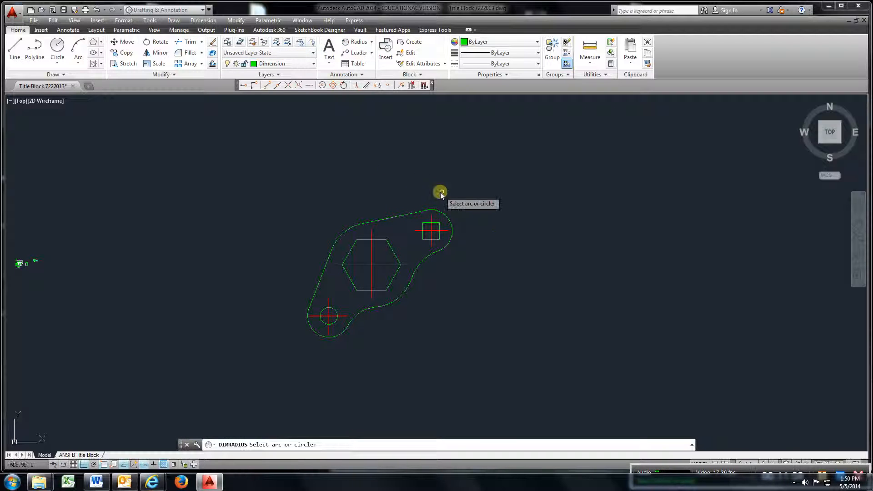
{"action": "left_click", "coordinate": [445, 215]}
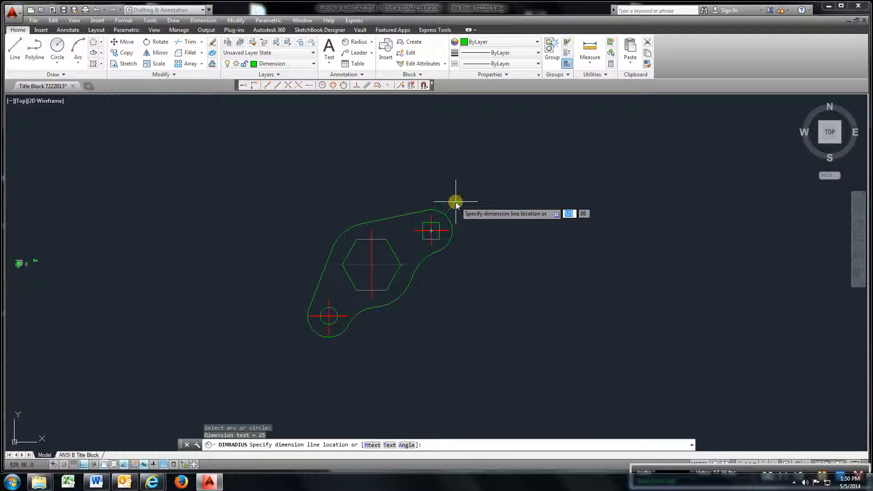
{"action": "left_click", "coordinate": [462, 202]}
{"action": "scroll", "coordinate": [454, 200], "scroll_direction": "up", "scroll_amount": 8}
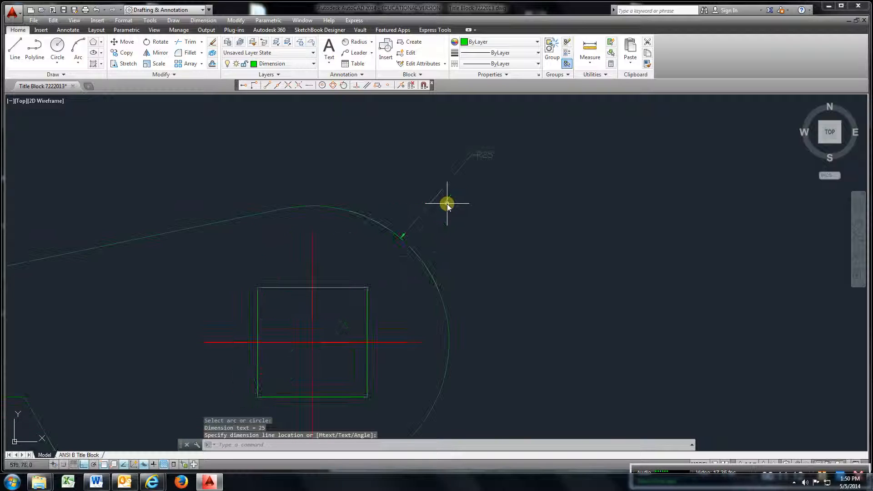
{"action": "scroll", "coordinate": [448, 203], "scroll_direction": "down", "scroll_amount": 8}
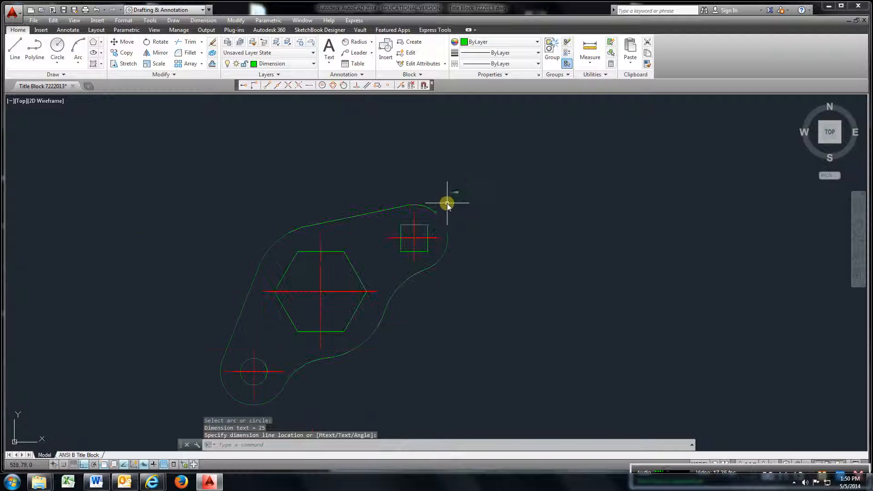
- Set the Standard dimension style's text height to 3 and arrow size to 3
{"action": "left_click", "coordinate": [124, 22]}
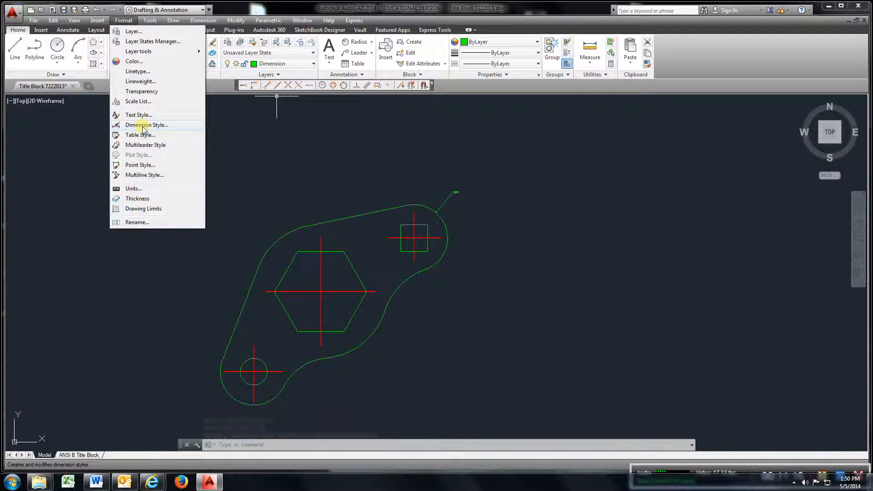
{"action": "left_click", "coordinate": [144, 127]}
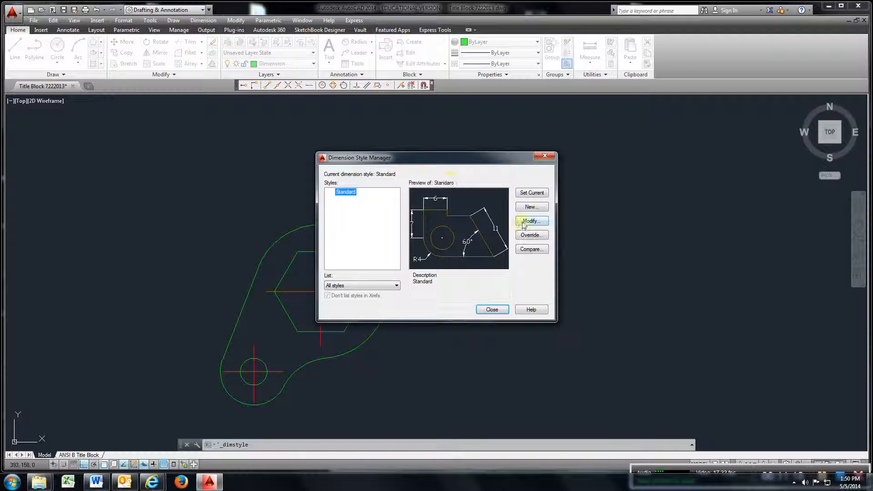
{"action": "left_click", "coordinate": [528, 221]}
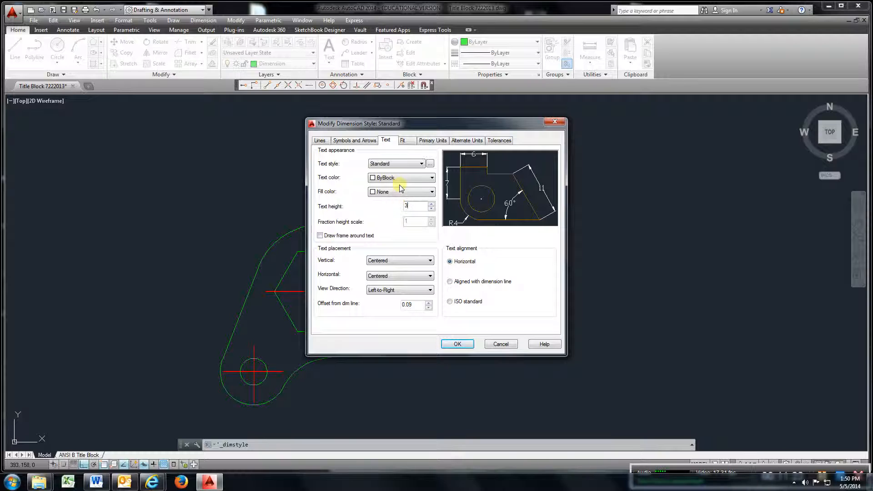
{"action": "left_click", "coordinate": [365, 142]}
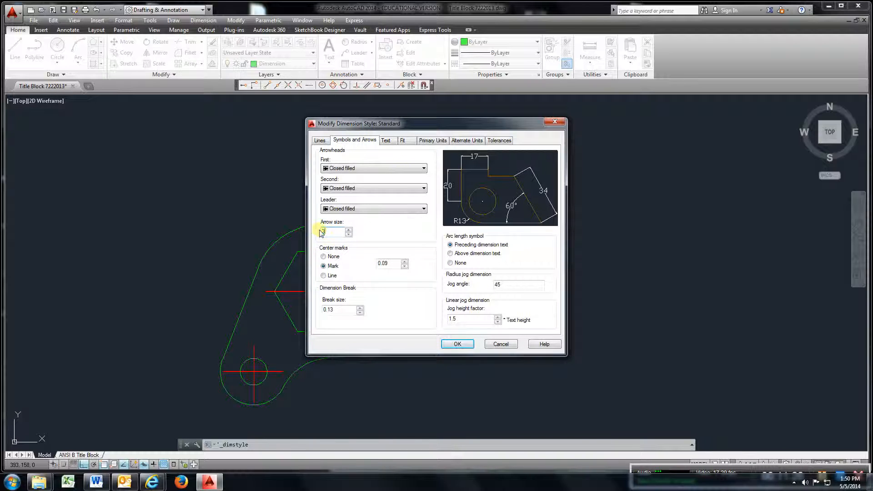
{"action": "left_click", "coordinate": [465, 344]}
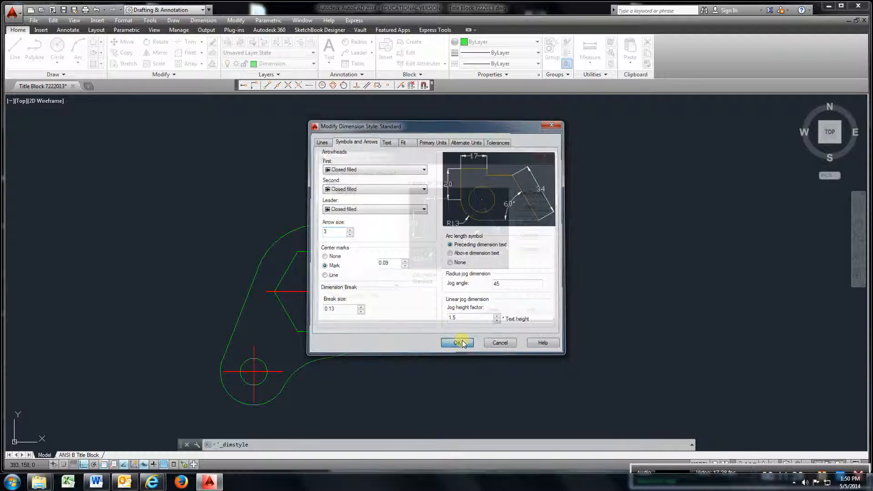
{"action": "left_click", "coordinate": [493, 309]}
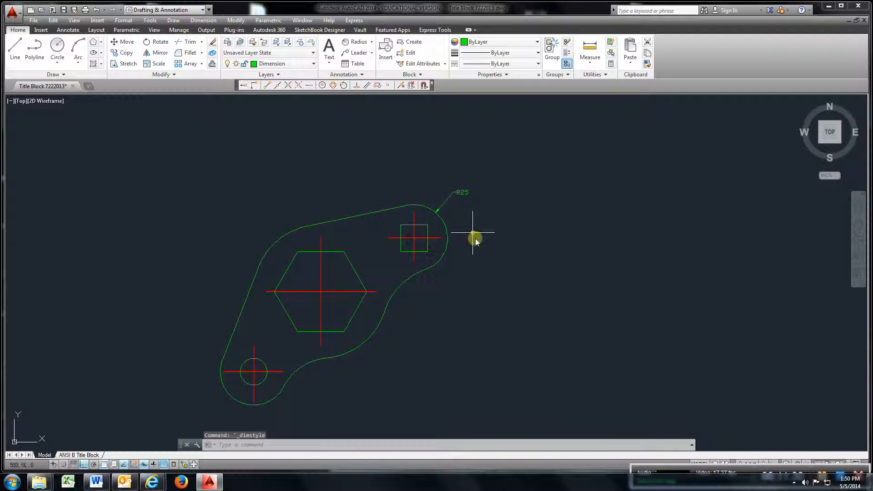
- Add radius dimensions to the convex arc below and right of the hexagon and the concave arc below the square, with text outside the outline
{"action": "left_click", "coordinate": [297, 86]}
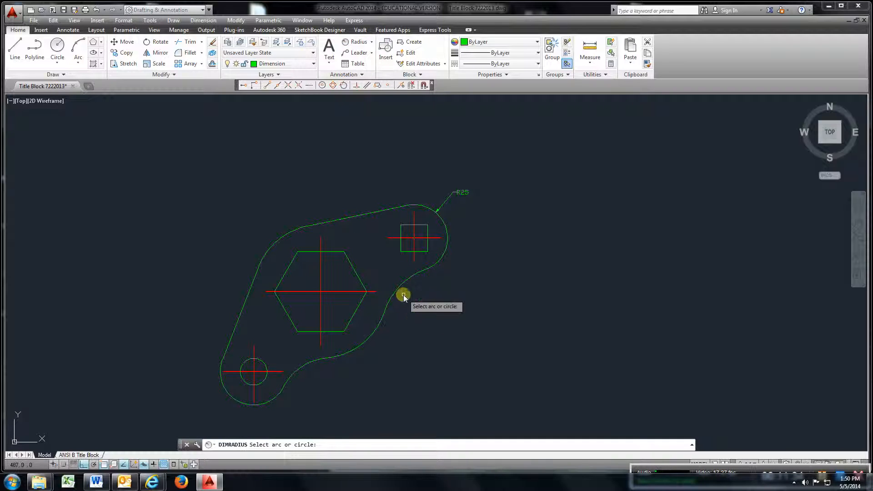
{"action": "left_click", "coordinate": [380, 324]}
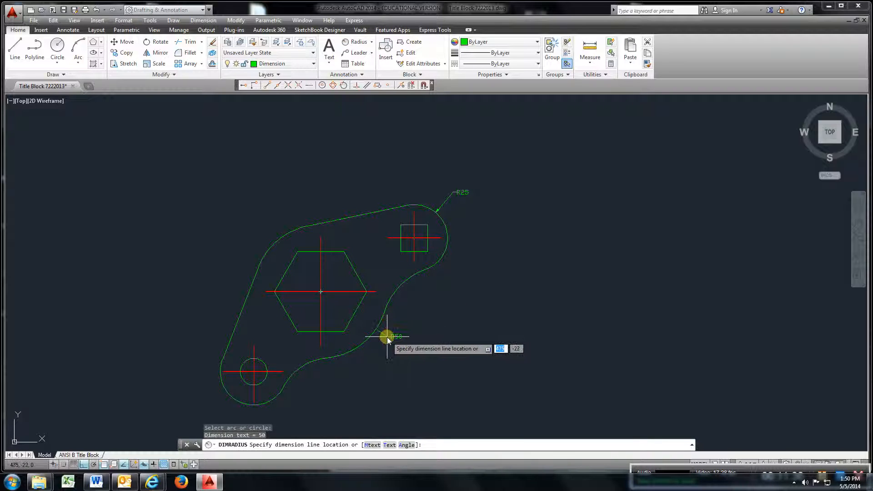
{"action": "left_click", "coordinate": [388, 339]}
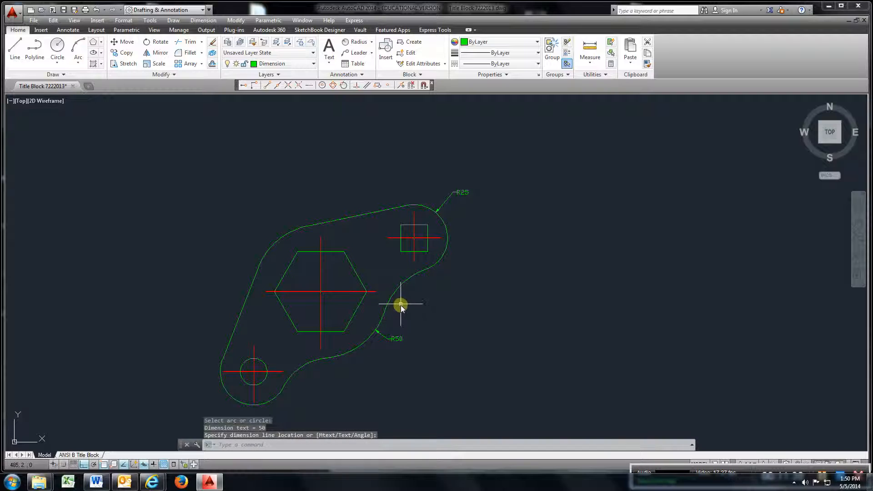
{"action": "key", "text": "Return"}
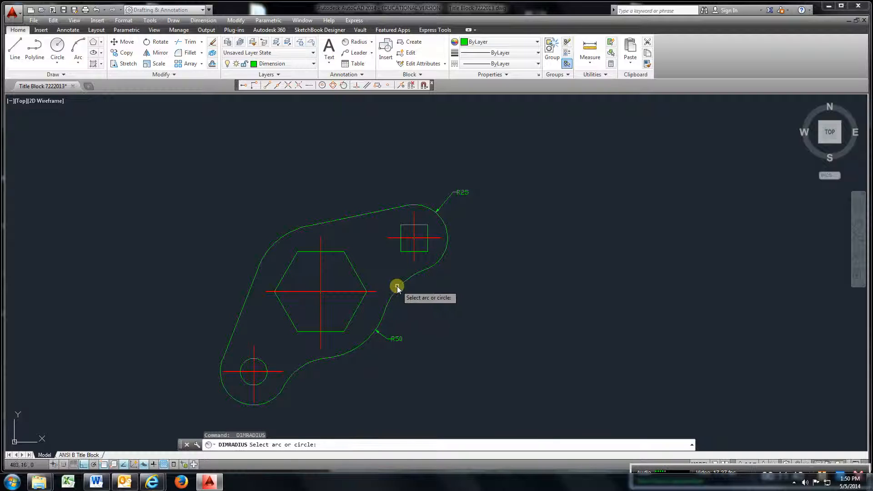
{"action": "left_click", "coordinate": [400, 288]}
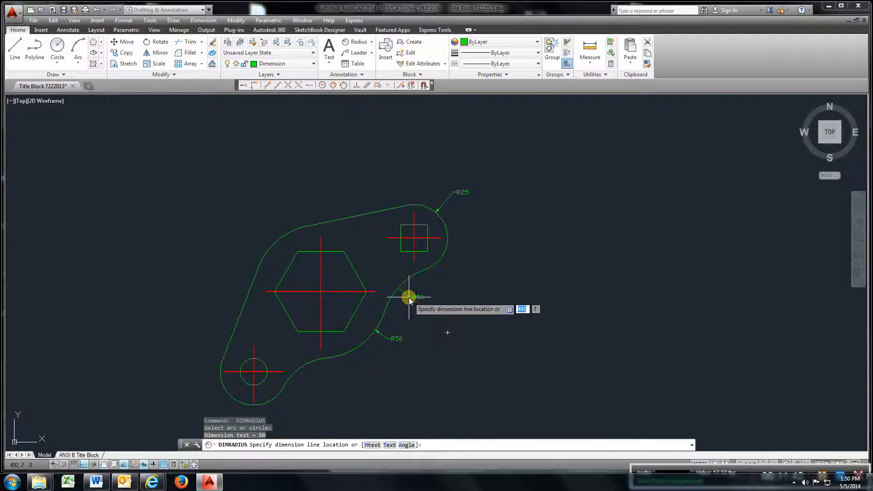
{"action": "left_click", "coordinate": [406, 296]}
- Add radius dimensions to the arc above and left of the hexagon and the end arc around the circle, with text outside the outline
{"action": "key", "text": "Return"}
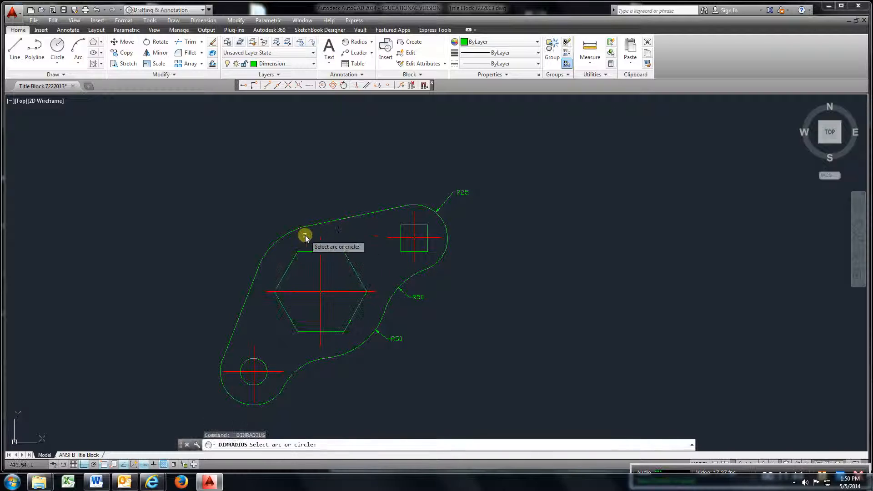
{"action": "left_click", "coordinate": [280, 231]}
{"action": "left_click", "coordinate": [268, 226]}
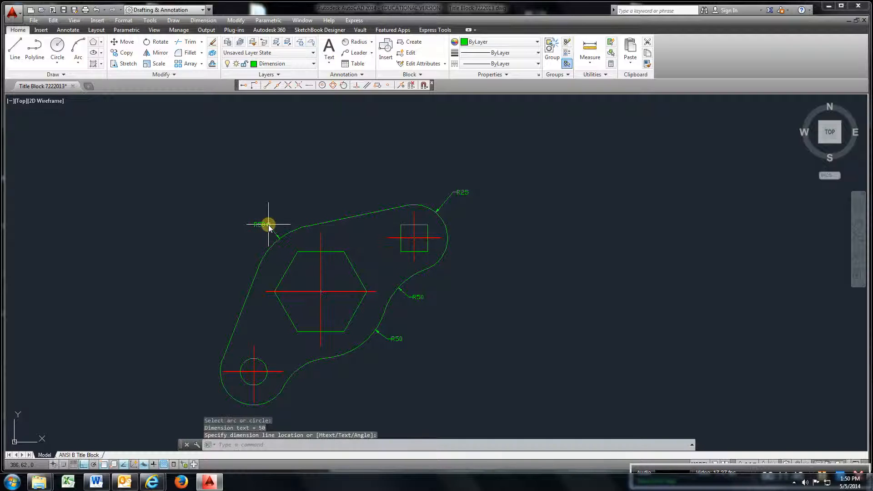
{"action": "key", "text": "Return"}
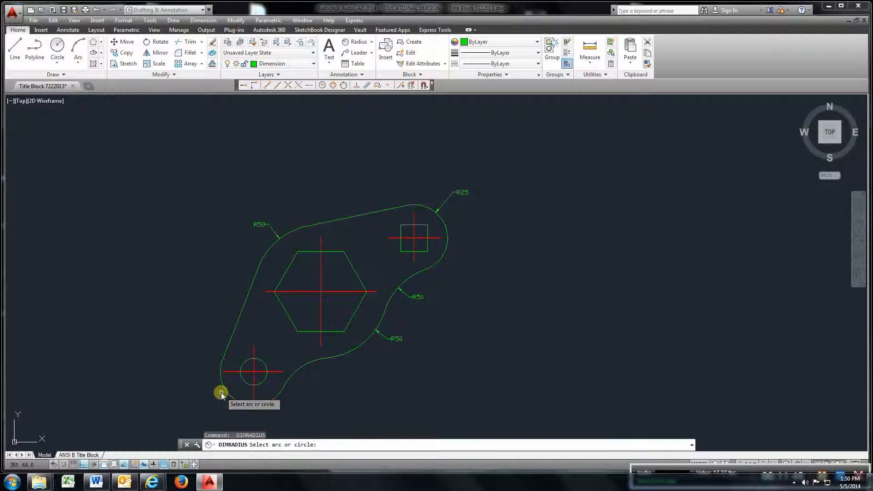
{"action": "left_click", "coordinate": [225, 392]}
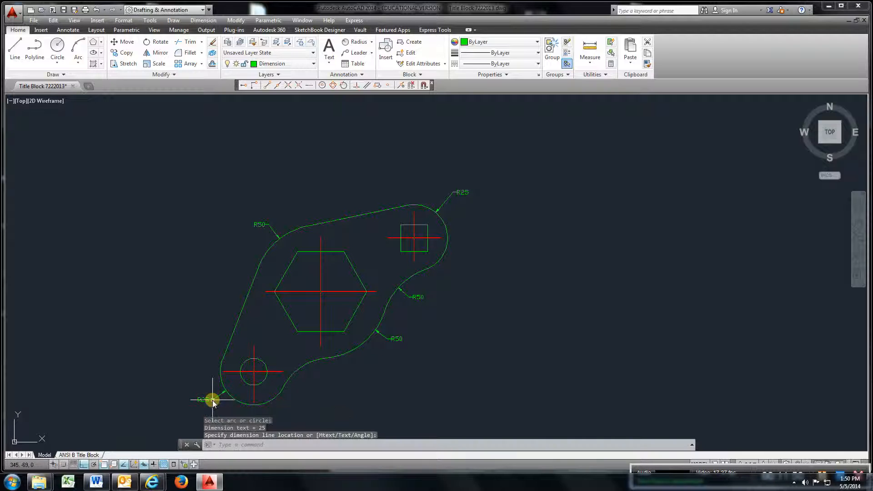
- Add a horizontal linear dimension between the upper ends of the hexagon's and circle's vertical centre lines, placed above the part
{"action": "middle_click_drag", "start_coordinate": [224, 233], "coordinate": [248, 208]}
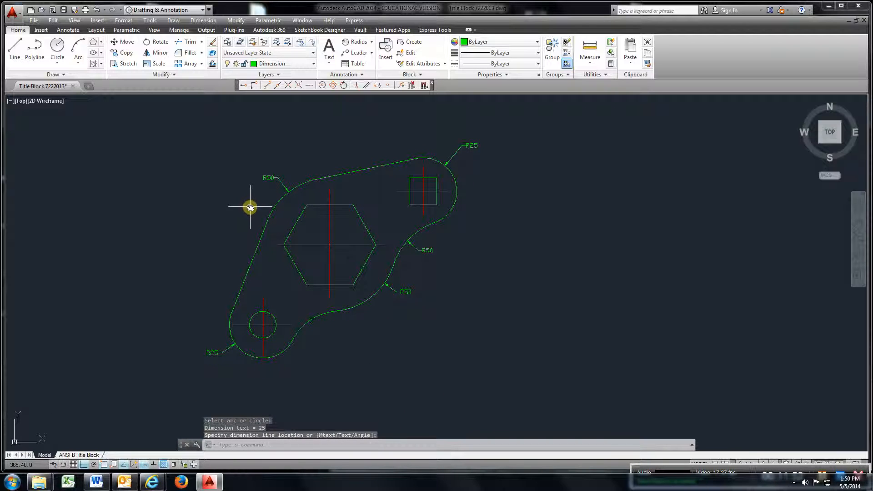
{"action": "left_click", "coordinate": [372, 41]}
{"action": "left_click", "coordinate": [364, 56]}
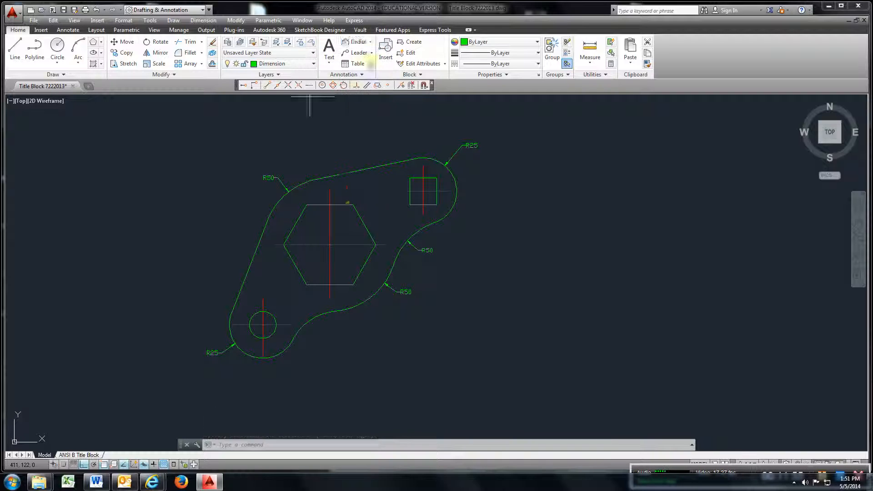
{"action": "left_click", "coordinate": [332, 193]}
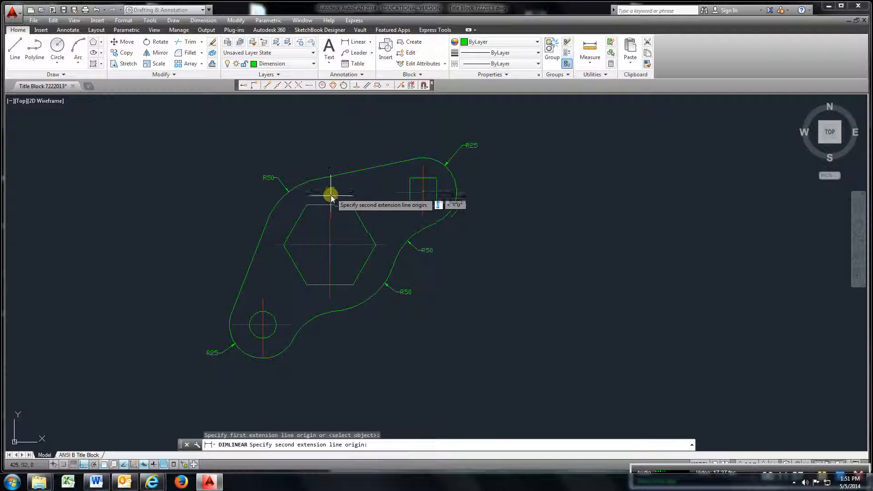
{"action": "left_click", "coordinate": [265, 298]}
{"action": "left_click", "coordinate": [302, 136]}
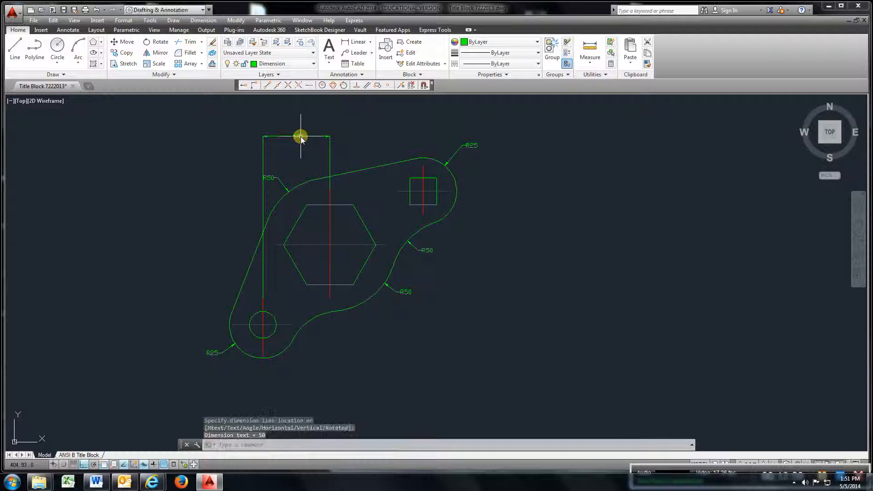
- Add a horizontal linear dimension between the hexagon's and square's vertical centerlines, in line with the neighbouring dimension above the part
{"action": "key", "text": "Return"}
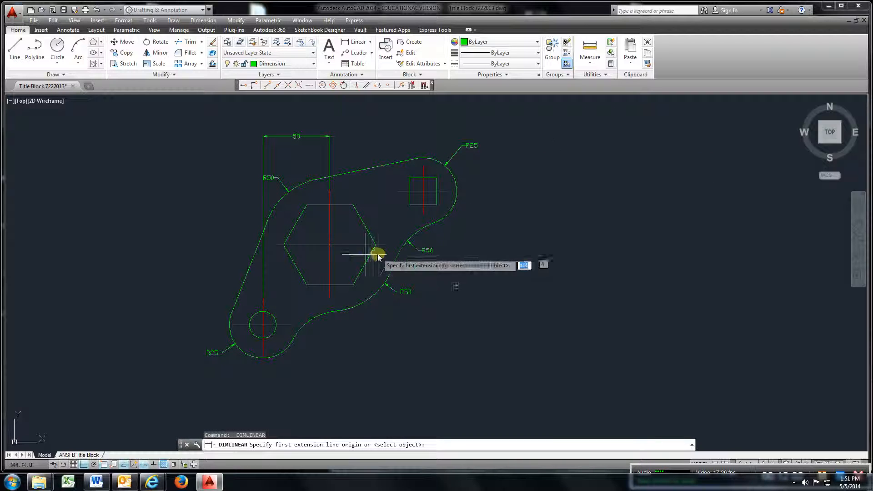
{"action": "left_click", "coordinate": [329, 191]}
{"action": "left_click", "coordinate": [423, 167]}
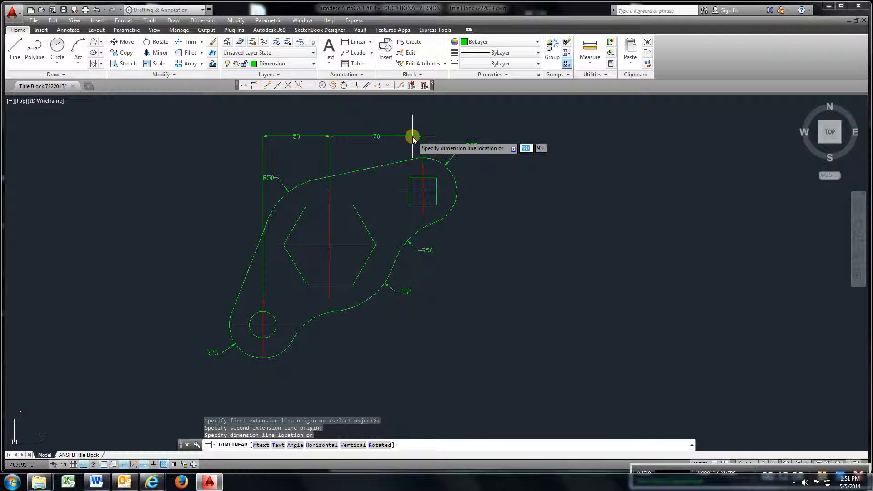
{"action": "left_click", "coordinate": [413, 137]}
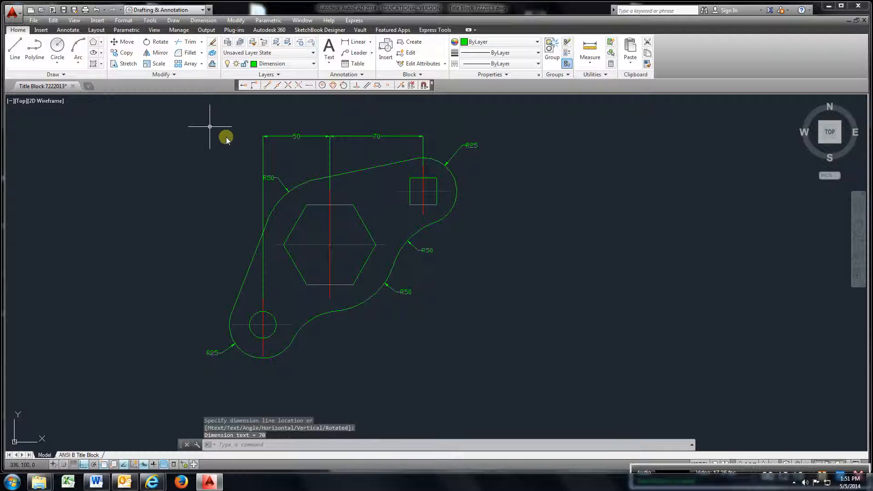
- Add a vertical linear dimension between the circle's and hexagon's horizontal centerlines, placed to the left of the part
{"action": "key", "text": "Return"}
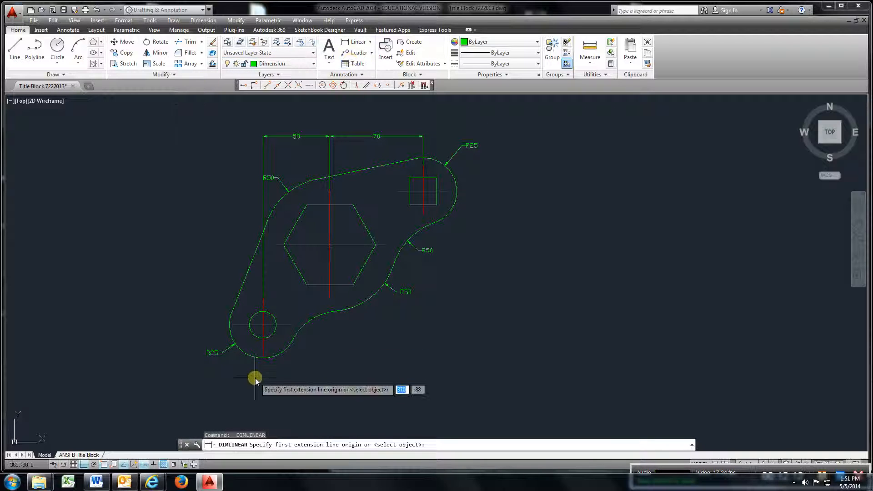
{"action": "left_click", "coordinate": [235, 326]}
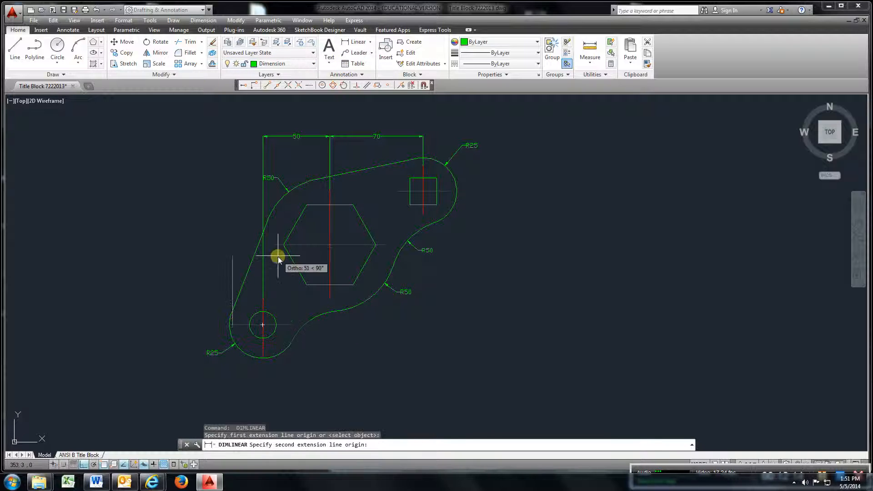
{"action": "left_click", "coordinate": [283, 246]}
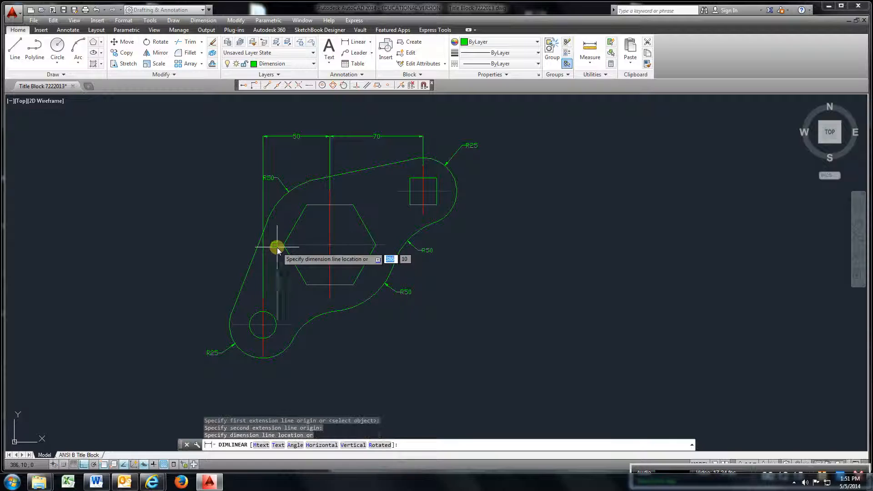
{"action": "left_click", "coordinate": [198, 271]}
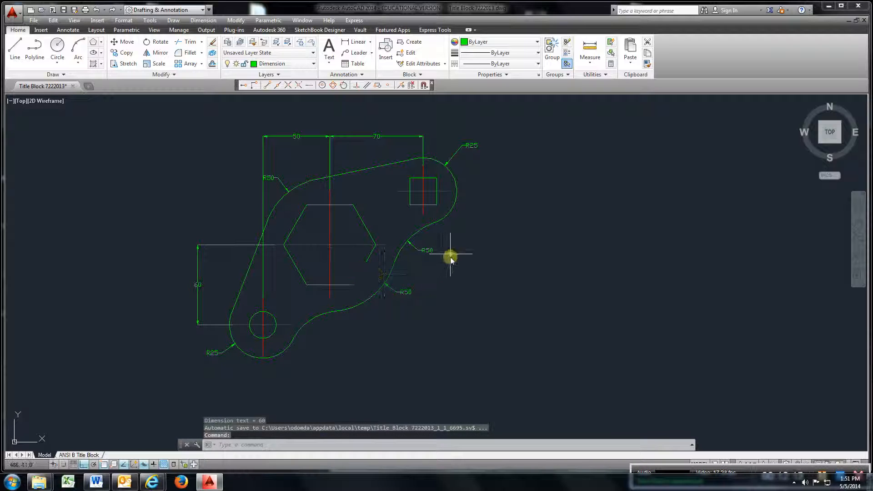
{"action": "key", "text": "Return"}
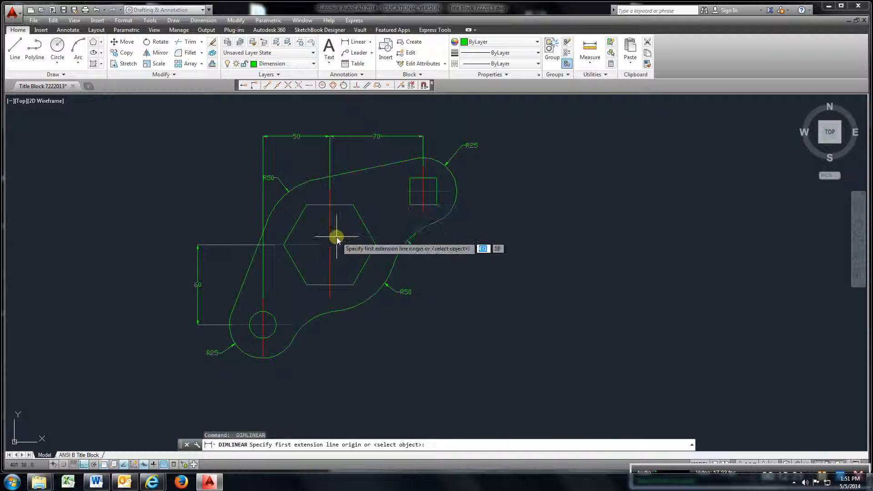
{"action": "left_click", "coordinate": [277, 246]}
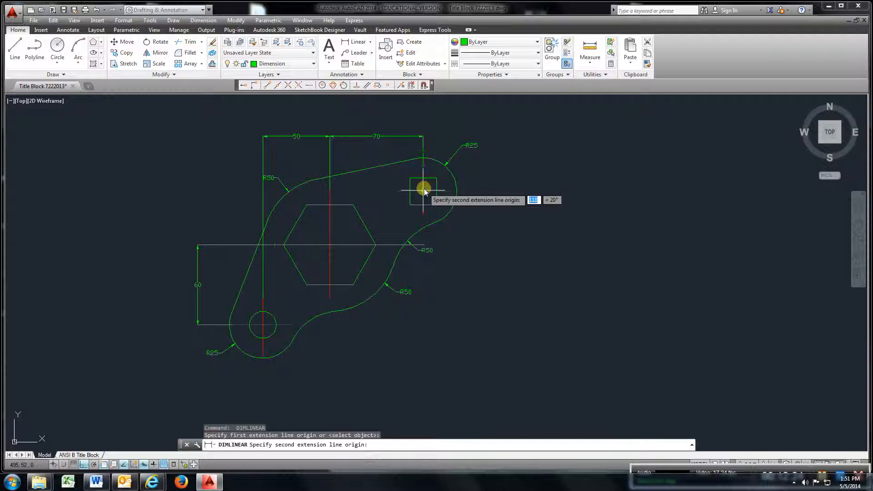
{"action": "left_click", "coordinate": [424, 191]}
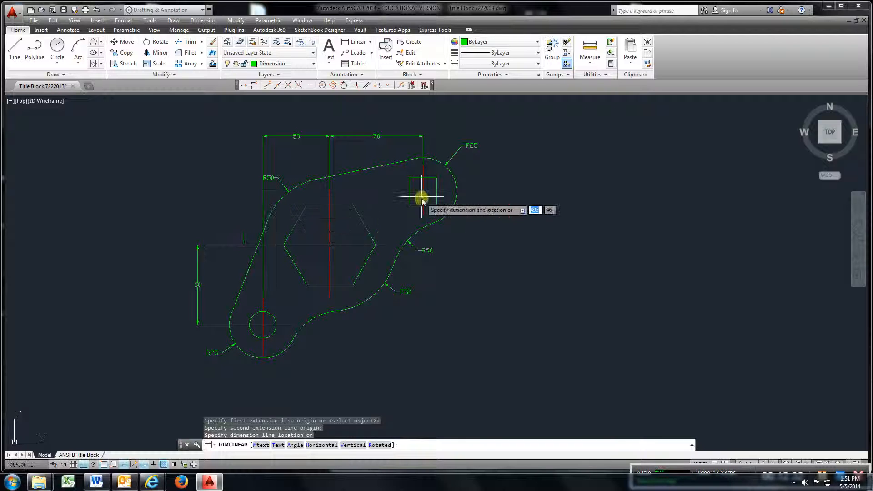
{"action": "scroll", "coordinate": [419, 191], "scroll_direction": "down", "scroll_amount": 3}
{"action": "scroll", "coordinate": [419, 190], "scroll_direction": "up", "scroll_amount": 5}
{"action": "scroll", "coordinate": [419, 190], "scroll_direction": "up", "scroll_amount": 5}
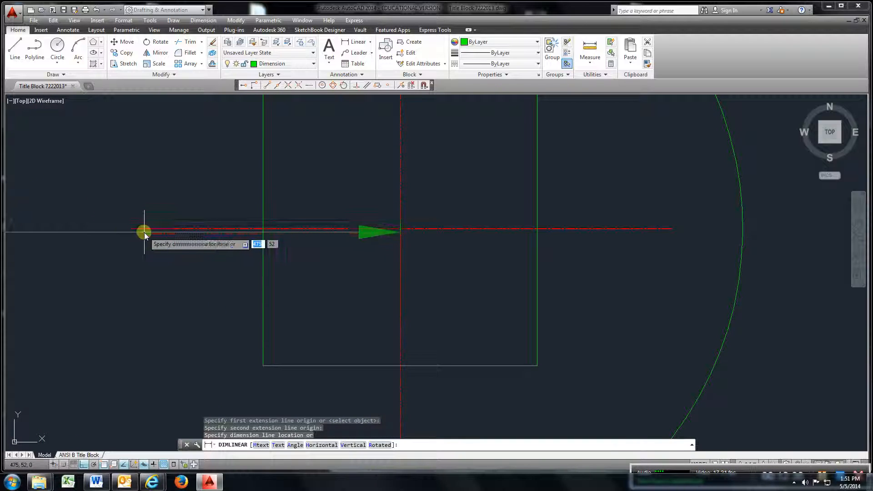
{"action": "key", "text": "Escape"}
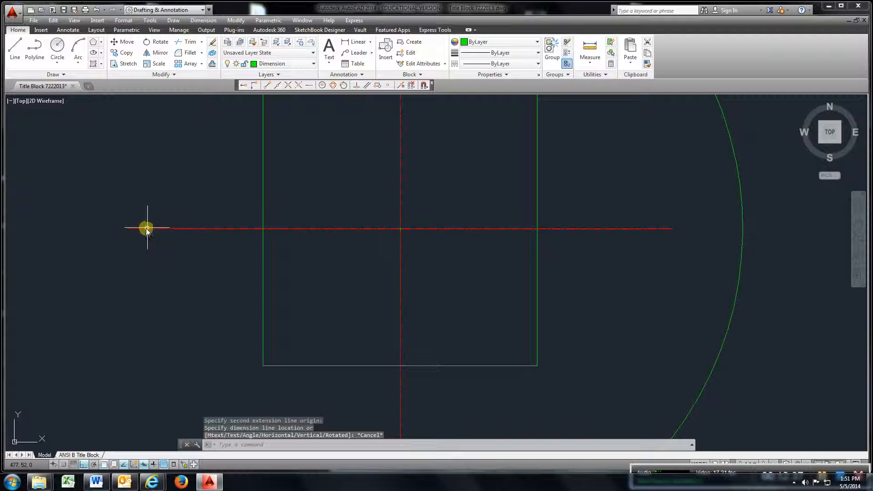
- Add a vertical linear dimension between the square's and hexagon's horizontal centerlines, in line with the lower vertical dimension left of the part
{"action": "left_click", "coordinate": [358, 45]}
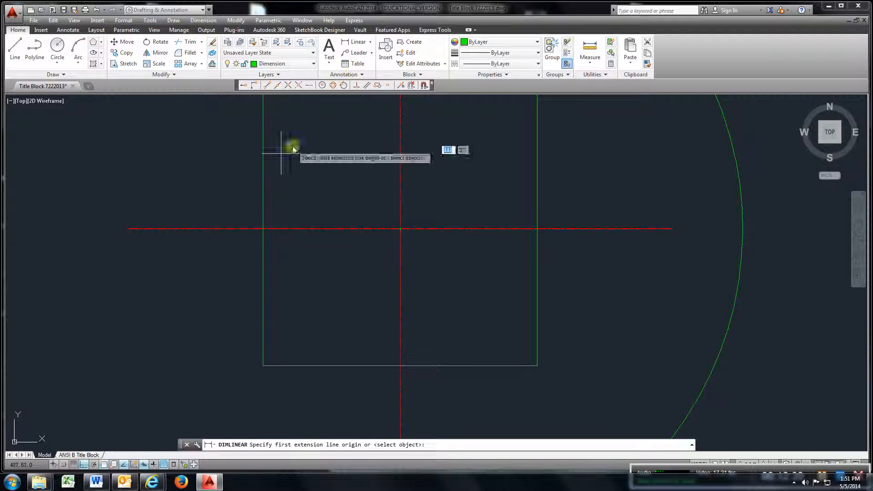
{"action": "left_click", "coordinate": [129, 229]}
{"action": "scroll", "coordinate": [129, 229], "scroll_direction": "down", "scroll_amount": 5}
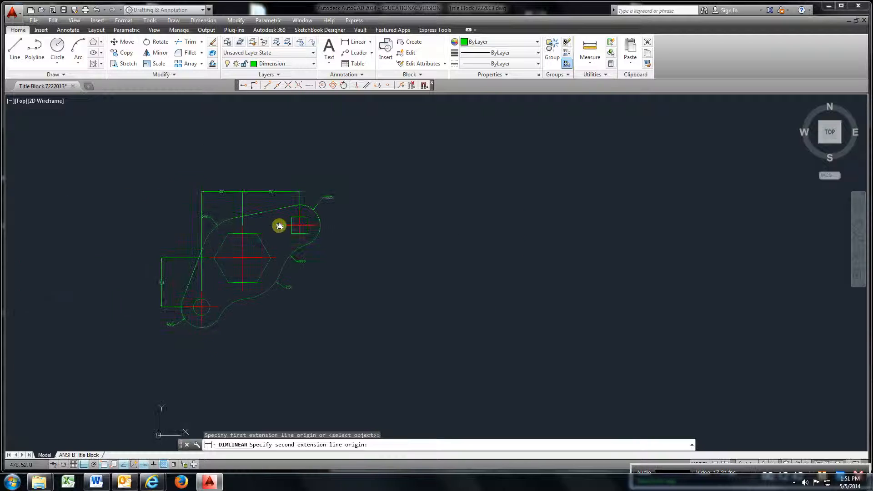
{"action": "scroll", "coordinate": [173, 261], "scroll_direction": "up", "scroll_amount": 6}
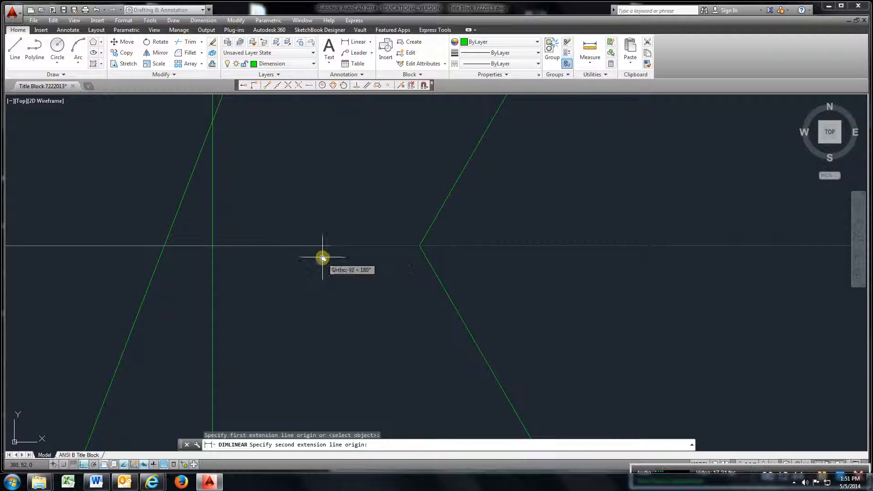
{"action": "left_click", "coordinate": [331, 247]}
{"action": "scroll", "coordinate": [156, 238], "scroll_direction": "down", "scroll_amount": 6}
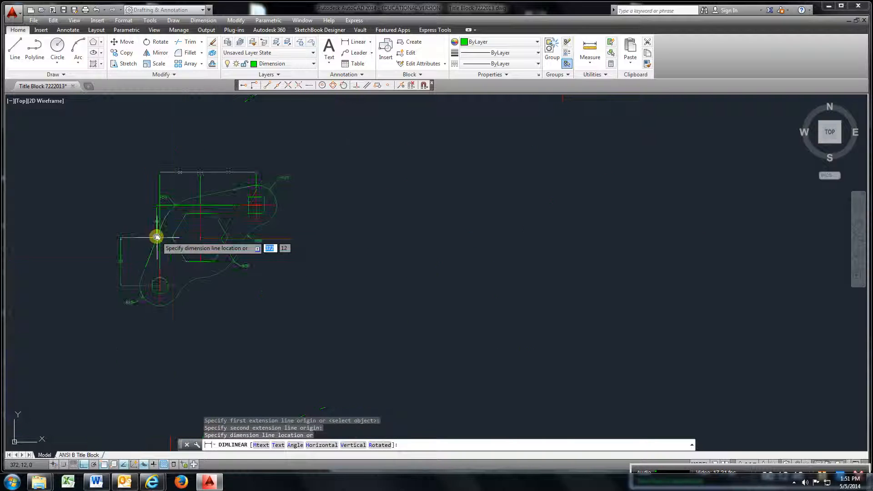
{"action": "scroll", "coordinate": [143, 233], "scroll_direction": "up", "scroll_amount": 7}
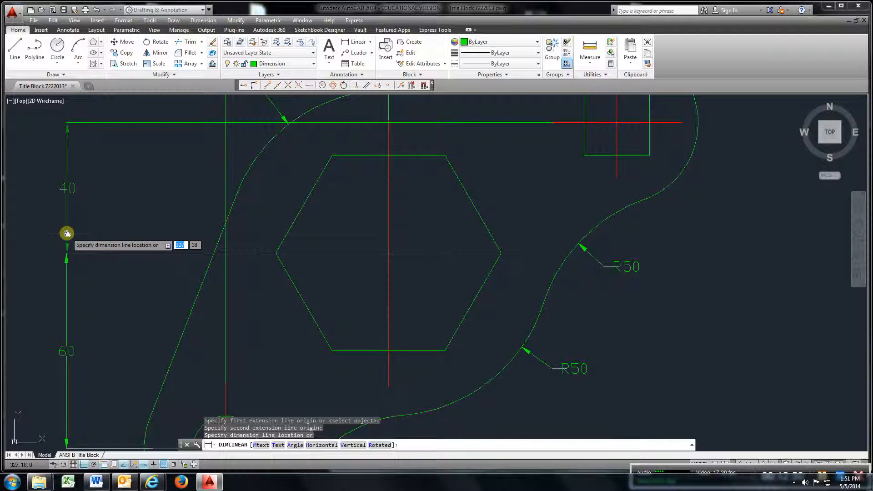
{"action": "left_click", "coordinate": [68, 235]}
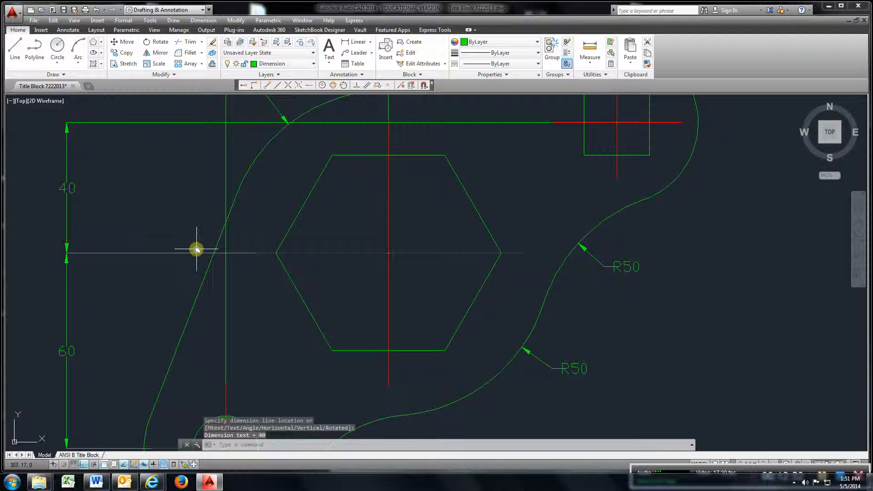
- Move the text of the upper-left R50 dimension slightly to the right, clear of the vertical extension line
{"action": "scroll", "coordinate": [199, 236], "scroll_direction": "down", "scroll_amount": 5}
{"action": "scroll", "coordinate": [205, 264], "scroll_direction": "up", "scroll_amount": 3}
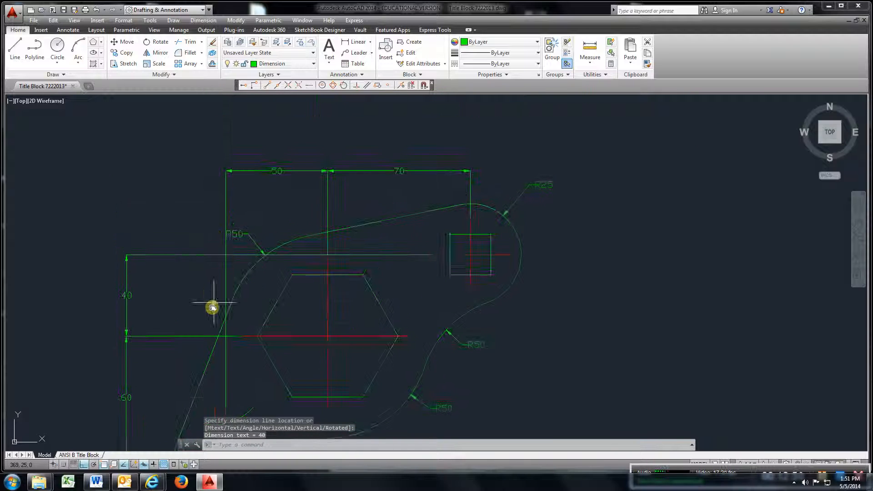
{"action": "left_click", "coordinate": [237, 236]}
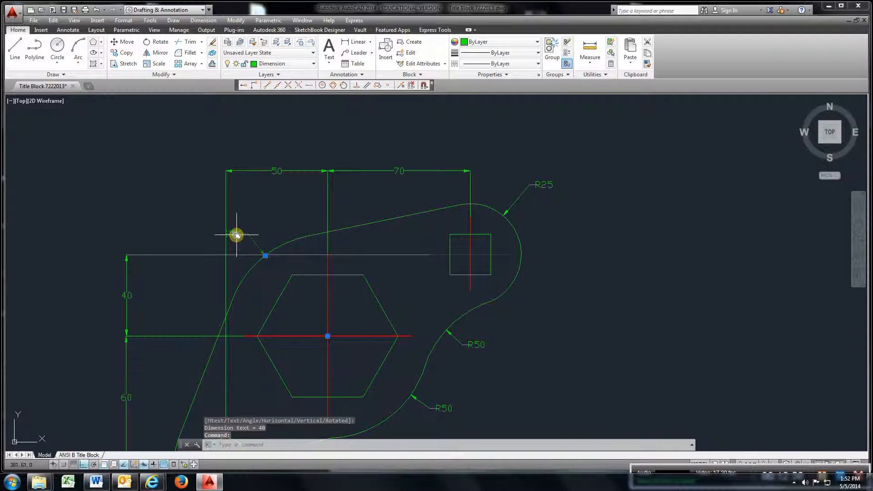
{"action": "left_click", "coordinate": [237, 235]}
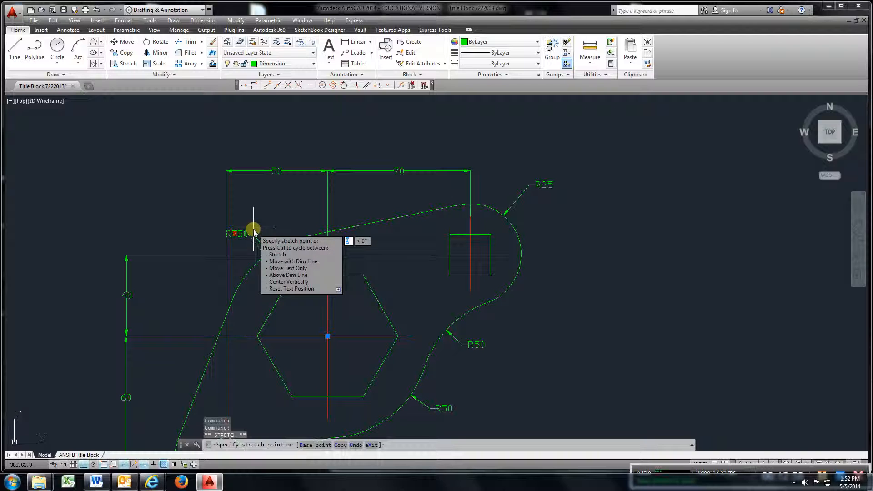
{"action": "left_click", "coordinate": [259, 215]}
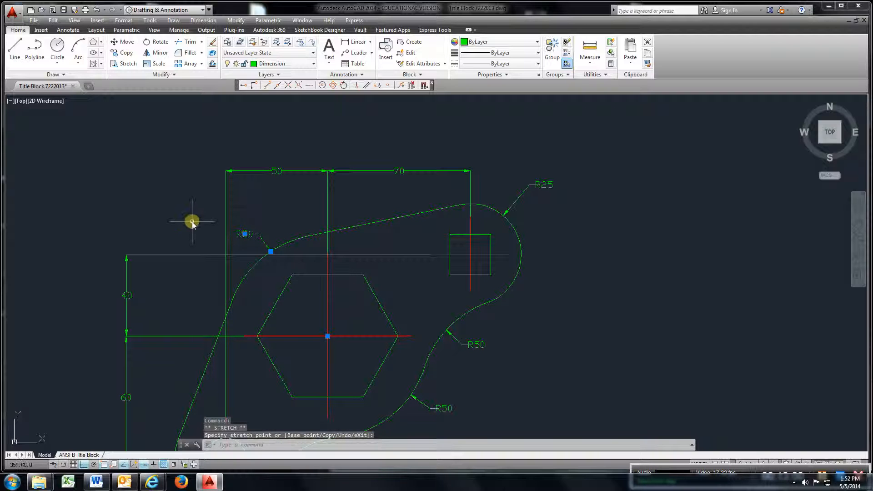
{"action": "key", "text": "Escape"}
{"action": "scroll", "coordinate": [236, 227], "scroll_direction": "down", "scroll_amount": 5}
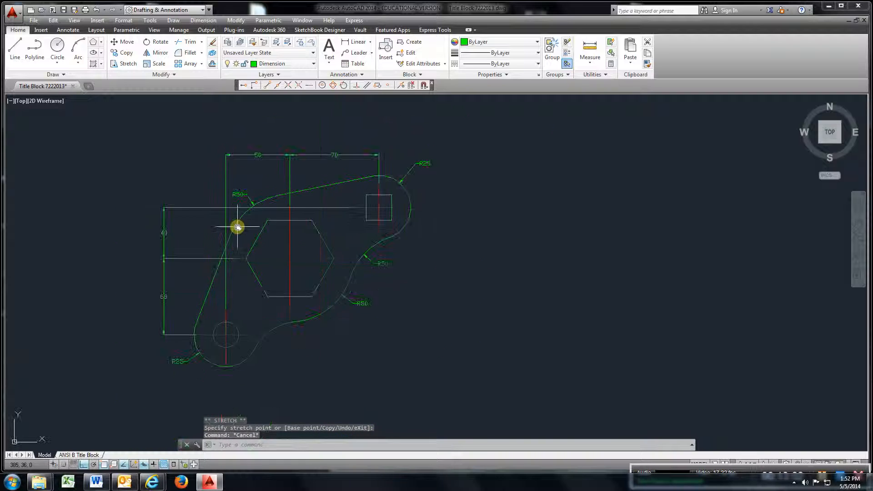
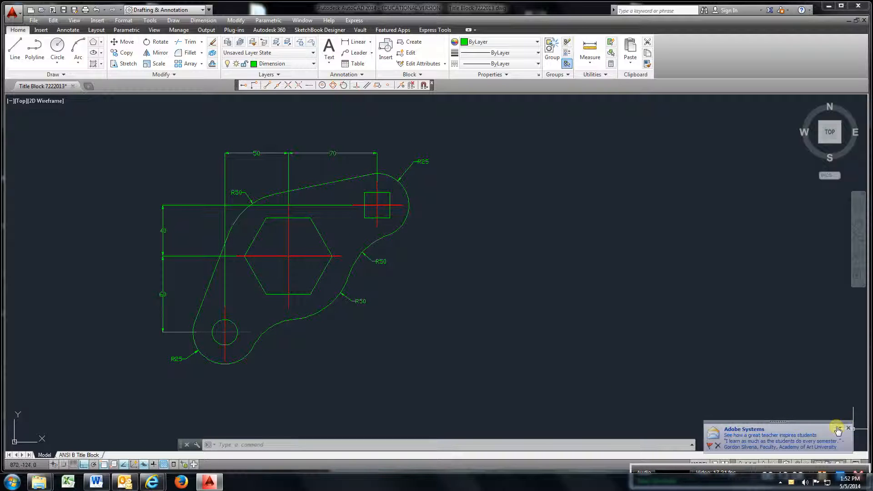
- Dismiss the notification pop-up and add a radius dimension to the small circle, placed outside the part at its lower right
{"action": "left_click", "coordinate": [847, 431]}
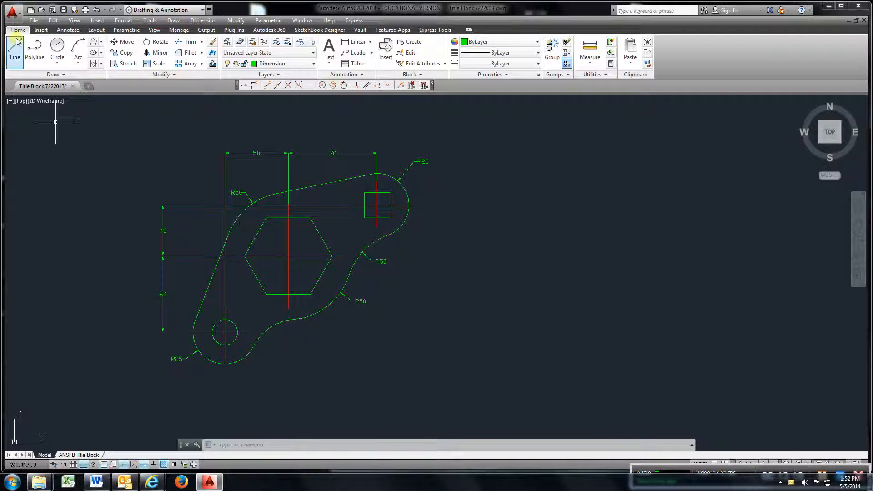
{"action": "left_click", "coordinate": [371, 42]}
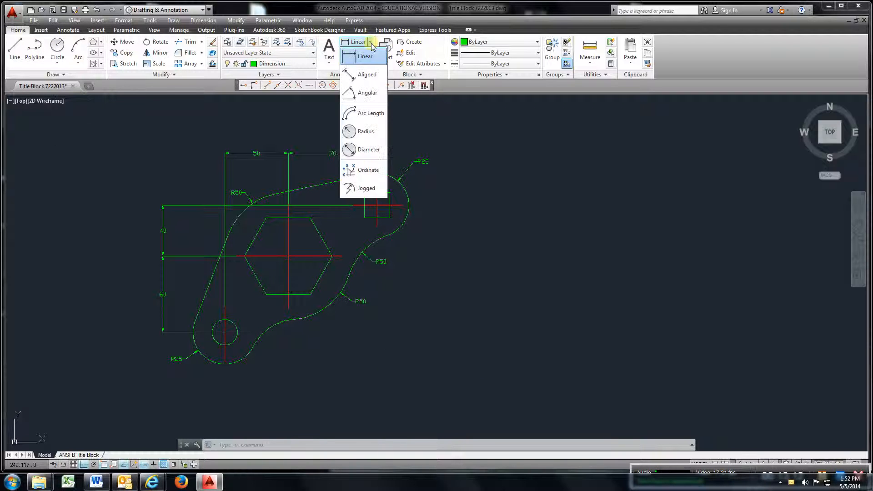
{"action": "left_click", "coordinate": [366, 132]}
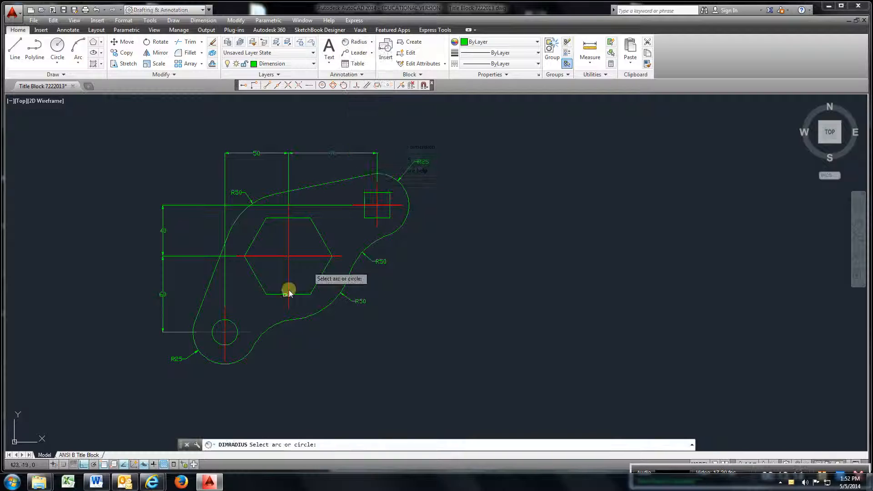
{"action": "left_click", "coordinate": [226, 344]}
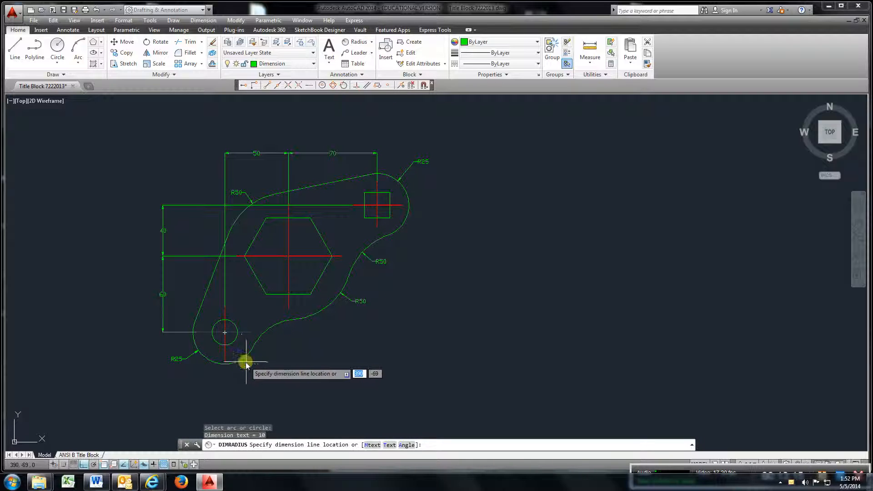
{"action": "left_click", "coordinate": [250, 364]}
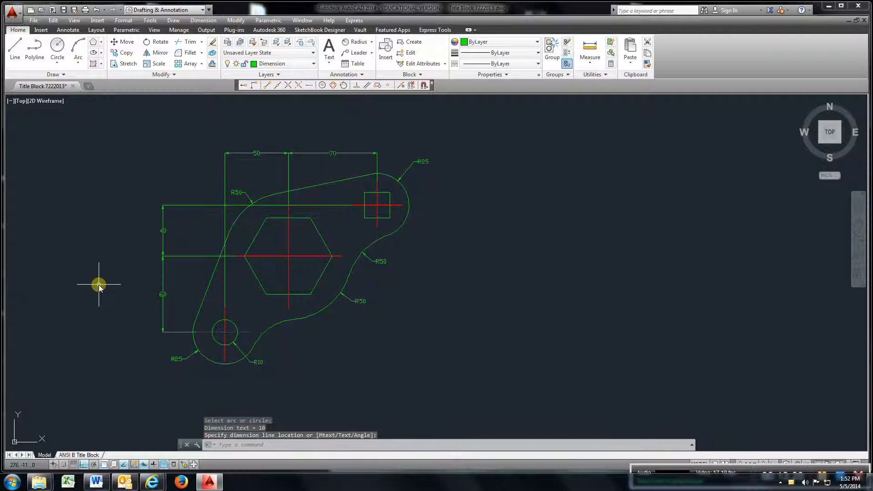
- Make Object the current layer
{"action": "middle_click_drag", "start_coordinate": [99, 285], "coordinate": [168, 312]}
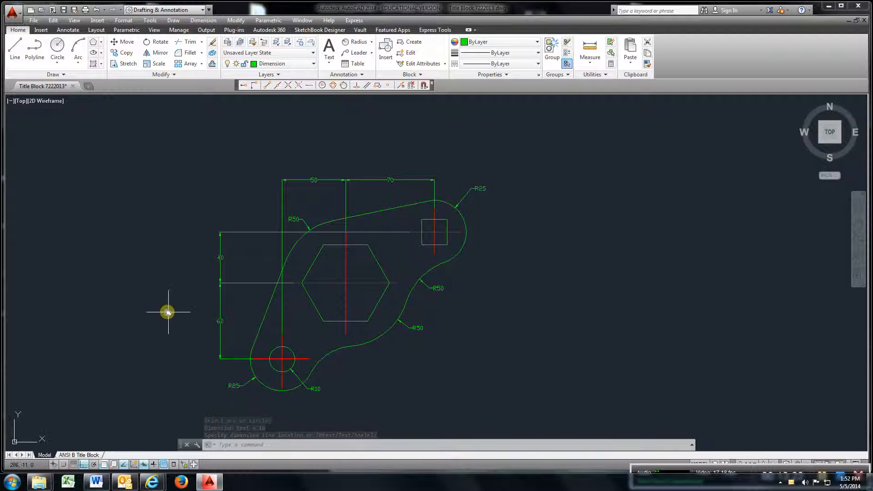
{"action": "scroll", "coordinate": [293, 275], "scroll_direction": "down", "scroll_amount": 2}
{"action": "middle_click_drag", "start_coordinate": [294, 275], "coordinate": [330, 305]}
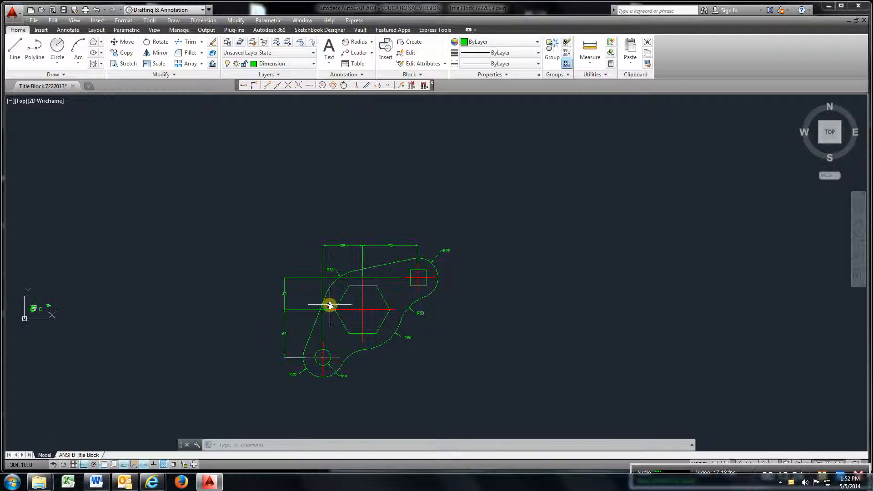
{"action": "left_click", "coordinate": [291, 64]}
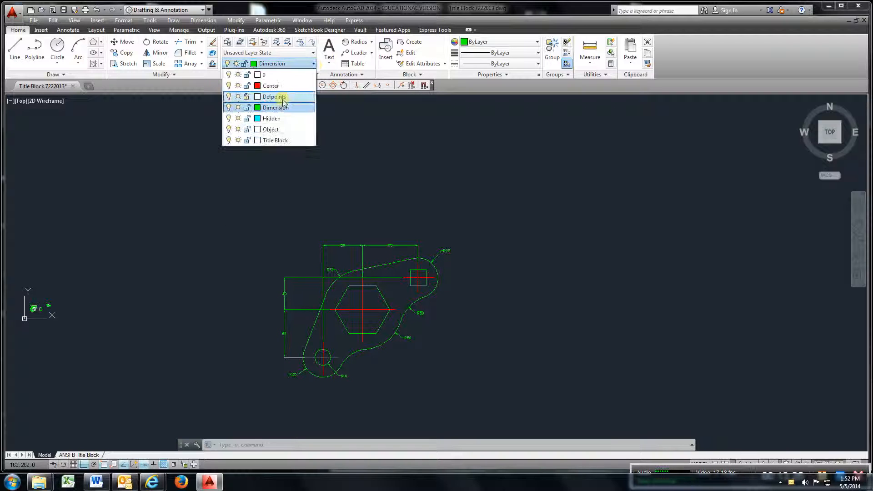
{"action": "left_click", "coordinate": [281, 129]}
- Draw a vertical line from the leftmost point of the lower-left R25 arc, extending up well above the part
{"action": "type", "text": "l"}
{"action": "key", "text": "Return"}
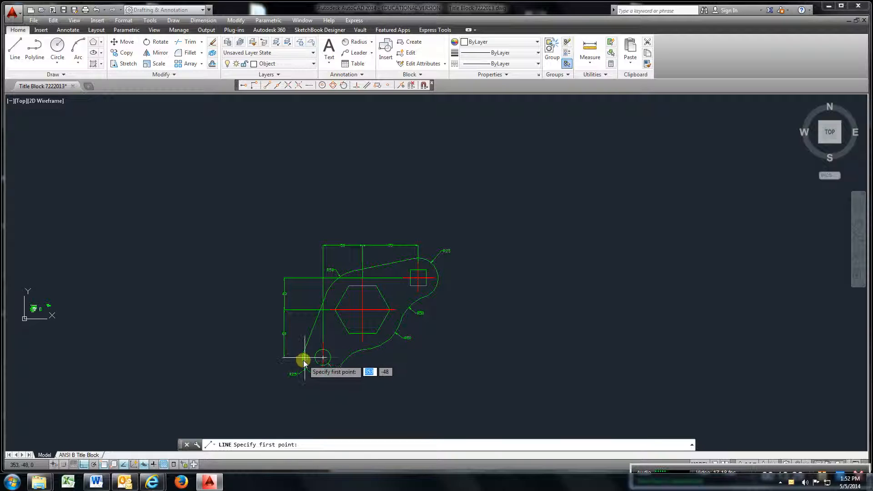
{"action": "scroll", "coordinate": [303, 362], "scroll_direction": "down", "scroll_amount": 3}
{"action": "scroll", "coordinate": [296, 358], "scroll_direction": "up", "scroll_amount": 3}
{"action": "mouse_move", "coordinate": [296, 358]}
{"action": "middle_mouse_down"}
{"action": "mouse_move", "coordinate": [405, 301]}
{"action": "mouse_move", "coordinate": [545, 261]}
{"action": "mouse_move", "coordinate": [314, 353]}
{"action": "mouse_move", "coordinate": [236, 433]}
{"action": "middle_mouse_up"}
{"action": "scroll", "coordinate": [388, 310], "scroll_direction": "up", "scroll_amount": 6}
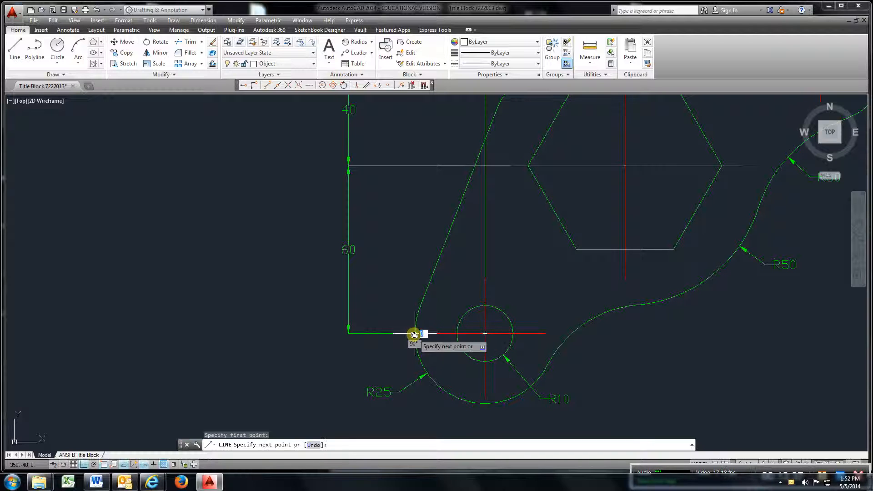
{"action": "scroll", "coordinate": [390, 244], "scroll_direction": "down", "scroll_amount": 6}
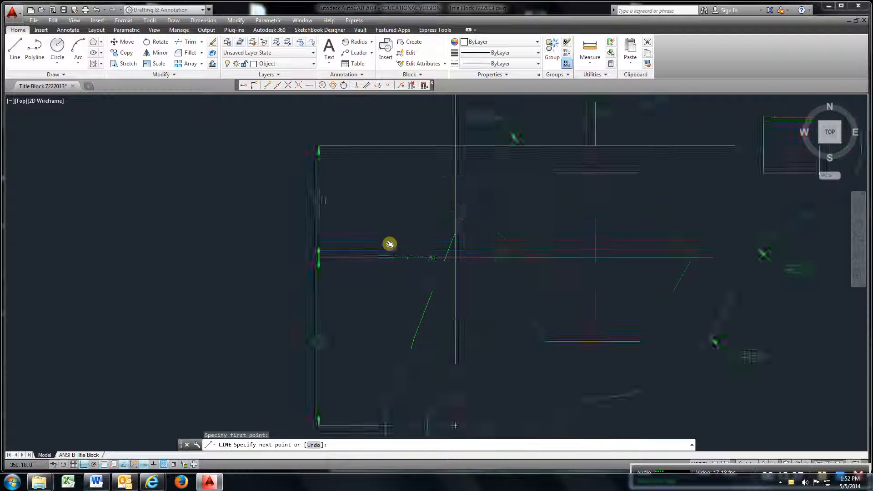
{"action": "left_click", "coordinate": [377, 140]}
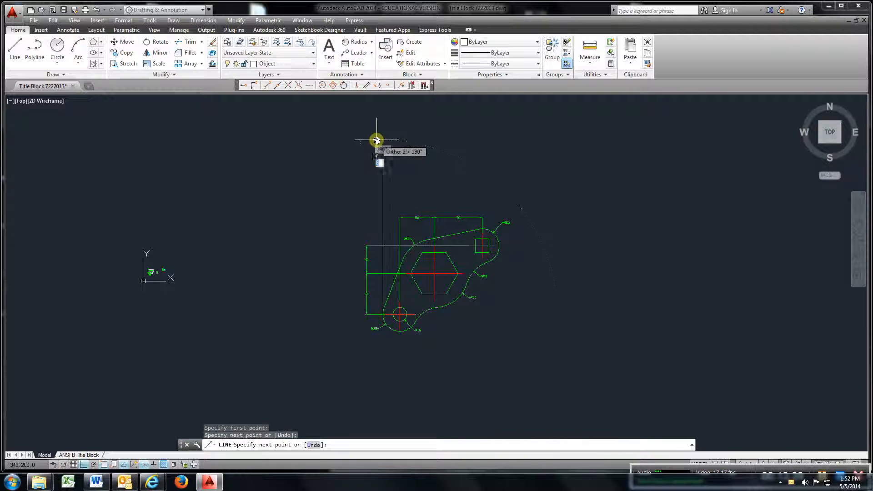
- Draw a second vertical line from the rightmost point of the upper-right R25 arc, extending up above the part
{"action": "left_click", "coordinate": [15, 46]}
{"action": "left_click", "coordinate": [499, 247]}
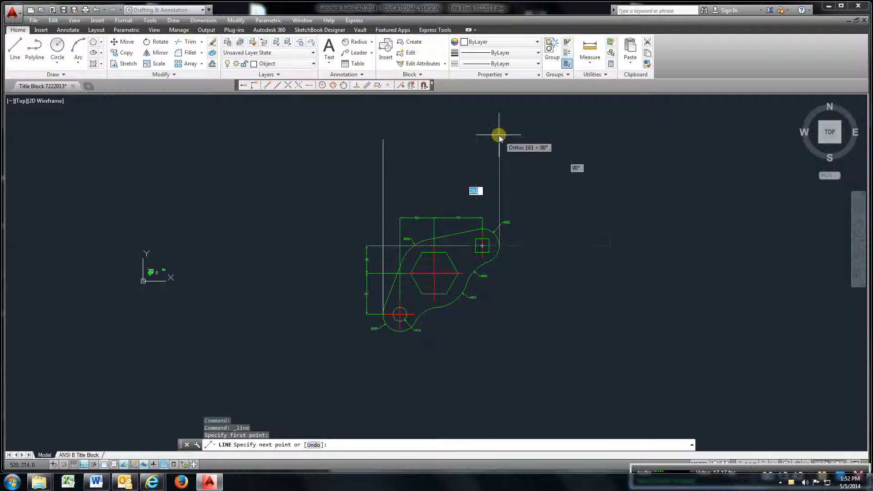
{"action": "left_click", "coordinate": [496, 144]}
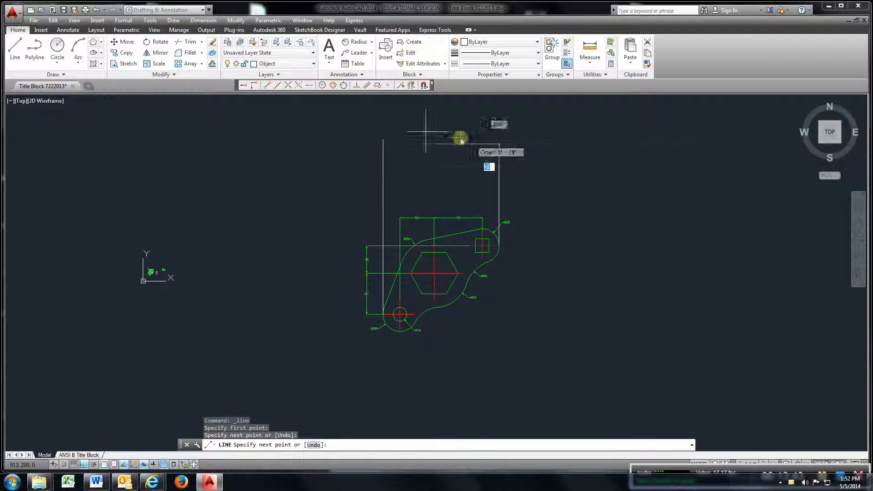
- Draw a long horizontal line above the part, crossing and overhanging both vertical projection lines
{"action": "left_click", "coordinate": [19, 49]}
{"action": "left_click", "coordinate": [313, 182]}
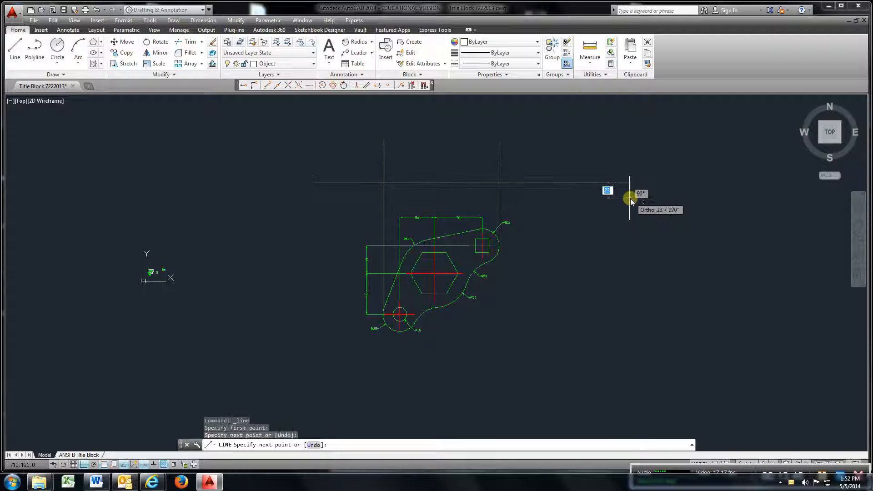
{"action": "left_click", "coordinate": [630, 201]}
- Offset the horizontal line 10 units upward to form the plate thickness of the upper view
{"action": "left_click", "coordinate": [213, 63]}
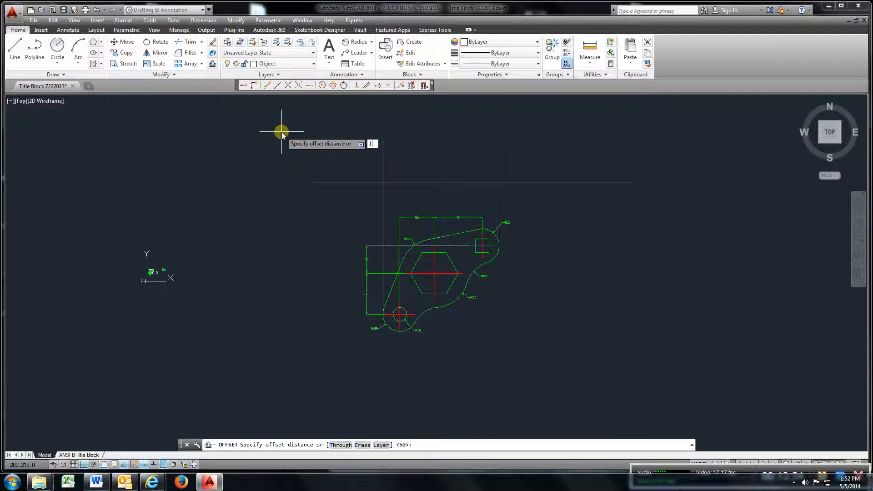
{"action": "key", "text": "Return"}
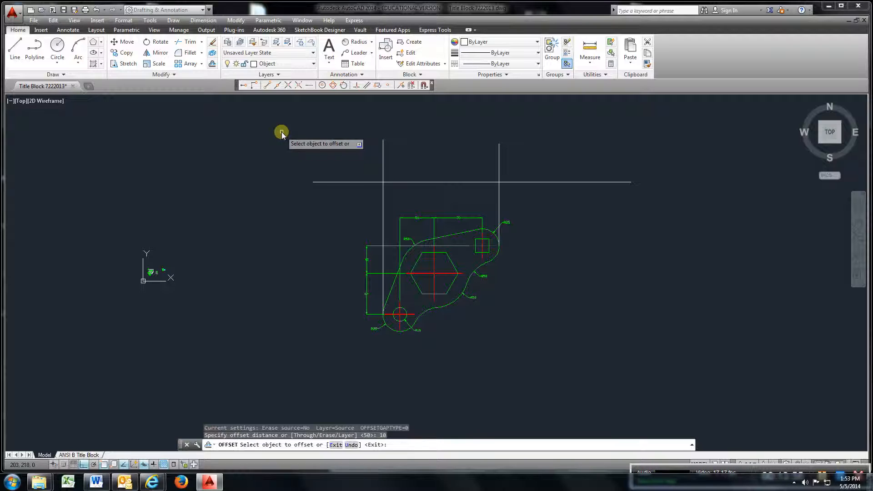
{"action": "left_click", "coordinate": [359, 182]}
{"action": "left_click", "coordinate": [442, 201]}
{"action": "middle_click_drag", "start_coordinate": [442, 201], "coordinate": [410, 218]}
{"action": "scroll", "coordinate": [400, 227], "scroll_direction": "down", "scroll_amount": 2}
{"action": "scroll", "coordinate": [399, 236], "scroll_direction": "up", "scroll_amount": 6}
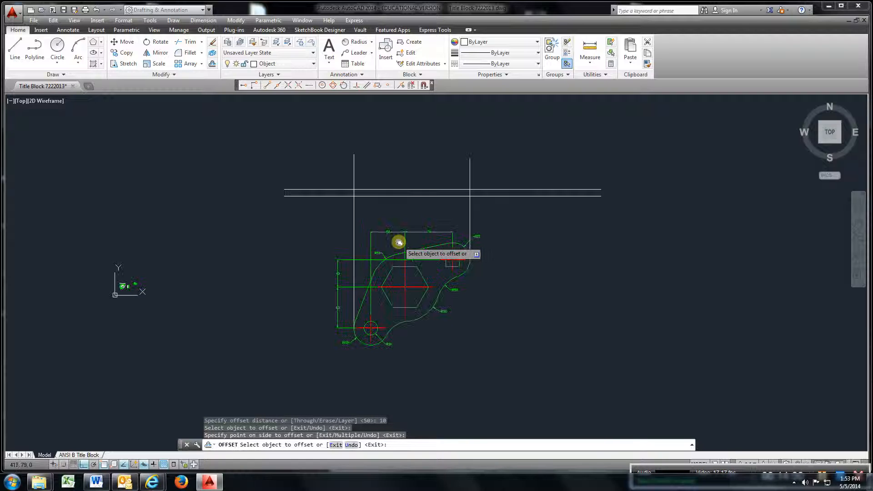
{"action": "scroll", "coordinate": [399, 242], "scroll_direction": "down", "scroll_amount": 4}
{"action": "scroll", "coordinate": [399, 242], "scroll_direction": "up", "scroll_amount": 2}
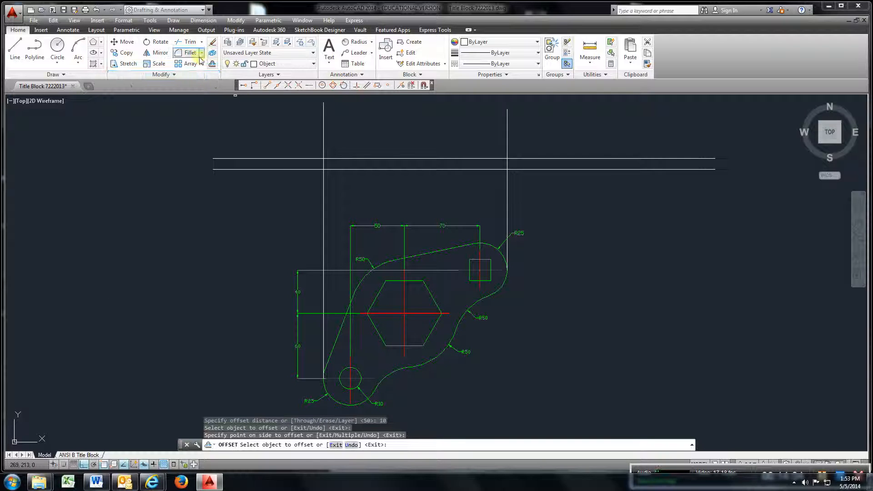
- Trim both vertical lines above and below the two horizontal lines, keeping only the short segments between them
{"action": "left_click", "coordinate": [194, 42]}
{"action": "left_click", "coordinate": [433, 141]}
{"action": "left_click", "coordinate": [378, 173]}
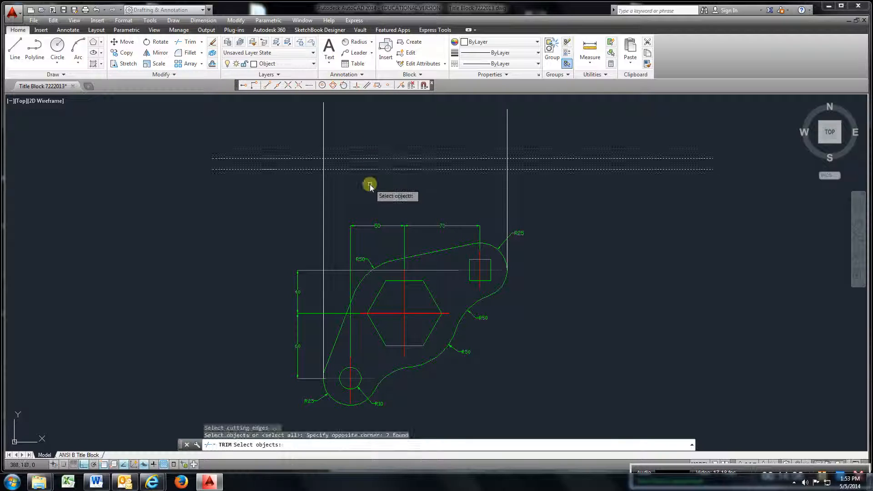
{"action": "key", "text": "Return"}
{"action": "left_click", "coordinate": [366, 185]}
{"action": "left_click", "coordinate": [294, 211]}
{"action": "left_click", "coordinate": [367, 121]}
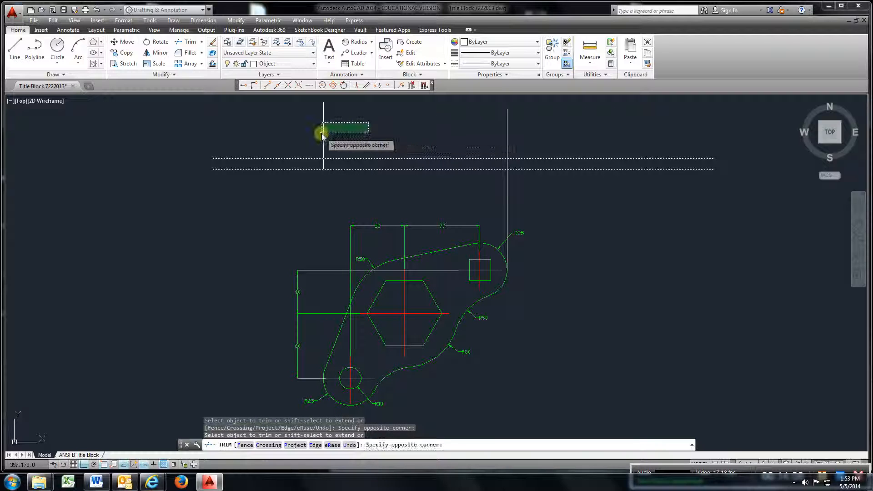
{"action": "left_click", "coordinate": [317, 133]}
{"action": "left_click", "coordinate": [536, 126]}
{"action": "left_click", "coordinate": [482, 138]}
{"action": "left_click", "coordinate": [543, 187]}
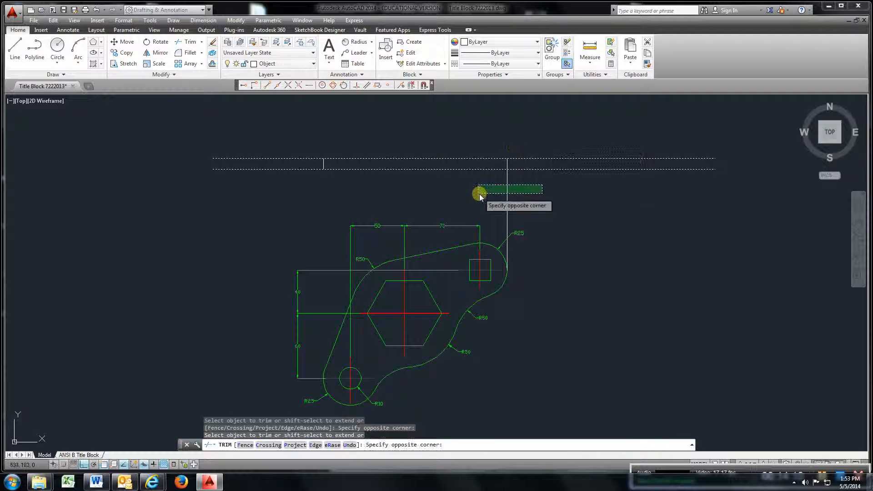
{"action": "left_click", "coordinate": [477, 196]}
- Trim the overhanging ends of both horizontal lines at the short vertical segments to leave a closed rectangle
{"action": "left_click", "coordinate": [191, 46]}
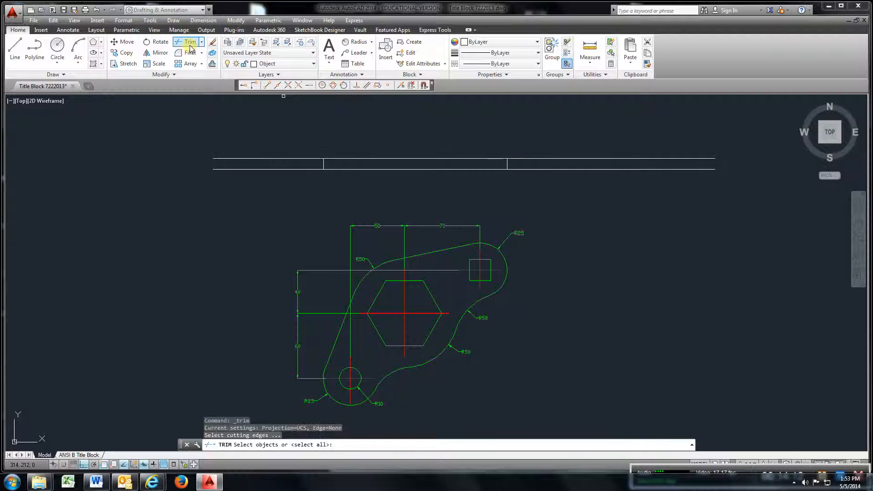
{"action": "left_click", "coordinate": [325, 166]}
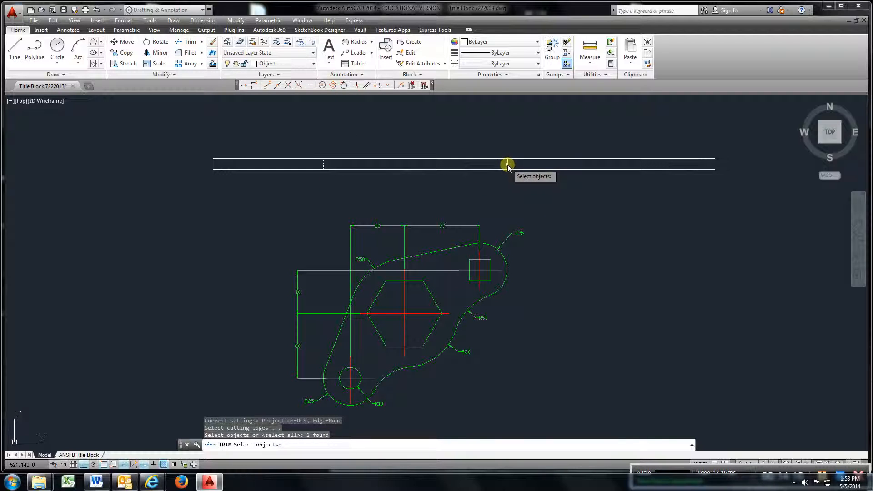
{"action": "key", "text": "Return"}
{"action": "left_click", "coordinate": [584, 133]}
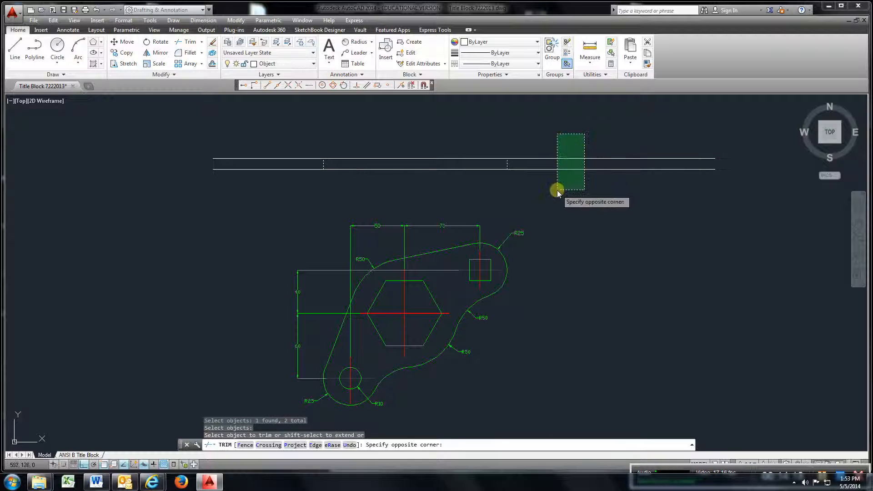
{"action": "left_click", "coordinate": [558, 190]}
{"action": "left_click", "coordinate": [271, 137]}
{"action": "left_click", "coordinate": [217, 179]}
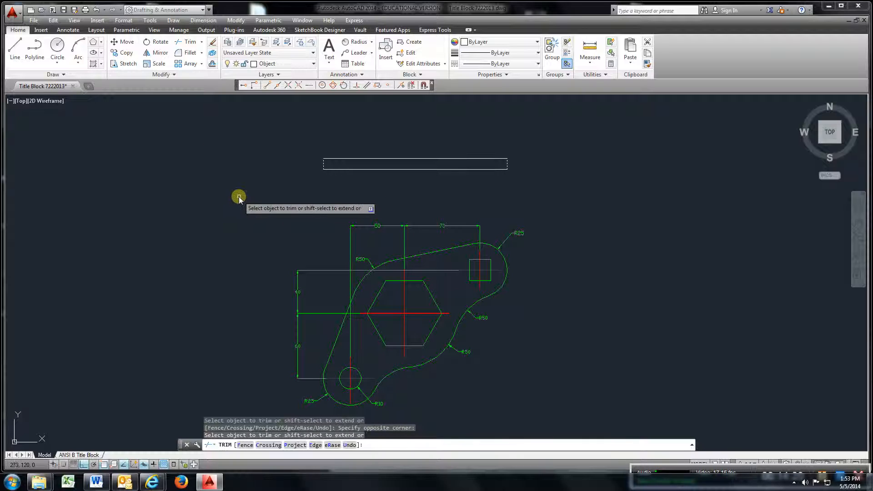
{"action": "key", "text": "Escape"}
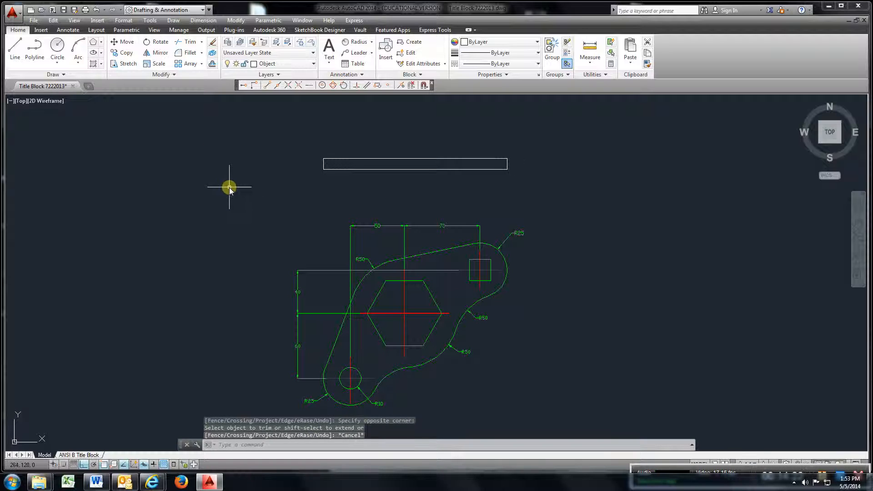
- Make Hidden the current layer and draw vertical lines from the small circle's left and right edges up past the rectangle
{"action": "left_click", "coordinate": [314, 63]}
{"action": "left_click", "coordinate": [291, 119]}
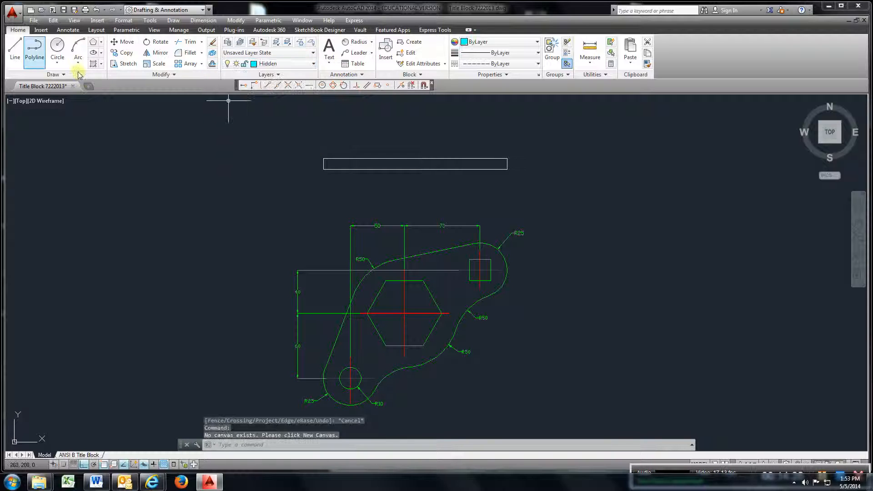
{"action": "left_click", "coordinate": [15, 48]}
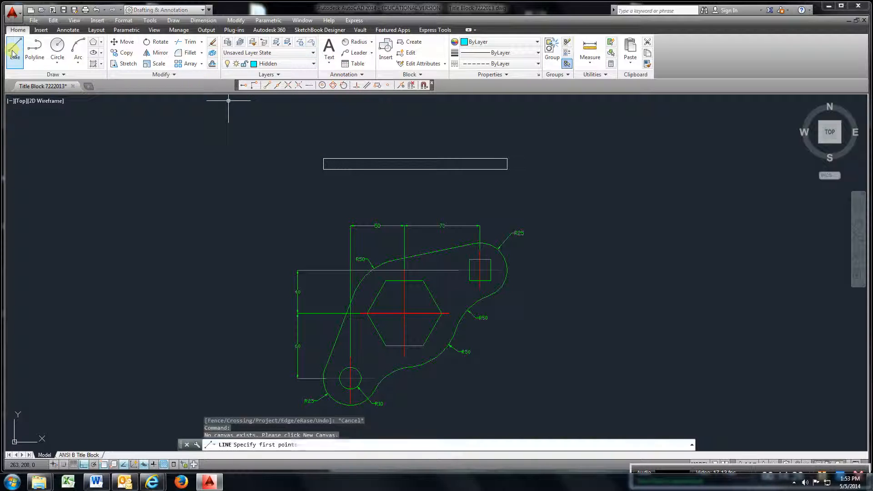
{"action": "left_click", "coordinate": [339, 382]}
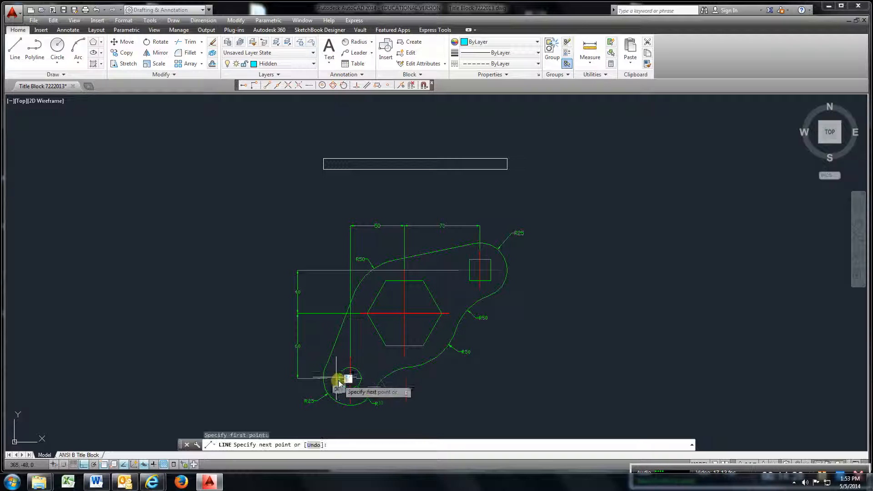
{"action": "left_click", "coordinate": [14, 50]}
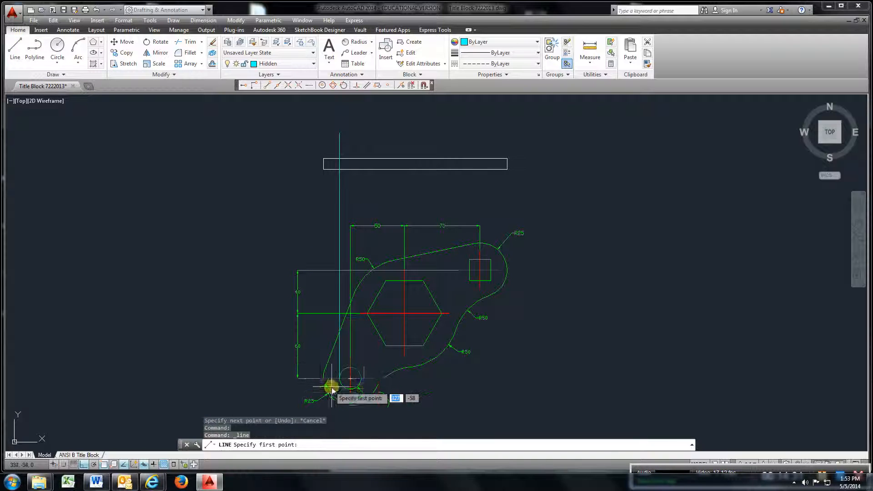
{"action": "left_click", "coordinate": [361, 381]}
{"action": "left_click", "coordinate": [362, 111]}
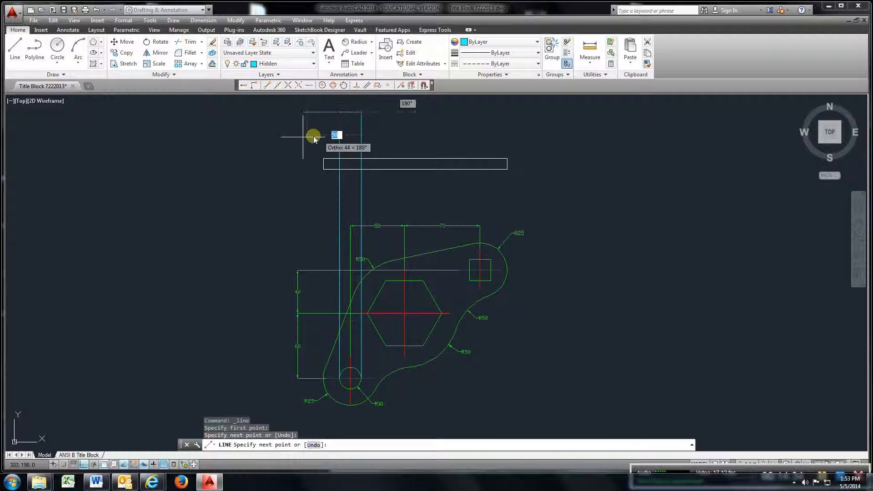
- Draw vertical hidden lines from the hexagon's left and upper-left vertices up past the rectangle
{"action": "left_click", "coordinate": [17, 56]}
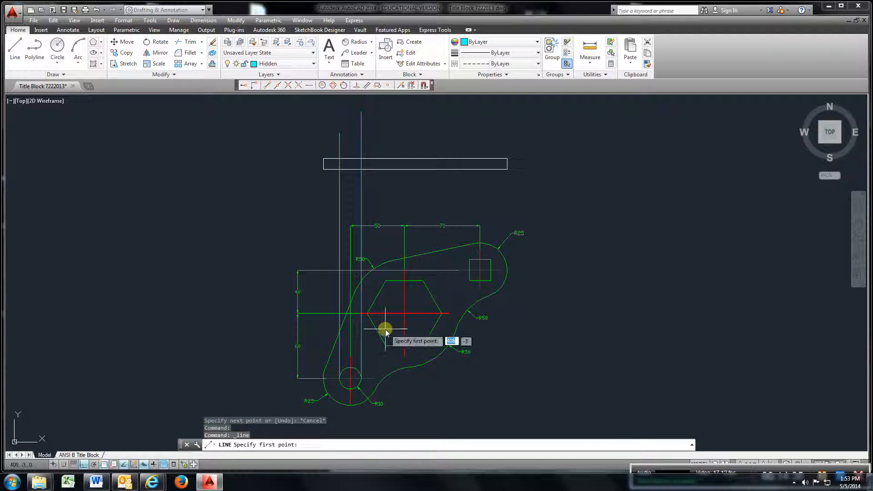
{"action": "scroll", "coordinate": [371, 317], "scroll_direction": "up", "scroll_amount": 5}
{"action": "left_click", "coordinate": [363, 311]}
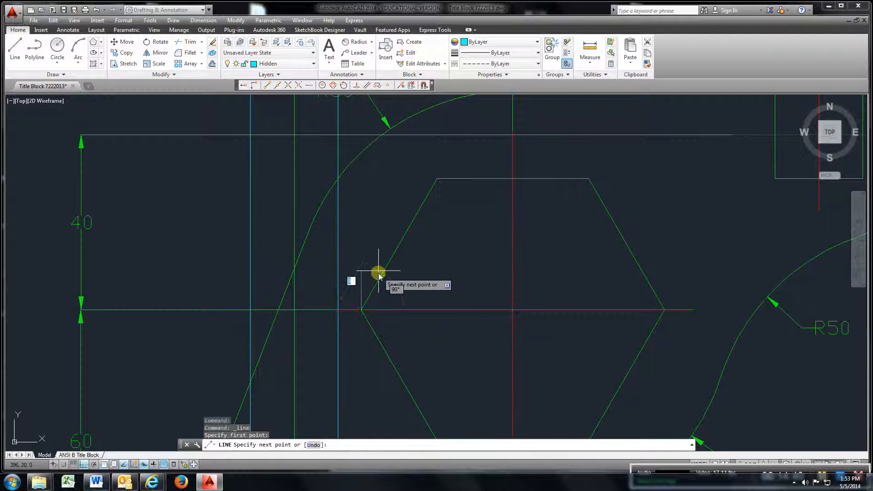
{"action": "scroll", "coordinate": [376, 273], "scroll_direction": "down", "scroll_amount": 5}
{"action": "left_click", "coordinate": [388, 109]}
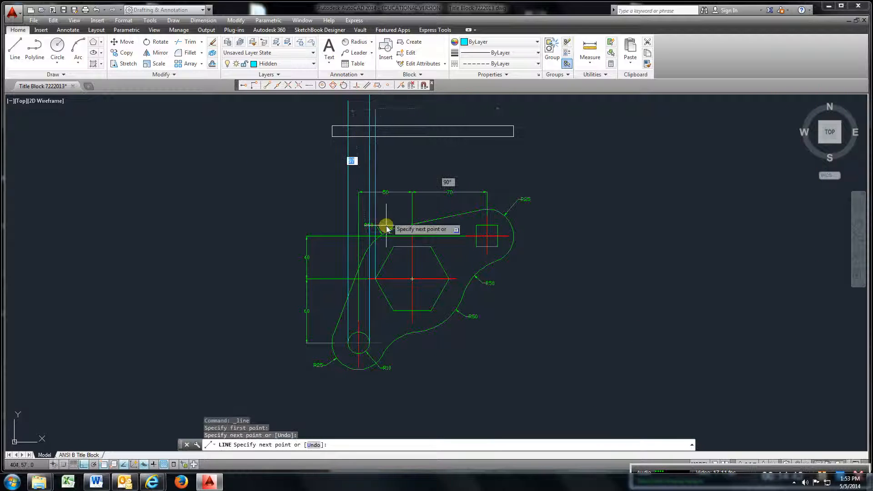
{"action": "left_click", "coordinate": [20, 49]}
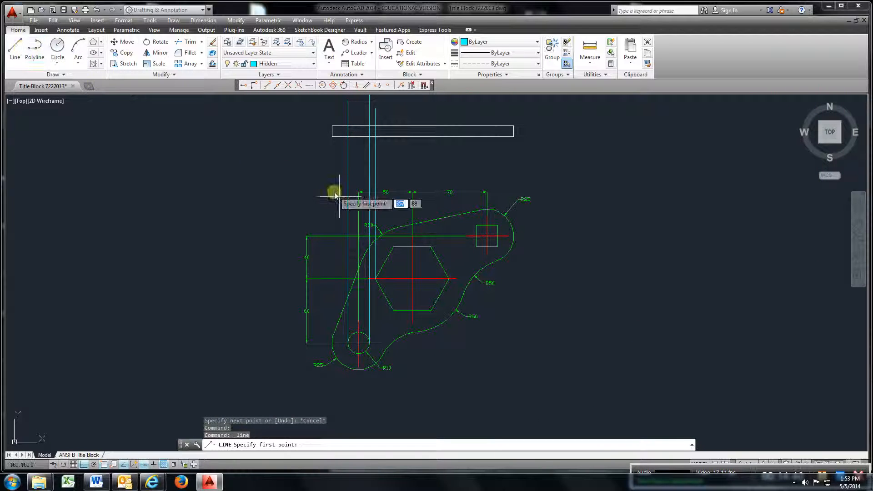
{"action": "left_click", "coordinate": [393, 247]}
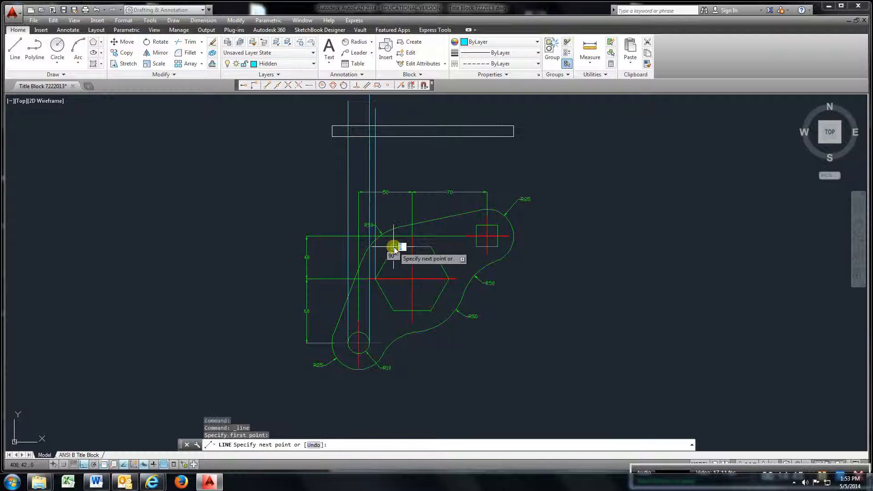
{"action": "left_click", "coordinate": [394, 105]}
- Draw vertical hidden lines from the hexagon's upper-right and right vertices up past the rectangle
{"action": "left_click", "coordinate": [15, 54]}
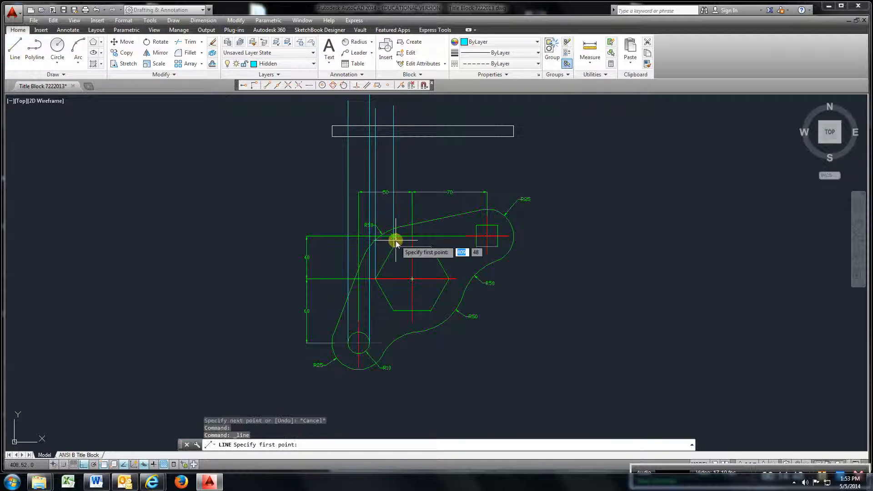
{"action": "left_click", "coordinate": [429, 247]}
{"action": "left_click", "coordinate": [430, 113]}
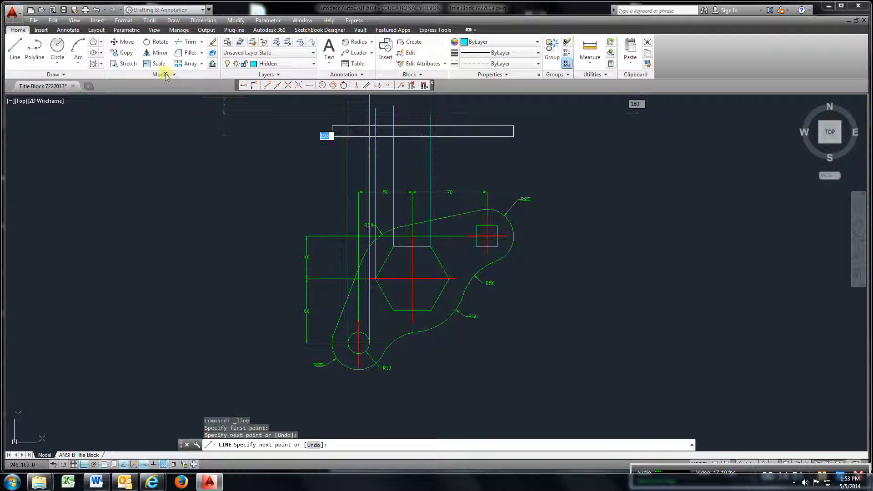
{"action": "left_click", "coordinate": [19, 51]}
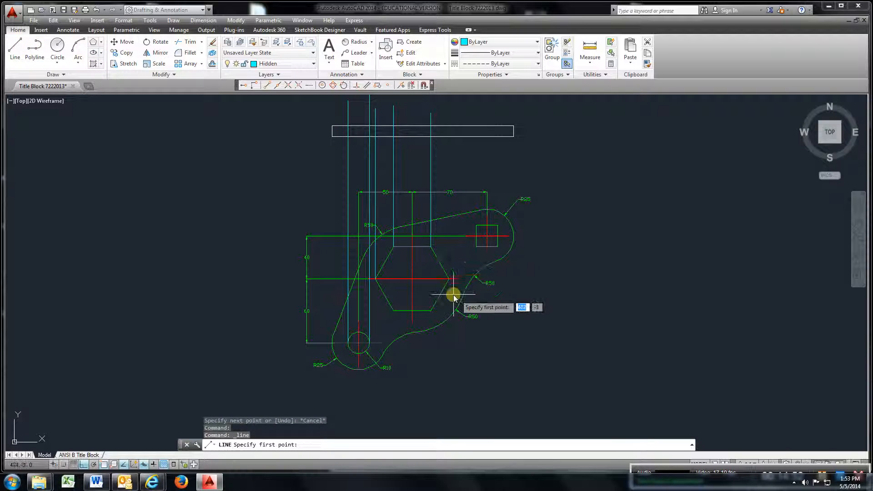
{"action": "left_click", "coordinate": [449, 279]}
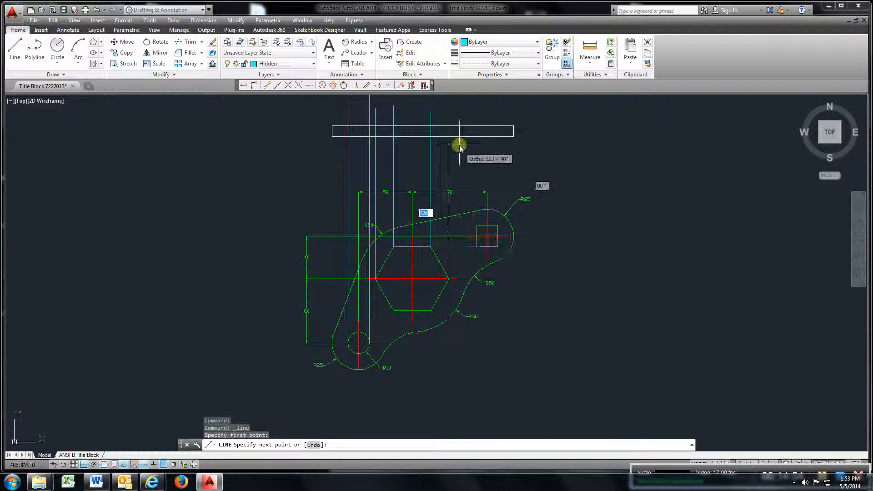
- Draw vertical hidden lines from the square's upper-left and upper-right corners up past the rectangle
{"action": "left_click", "coordinate": [14, 49]}
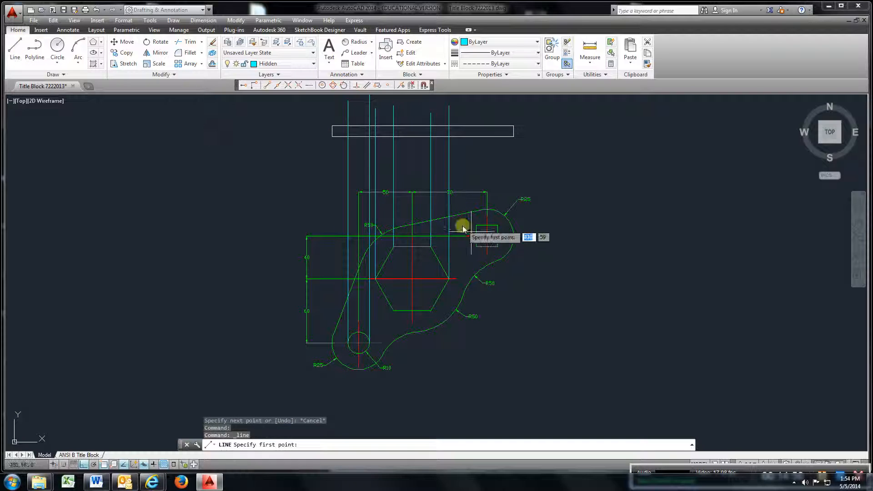
{"action": "left_click", "coordinate": [476, 227]}
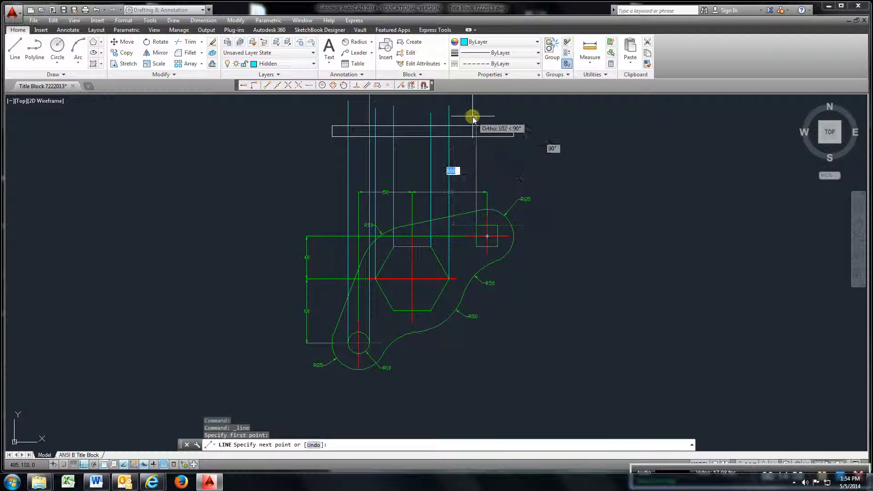
{"action": "left_click", "coordinate": [10, 48]}
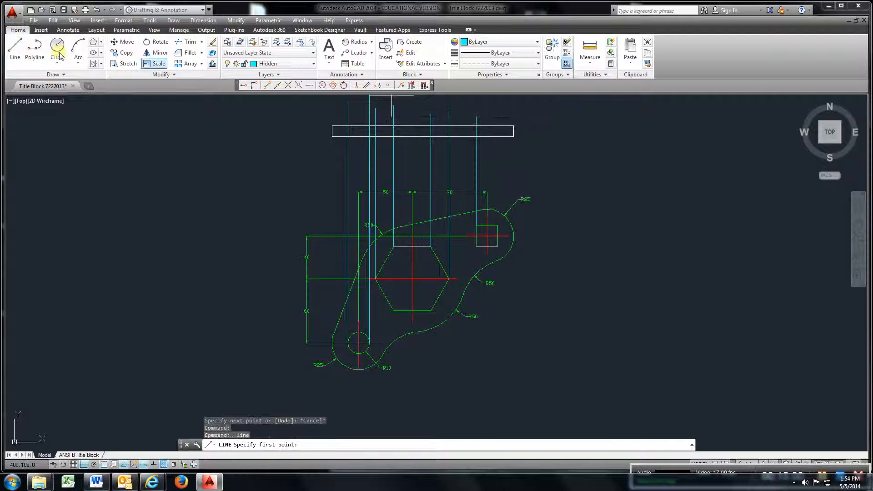
{"action": "left_click", "coordinate": [497, 226]}
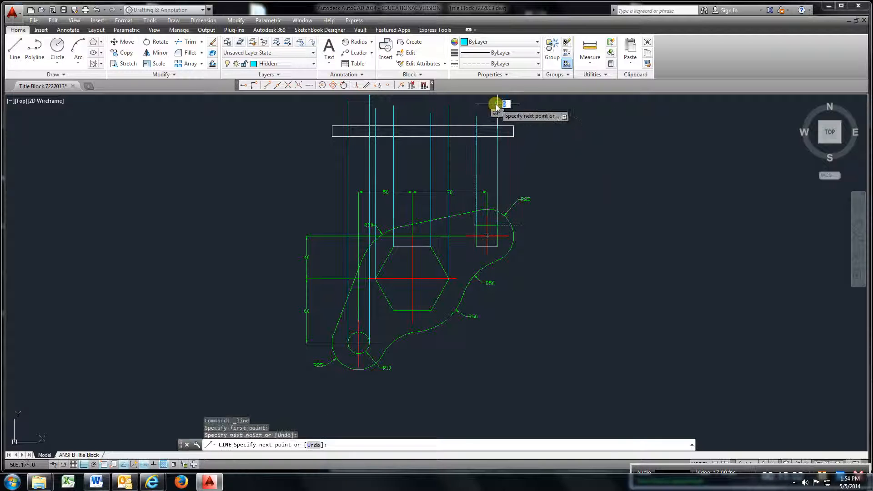
- Trim all the projected hidden lines above and below the rectangle, using its two long horizontal edges as cutting edges
{"action": "left_click", "coordinate": [190, 43]}
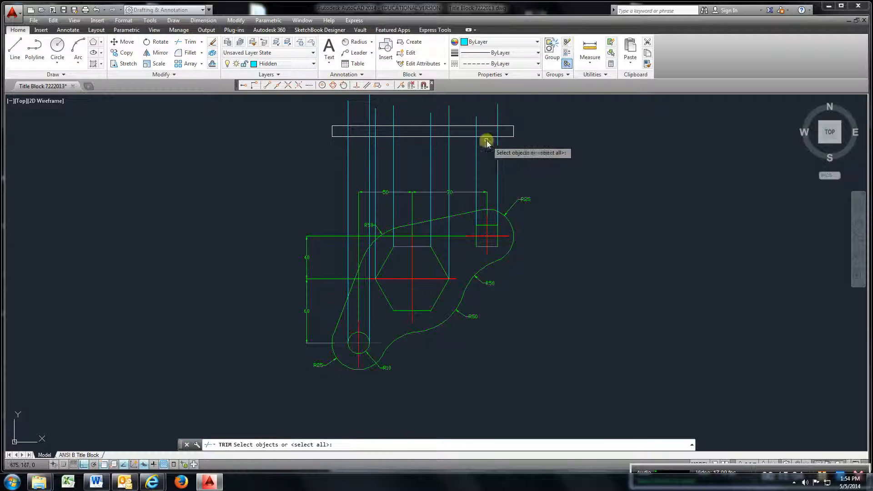
{"action": "left_click", "coordinate": [470, 130]}
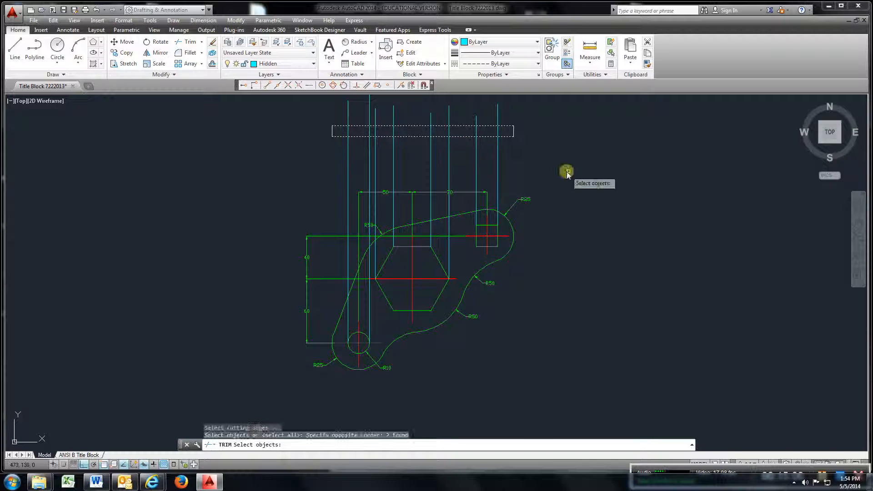
{"action": "key", "text": "Return"}
{"action": "left_click", "coordinate": [518, 156]}
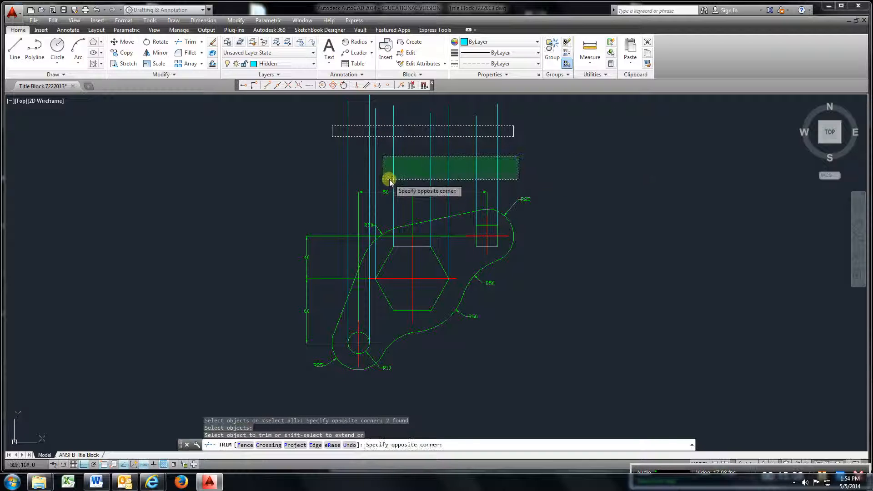
{"action": "left_click", "coordinate": [287, 180]}
{"action": "left_click", "coordinate": [514, 107]}
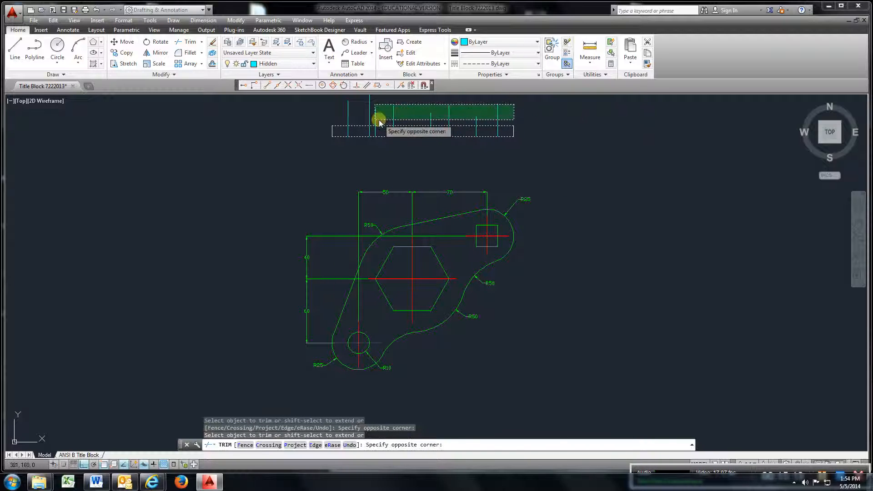
{"action": "left_click", "coordinate": [346, 117]}
{"action": "right_click", "coordinate": [370, 159]}
{"action": "left_click", "coordinate": [394, 164]}
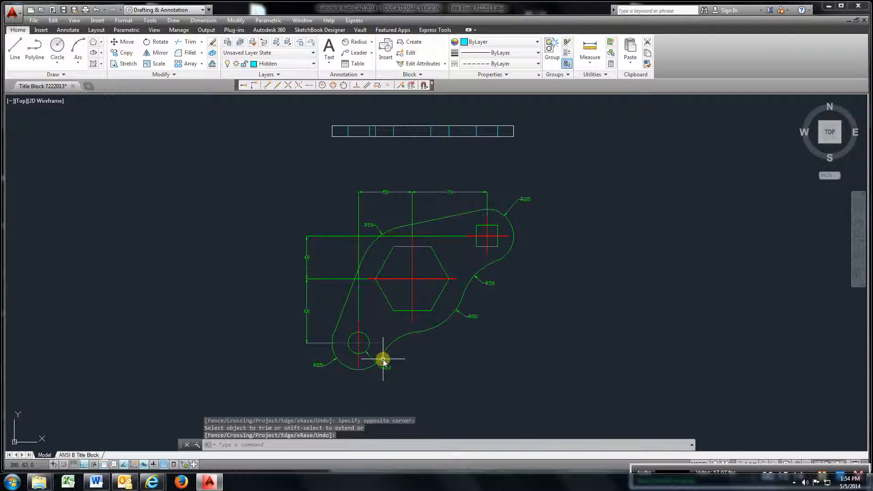
- Make Center the current layer and draw a vertical line from above the small circle up past the rectangle
{"action": "left_click", "coordinate": [313, 63]}
{"action": "left_click", "coordinate": [293, 86]}
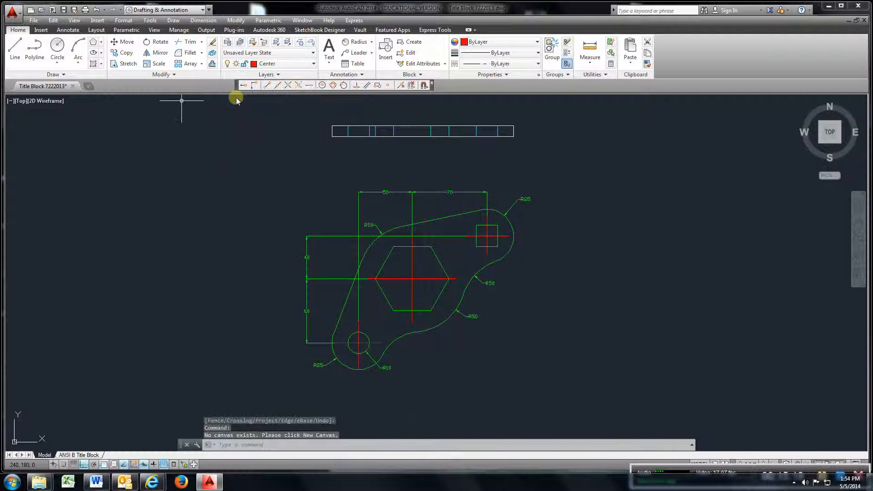
{"action": "left_click", "coordinate": [15, 50]}
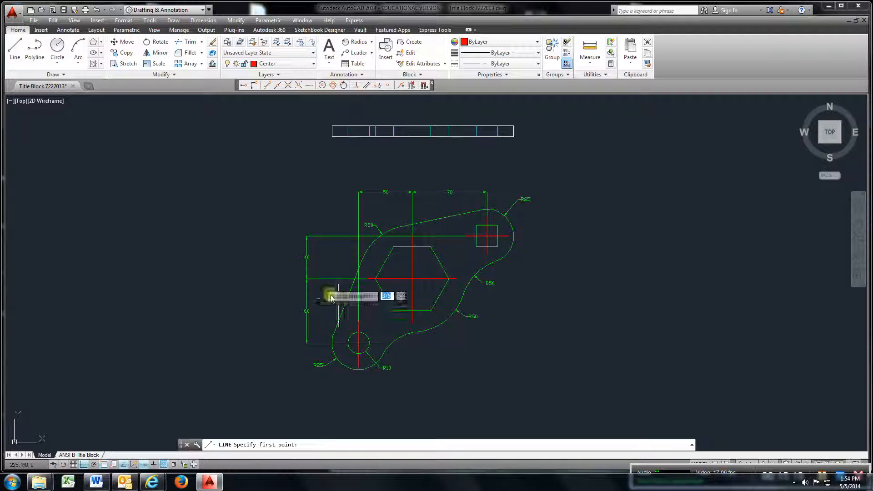
{"action": "left_click", "coordinate": [359, 325]}
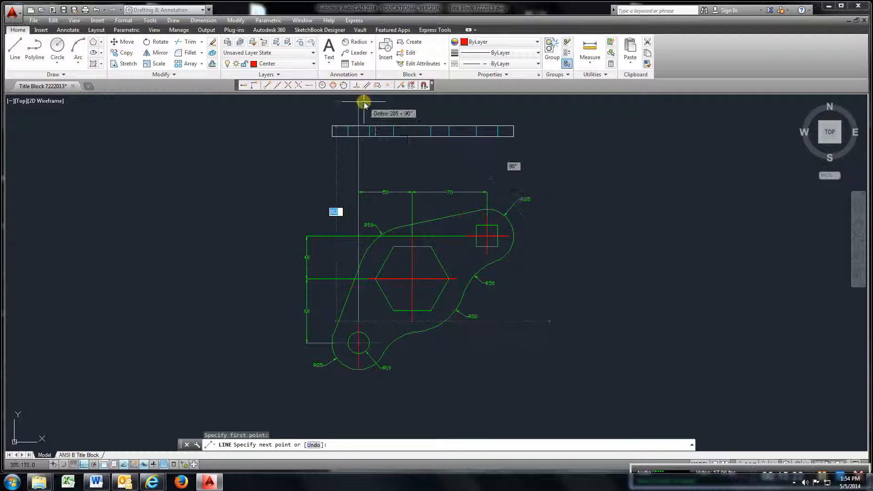
{"action": "key", "text": "Escape"}
- Offset the rectangle's lower edge downward and its upper edge upward by 10
{"action": "middle_click_drag", "start_coordinate": [376, 118], "coordinate": [389, 193]}
{"action": "scroll", "coordinate": [389, 193], "scroll_direction": "up", "scroll_amount": 5}
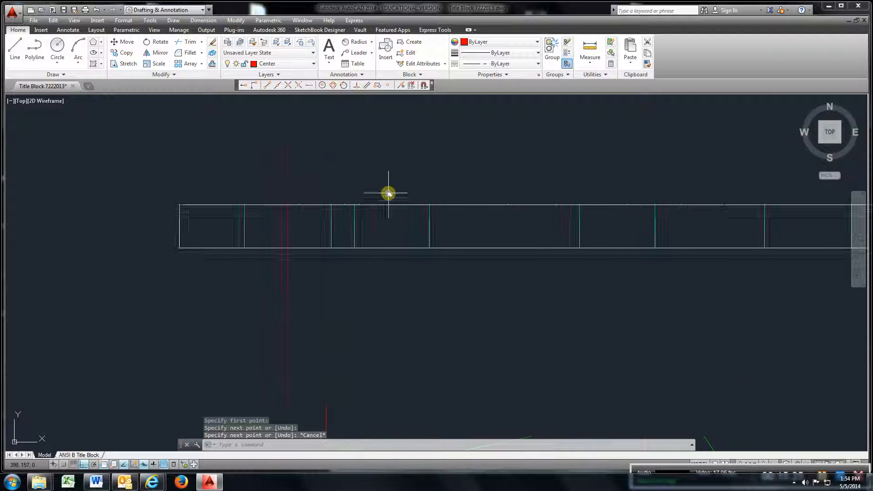
{"action": "left_click", "coordinate": [212, 64]}
{"action": "key", "text": "Return"}
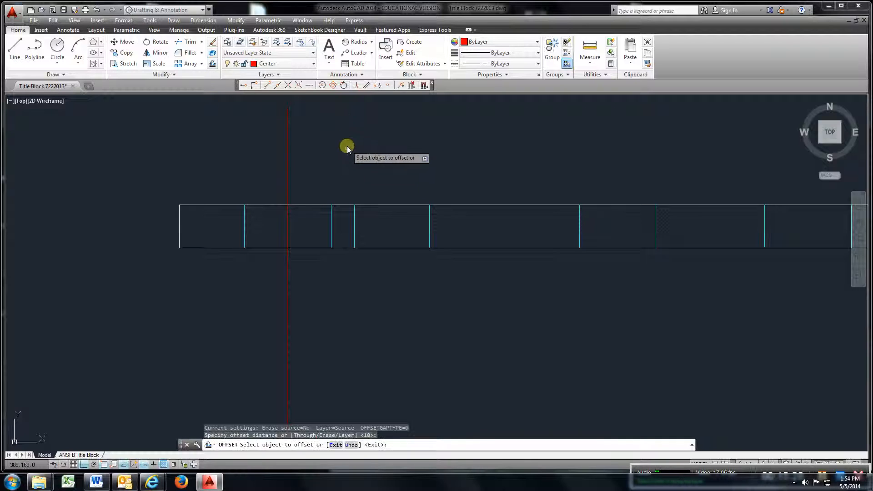
{"action": "left_click", "coordinate": [312, 247]}
{"action": "left_click", "coordinate": [317, 283]}
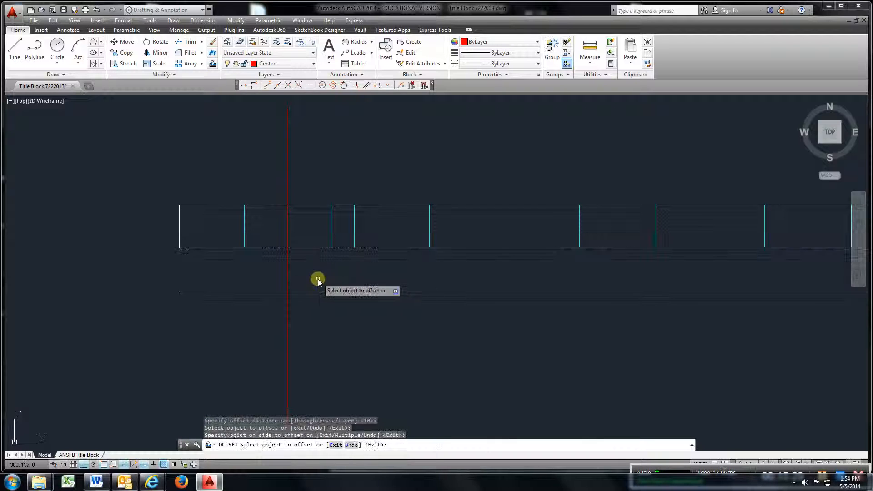
{"action": "left_click", "coordinate": [318, 205]}
{"action": "left_click", "coordinate": [321, 160]}
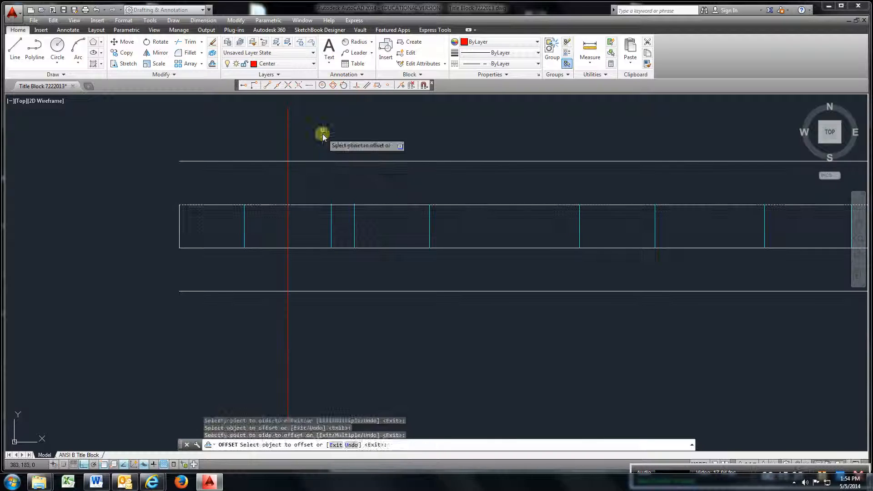
- Trim both ends of the circle's projected center line at the two offset lines
{"action": "left_click", "coordinate": [190, 42]}
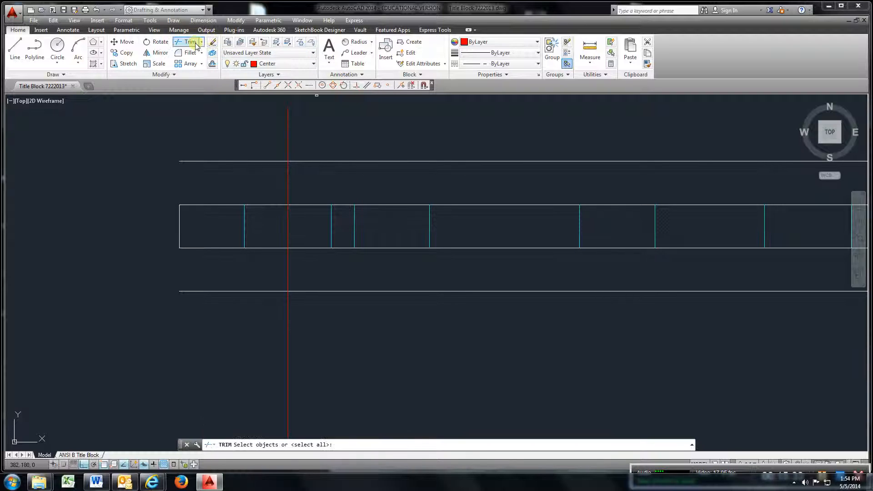
{"action": "left_click", "coordinate": [230, 148]}
{"action": "left_click", "coordinate": [210, 178]}
{"action": "left_click", "coordinate": [244, 282]}
{"action": "left_click", "coordinate": [199, 302]}
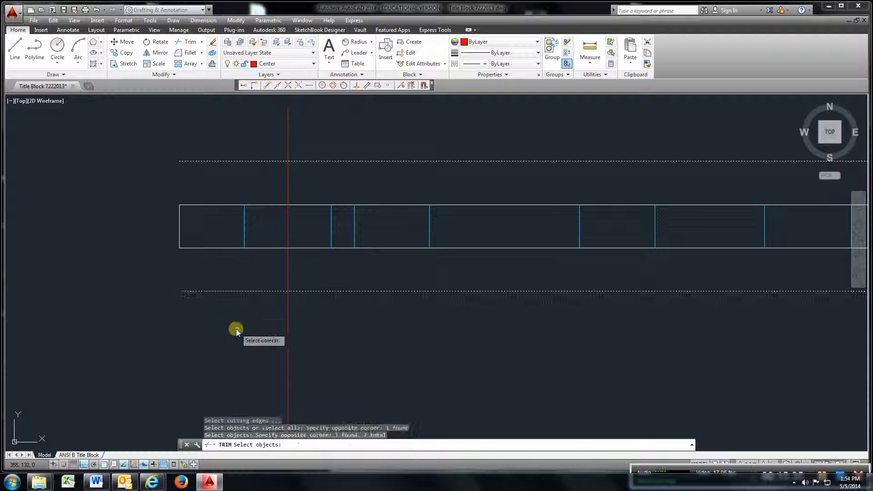
{"action": "key", "text": "Return"}
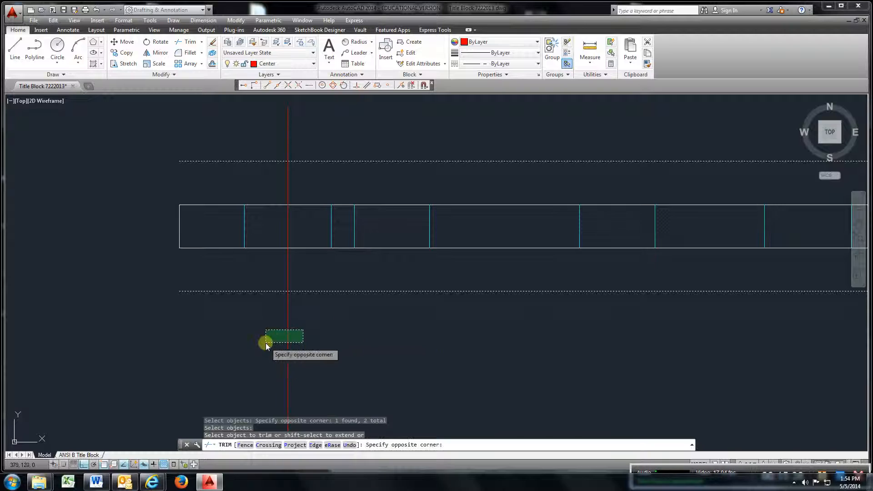
{"action": "left_click", "coordinate": [266, 343]}
{"action": "left_click", "coordinate": [307, 111]}
{"action": "left_click", "coordinate": [253, 117]}
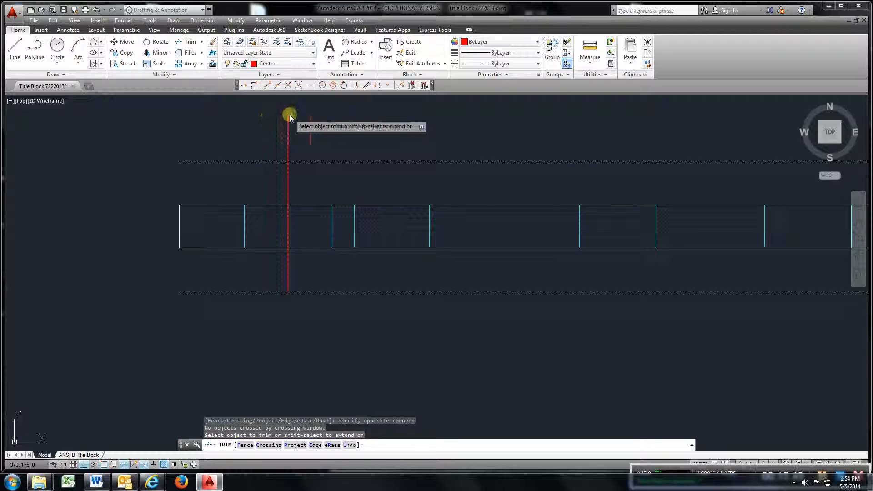
{"action": "left_click", "coordinate": [300, 126]}
{"action": "left_click", "coordinate": [280, 142]}
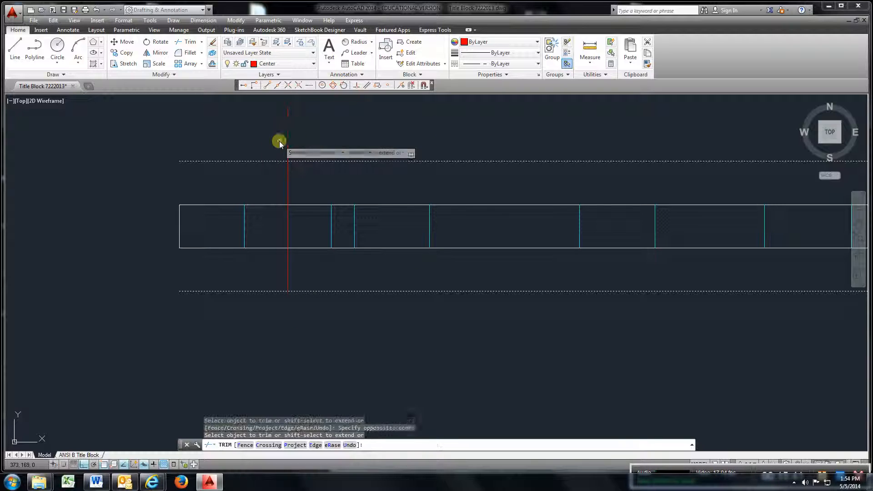
- Erase the two offset lines above and below the rectangle
{"action": "left_click", "coordinate": [212, 42]}
{"action": "left_click", "coordinate": [217, 139]}
{"action": "left_click", "coordinate": [182, 165]}
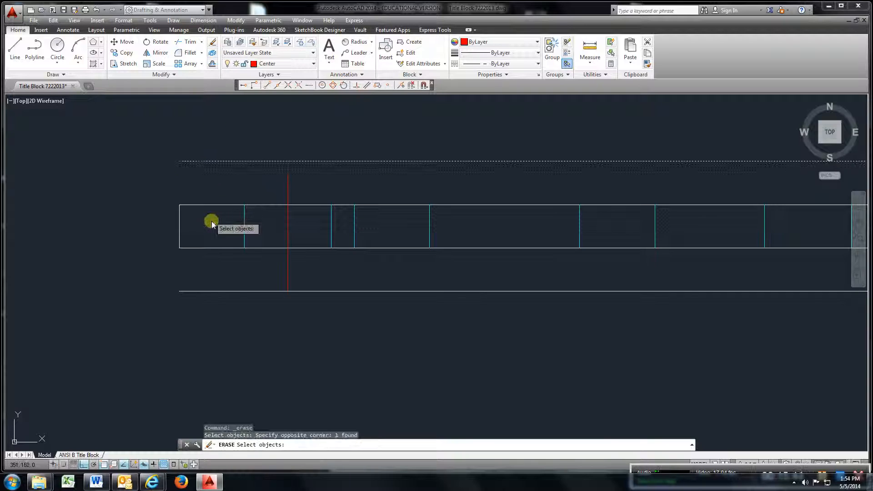
{"action": "left_click", "coordinate": [235, 280]}
{"action": "left_click", "coordinate": [146, 318]}
{"action": "key", "text": "Return"}
- Draw vertical center lines from the hexagon's and the square's center marks up past the rectangle
{"action": "scroll", "coordinate": [282, 307], "scroll_direction": "down", "scroll_amount": 4}
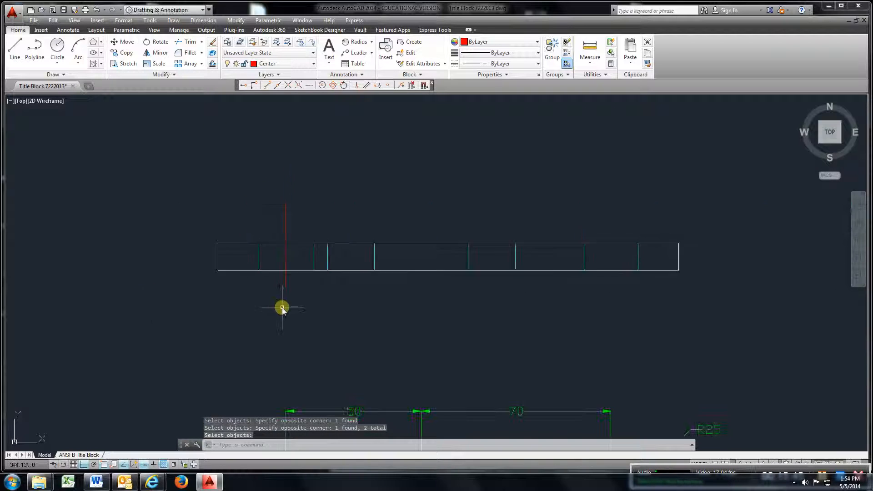
{"action": "scroll", "coordinate": [291, 295], "scroll_direction": "down", "scroll_amount": 2}
{"action": "middle_click_drag", "start_coordinate": [299, 283], "coordinate": [304, 191]}
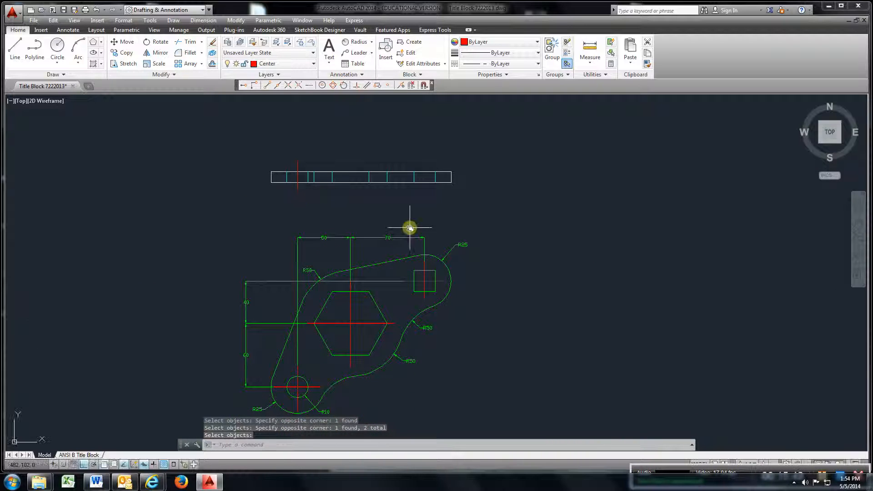
{"action": "scroll", "coordinate": [375, 221], "scroll_direction": "up", "scroll_amount": 5}
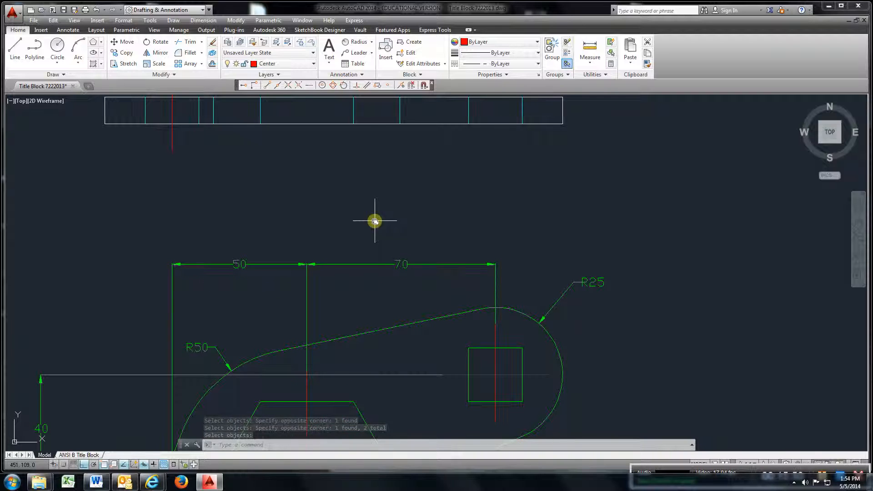
{"action": "left_click", "coordinate": [15, 48]}
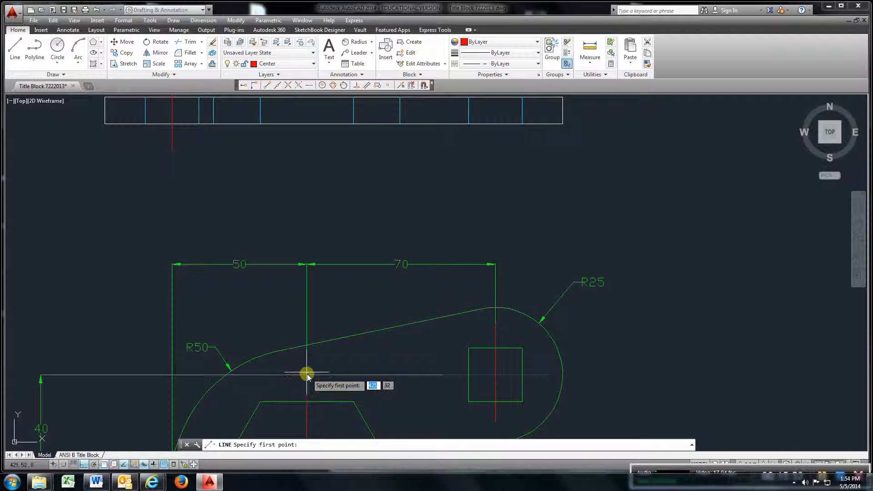
{"action": "middle_click_drag", "start_coordinate": [353, 153], "coordinate": [346, 246]}
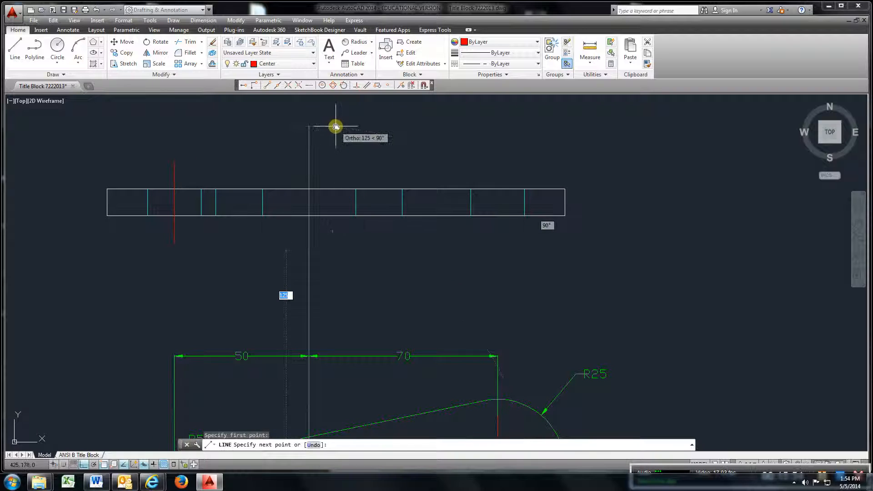
{"action": "left_click", "coordinate": [15, 48]}
{"action": "middle_click_drag", "start_coordinate": [504, 298], "coordinate": [480, 212]}
{"action": "left_click", "coordinate": [473, 331]}
{"action": "middle_click_drag", "start_coordinate": [478, 171], "coordinate": [481, 251]}
{"action": "left_click", "coordinate": [471, 136]}
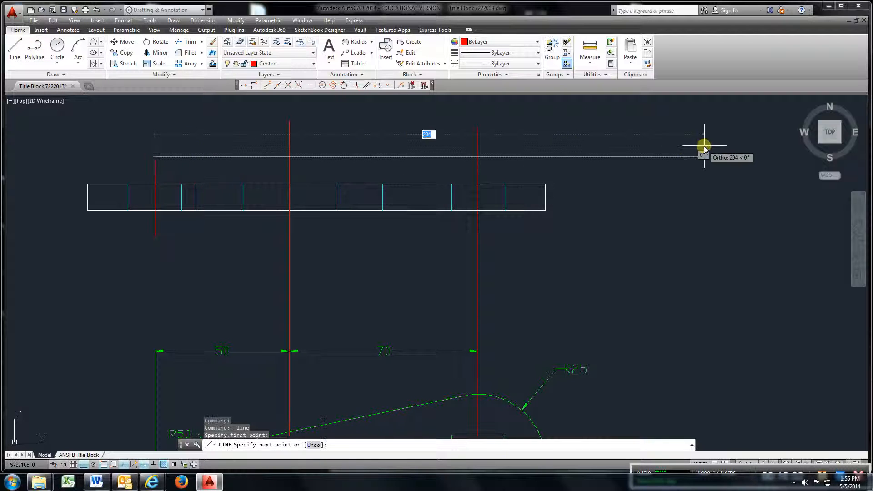
- Draw horizontal guide lines from the upper and lower ends of the short center line to beyond the rectangle's right edge
{"action": "left_click", "coordinate": [15, 47]}
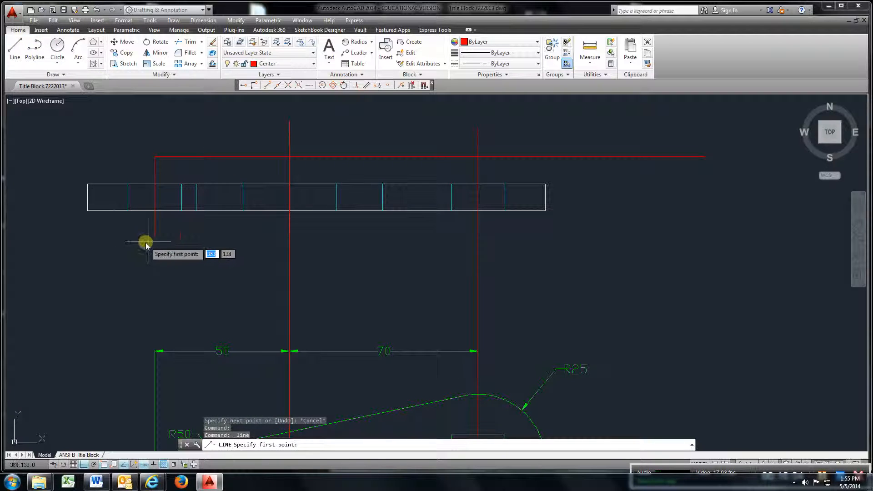
{"action": "left_click", "coordinate": [155, 238]}
{"action": "right_click", "coordinate": [574, 241]}
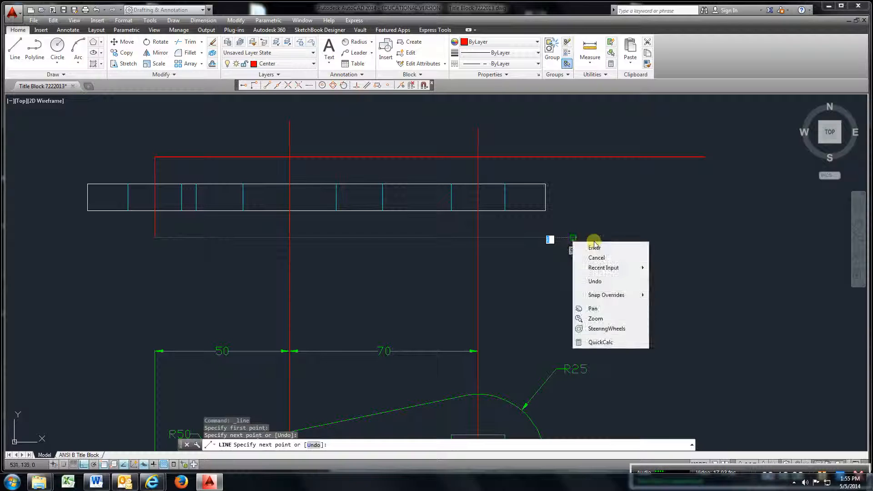
{"action": "left_click", "coordinate": [607, 249]}
- Trim the hexagon's and square's projected center lines above and below the two horizontal guide lines
{"action": "left_click", "coordinate": [188, 44]}
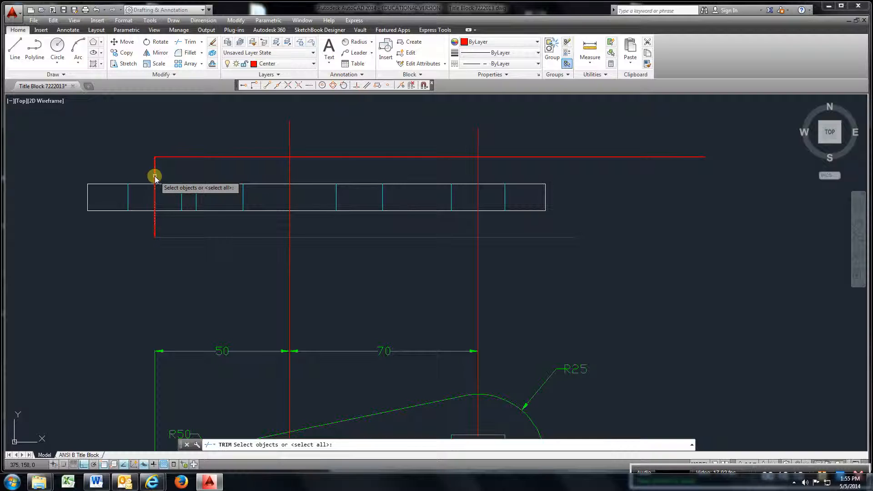
{"action": "left_click", "coordinate": [176, 157]}
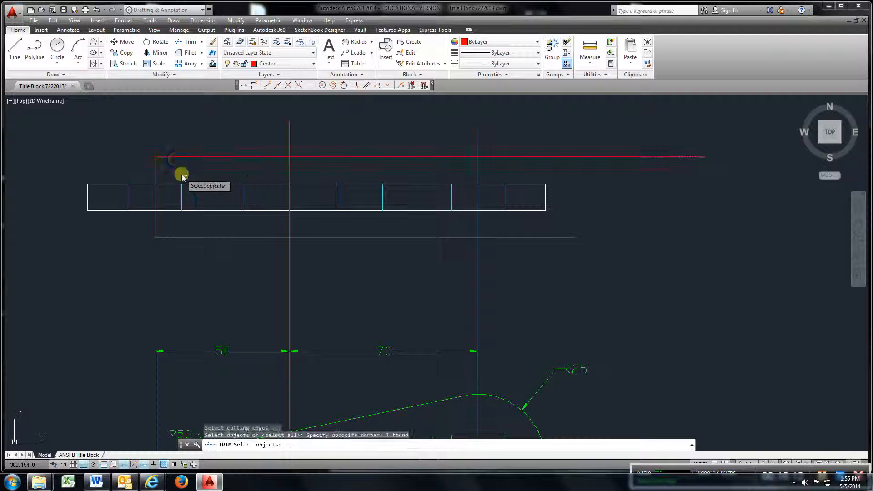
{"action": "left_click", "coordinate": [211, 226]}
{"action": "left_click", "coordinate": [196, 246]}
{"action": "key", "text": "Return"}
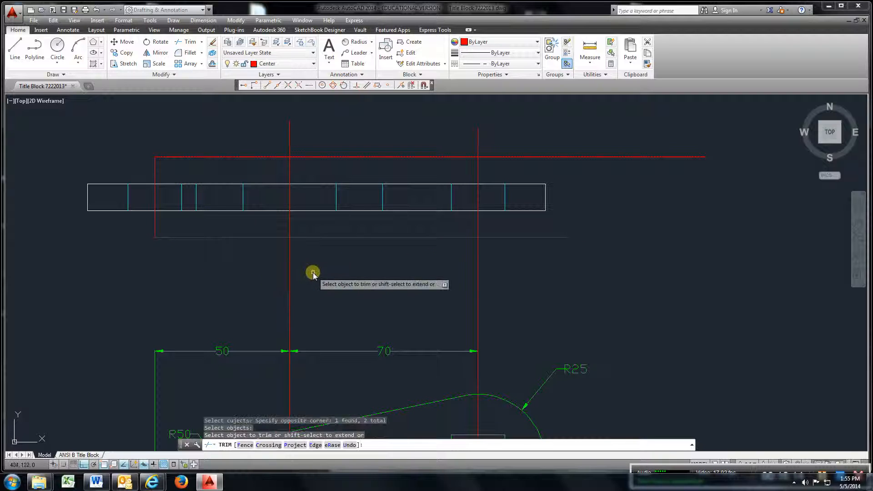
{"action": "left_click", "coordinate": [517, 259]}
{"action": "left_click", "coordinate": [444, 284]}
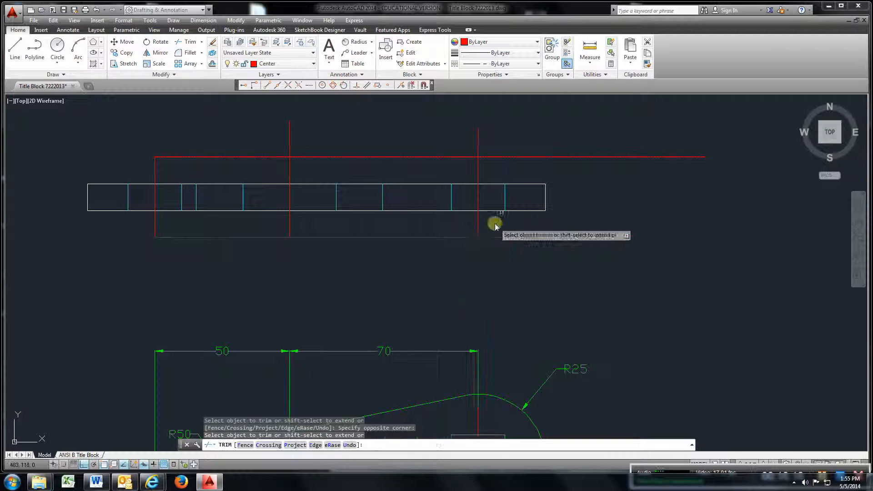
{"action": "left_click", "coordinate": [498, 112]}
{"action": "left_click", "coordinate": [268, 142]}
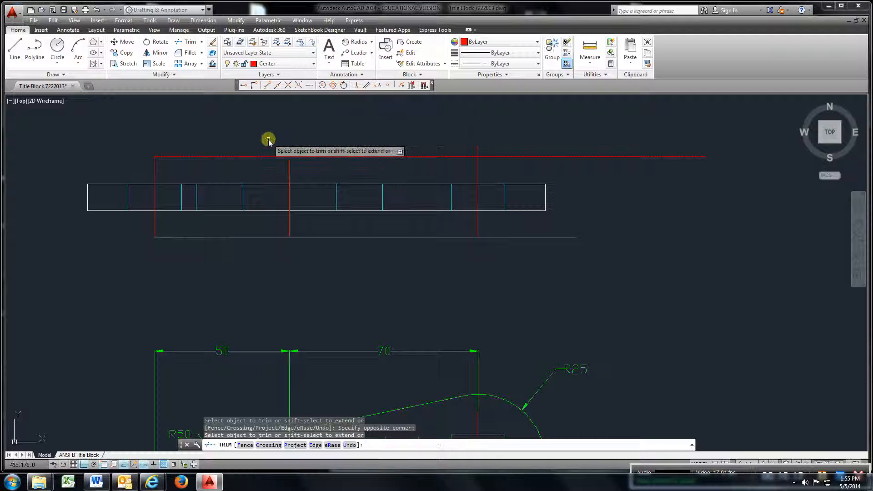
- End the trimming and erase the two horizontal guide lines above and below the upper view
{"action": "right_click", "coordinate": [428, 121]}
{"action": "left_click", "coordinate": [455, 127]}
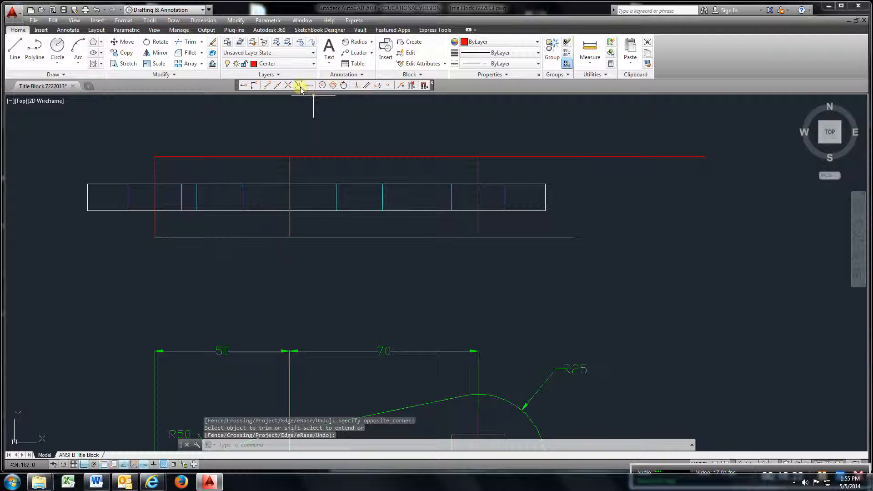
{"action": "left_click", "coordinate": [212, 41]}
{"action": "left_click", "coordinate": [404, 151]}
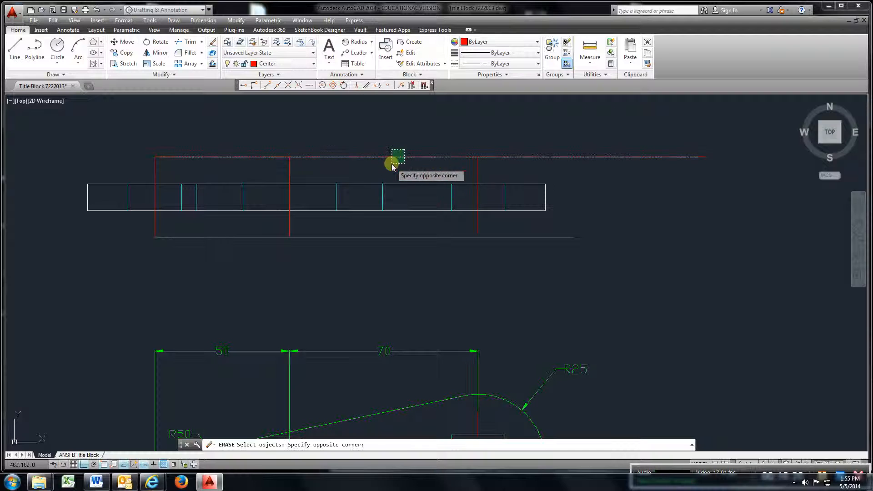
{"action": "left_click", "coordinate": [391, 163]}
{"action": "left_click", "coordinate": [423, 223]}
{"action": "left_click", "coordinate": [411, 243]}
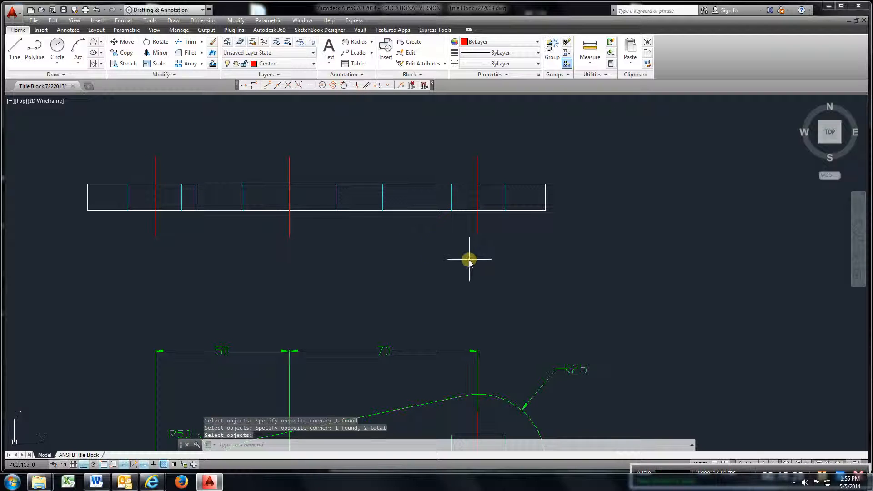
- Match the properties of the upper view's rectangle onto all lines and arcs of the plate's outer contour
{"action": "scroll", "coordinate": [469, 259], "scroll_direction": "down", "scroll_amount": 4}
{"action": "mouse_move", "coordinate": [470, 262]}
{"action": "middle_mouse_down"}
{"action": "mouse_move", "coordinate": [369, 168]}
{"action": "mouse_move", "coordinate": [324, 163]}
{"action": "middle_mouse_up"}
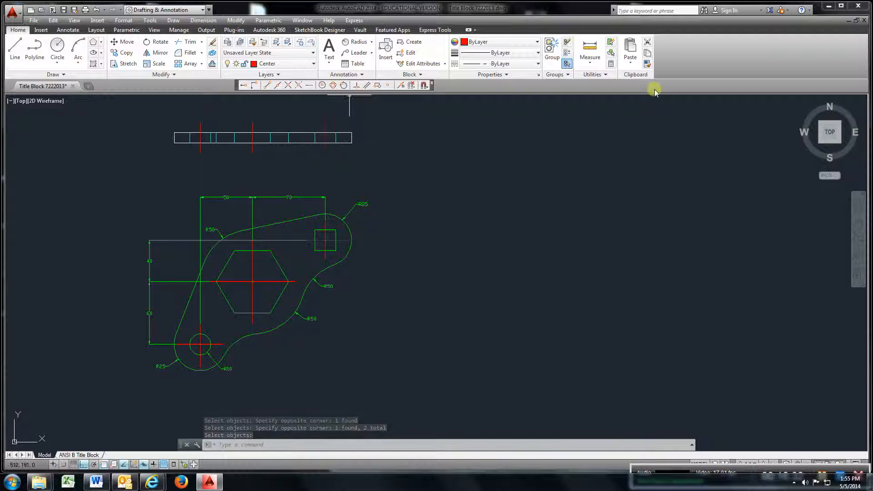
{"action": "left_click", "coordinate": [647, 64]}
{"action": "left_click", "coordinate": [308, 145]}
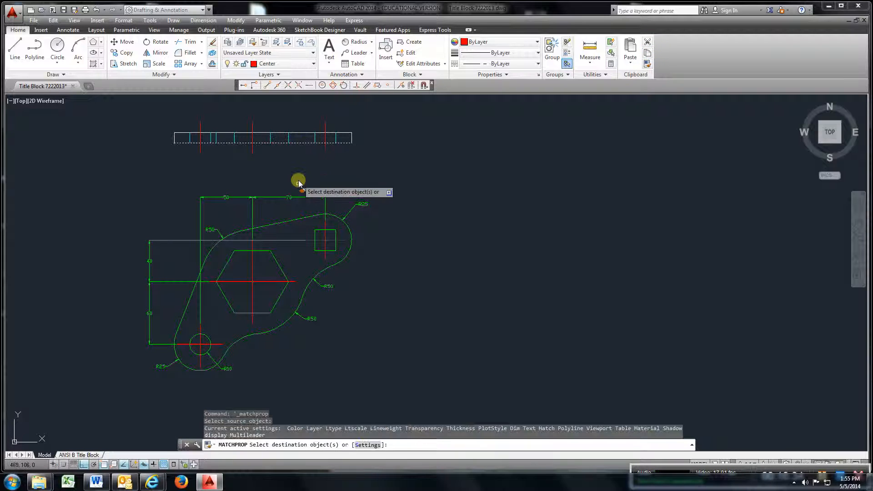
{"action": "left_click", "coordinate": [296, 222]}
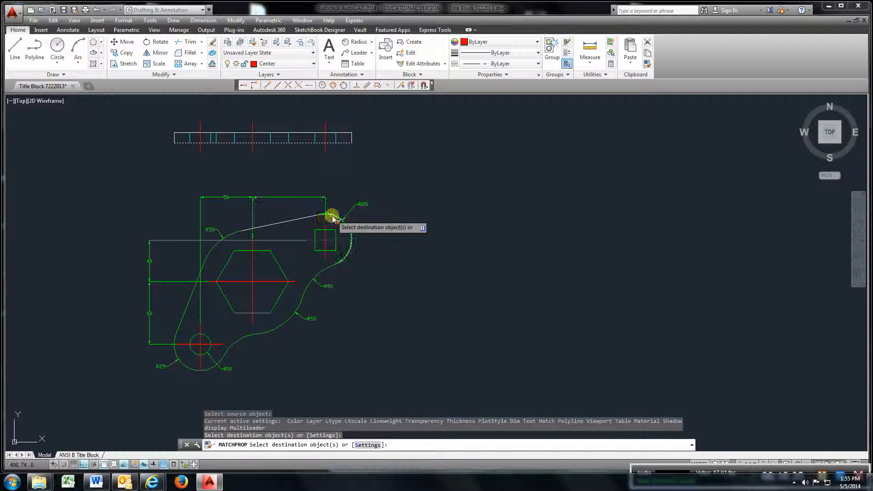
{"action": "left_click", "coordinate": [343, 221]}
{"action": "left_click", "coordinate": [322, 273]}
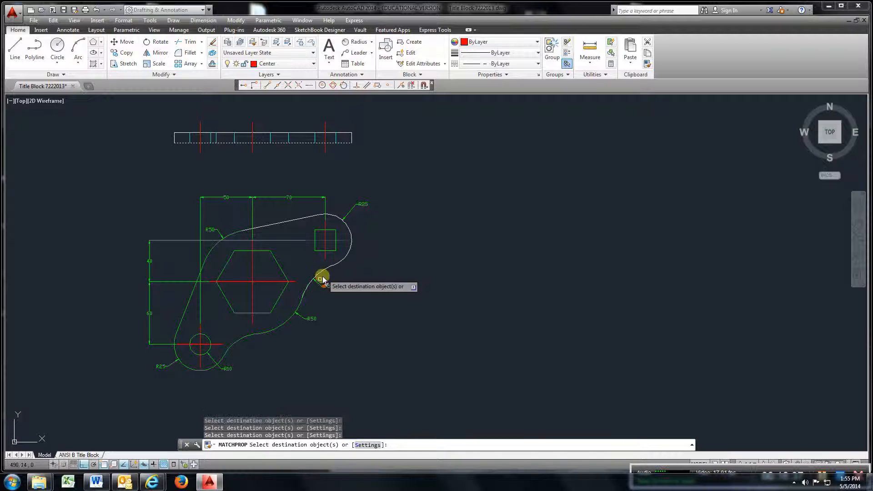
{"action": "left_click", "coordinate": [300, 307]}
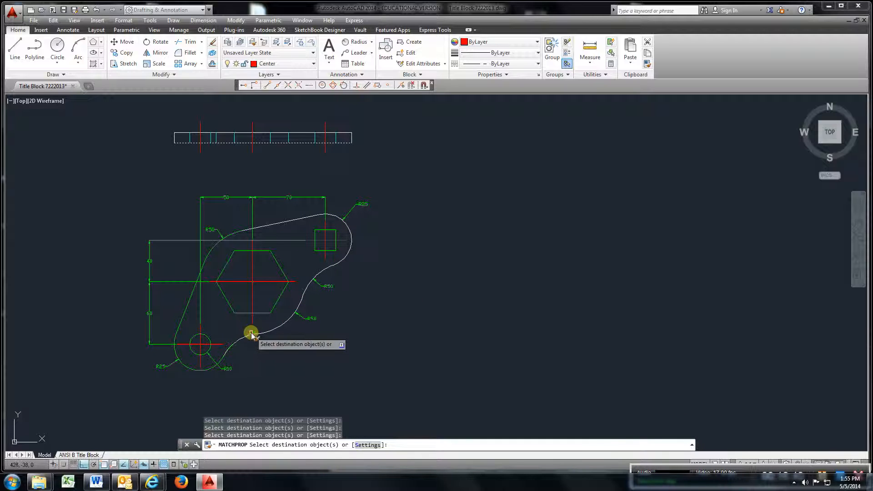
{"action": "left_click", "coordinate": [222, 363]}
{"action": "left_click", "coordinate": [209, 259]}
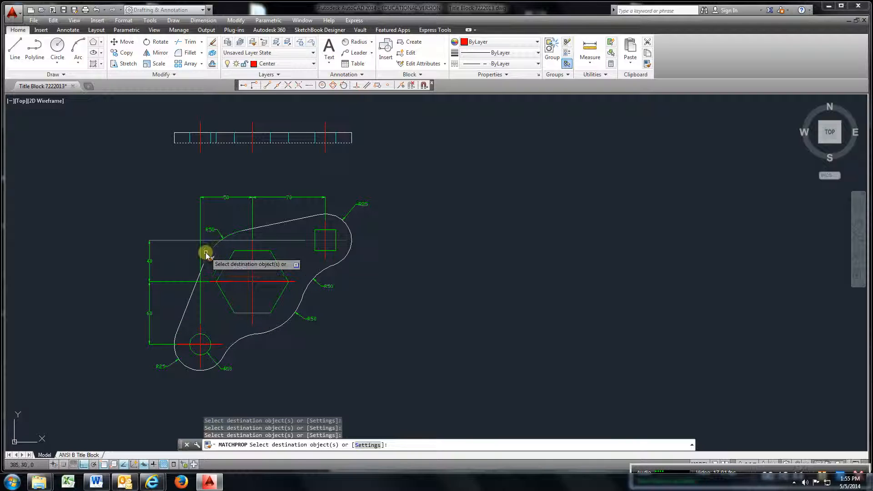
- Match the same rectangle properties onto the circle, hexagon and square cutouts
{"action": "left_click", "coordinate": [214, 337]}
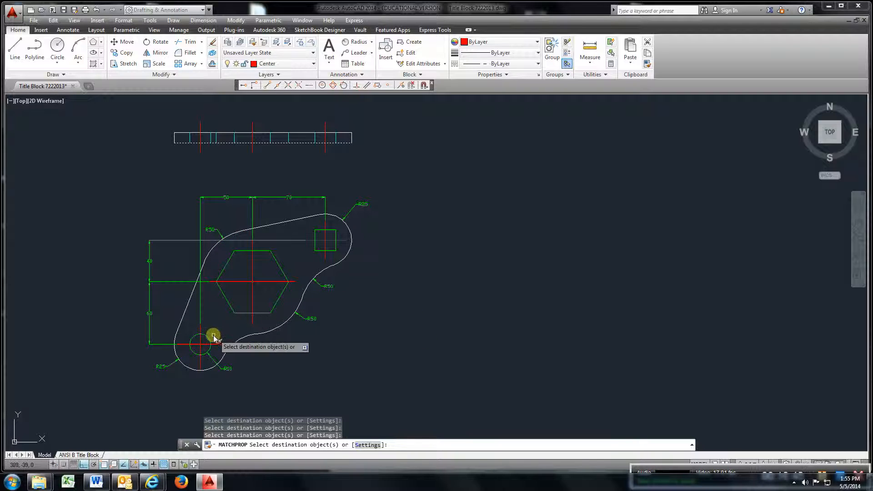
{"action": "left_click", "coordinate": [234, 313]}
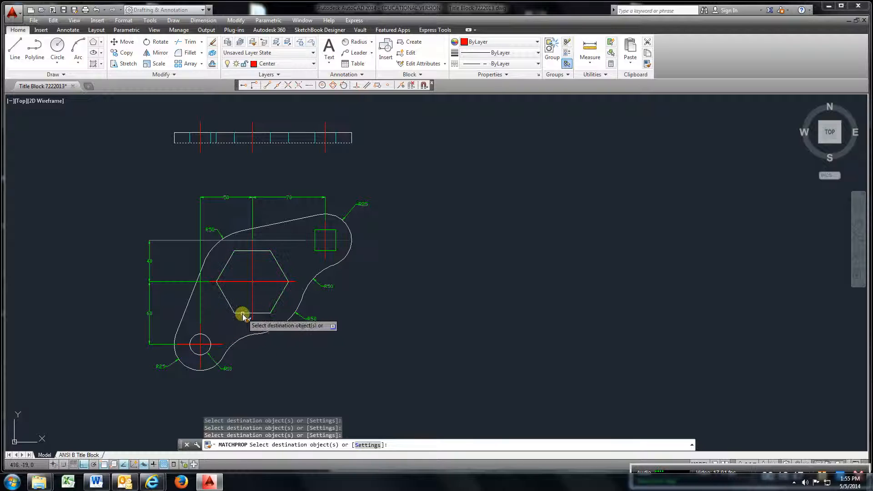
{"action": "left_click", "coordinate": [335, 251]}
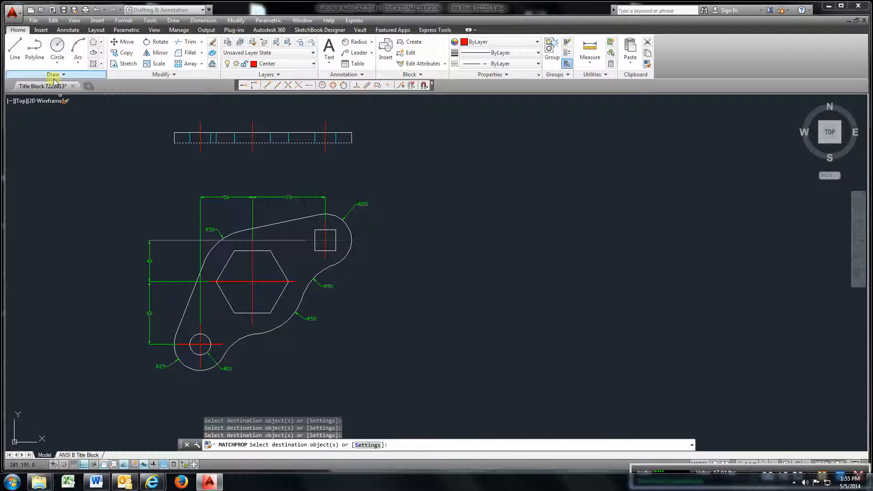
- On the Object layer, draw horizontal projection lines to the right from the plate outline's highest and lowest points
{"action": "left_click", "coordinate": [314, 66]}
{"action": "left_click", "coordinate": [299, 130]}
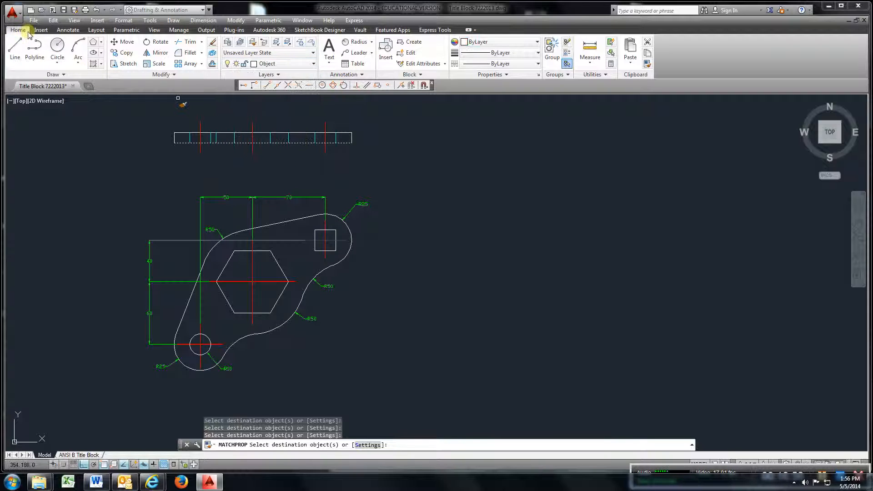
{"action": "left_click", "coordinate": [13, 50]}
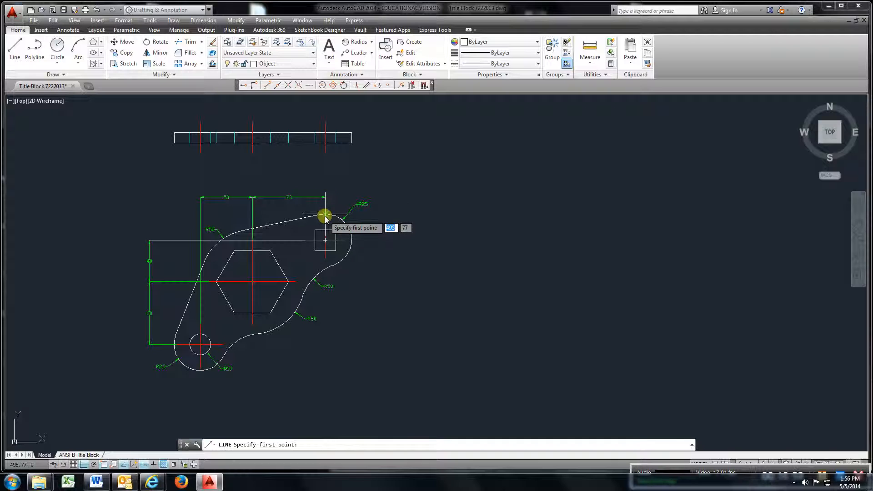
{"action": "left_click", "coordinate": [325, 215]}
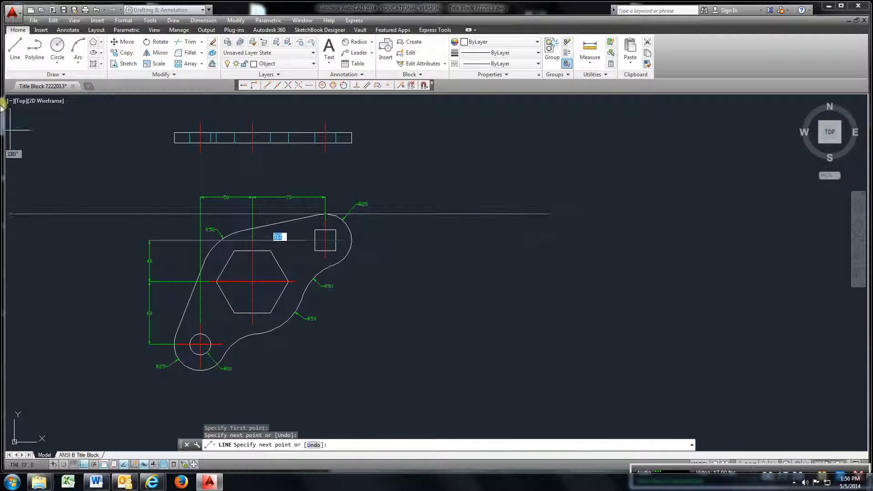
{"action": "left_click", "coordinate": [9, 46]}
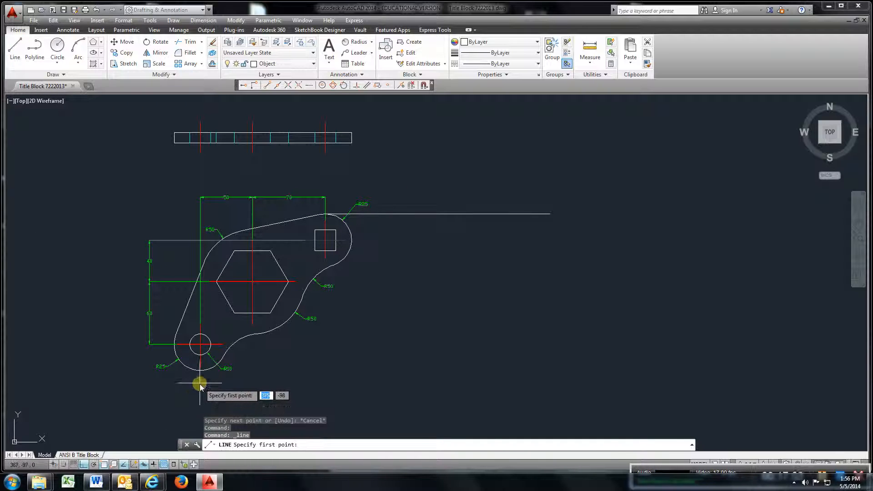
{"action": "left_click", "coordinate": [609, 366]}
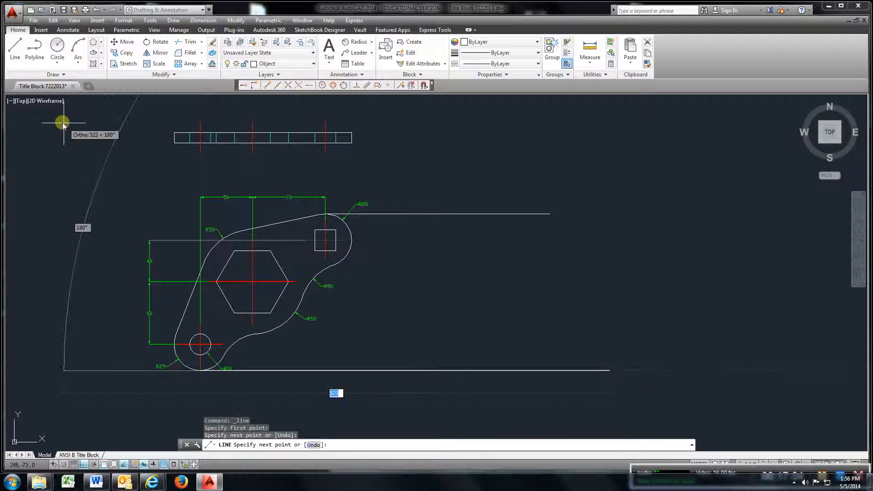
- Draw a vertical line across both projection lines to the right of the plate and offset it 10 units to the right
{"action": "left_click", "coordinate": [15, 54]}
{"action": "left_click", "coordinate": [439, 160]}
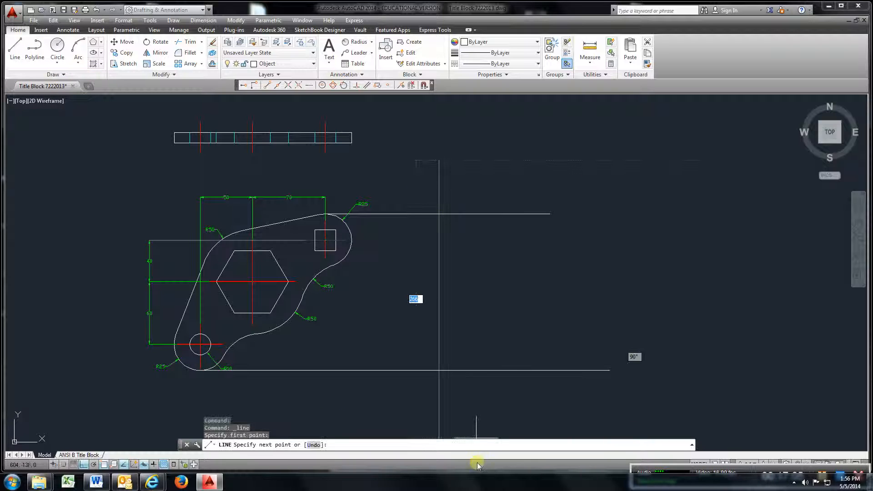
{"action": "left_click", "coordinate": [470, 416]}
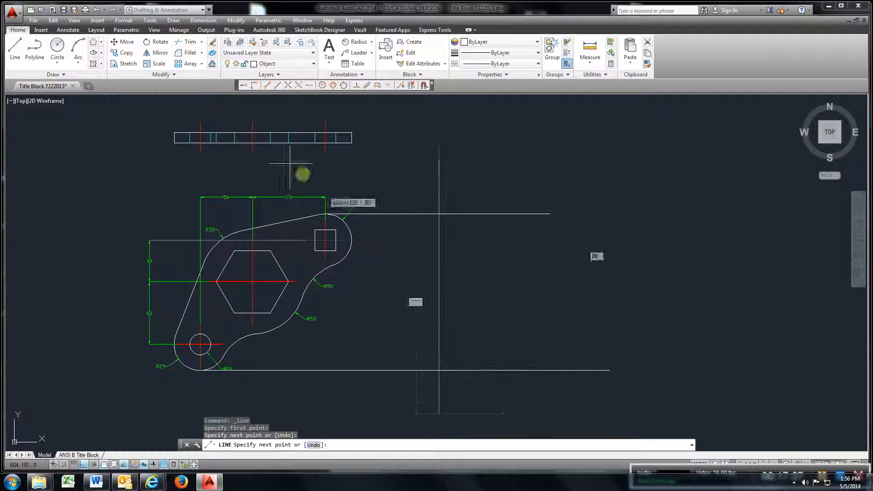
{"action": "left_click", "coordinate": [212, 64]}
{"action": "key", "text": "Return"}
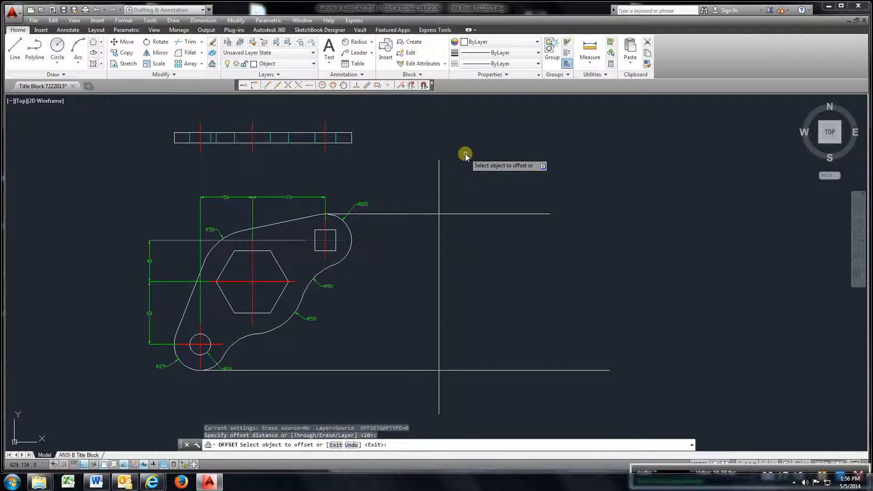
{"action": "left_click", "coordinate": [439, 195]}
{"action": "left_click", "coordinate": [463, 192]}
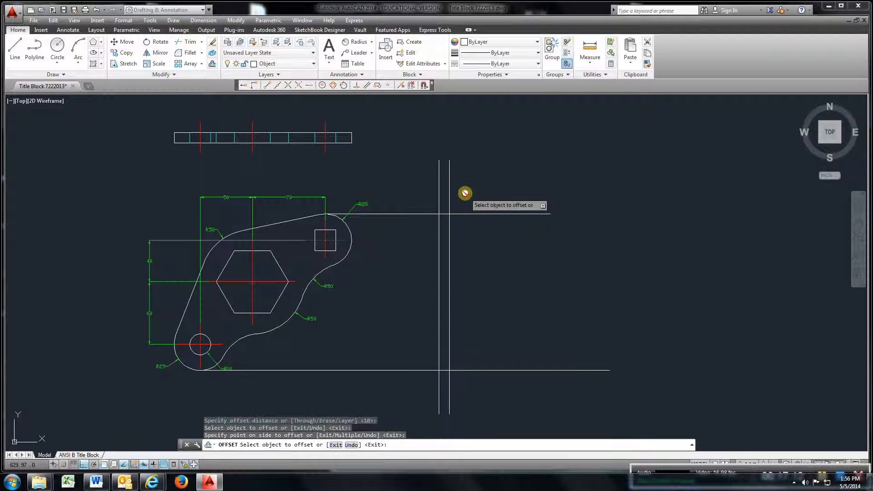
- On the Hidden layer, draw horizontal projection lines from the square's upper and lower right corners past the two vertical lines
{"action": "left_click", "coordinate": [14, 50]}
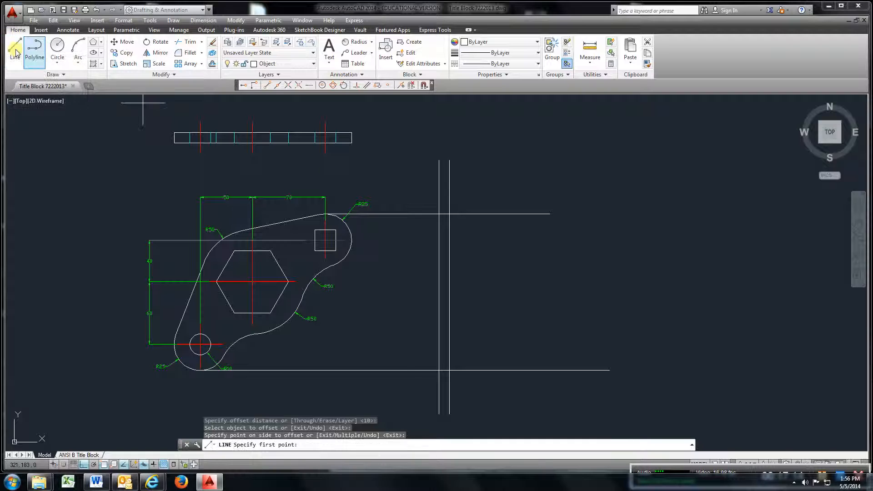
{"action": "left_click", "coordinate": [337, 234]}
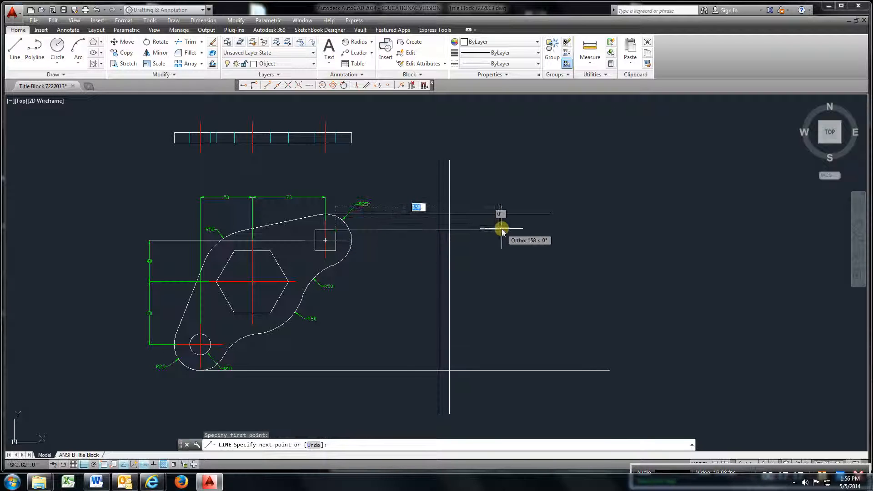
{"action": "left_click", "coordinate": [314, 66]}
{"action": "left_click", "coordinate": [289, 120]}
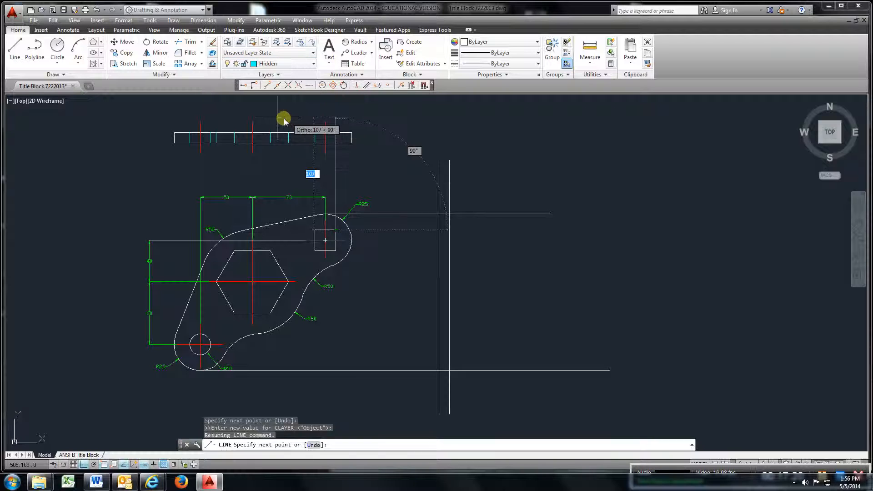
{"action": "left_click", "coordinate": [20, 55]}
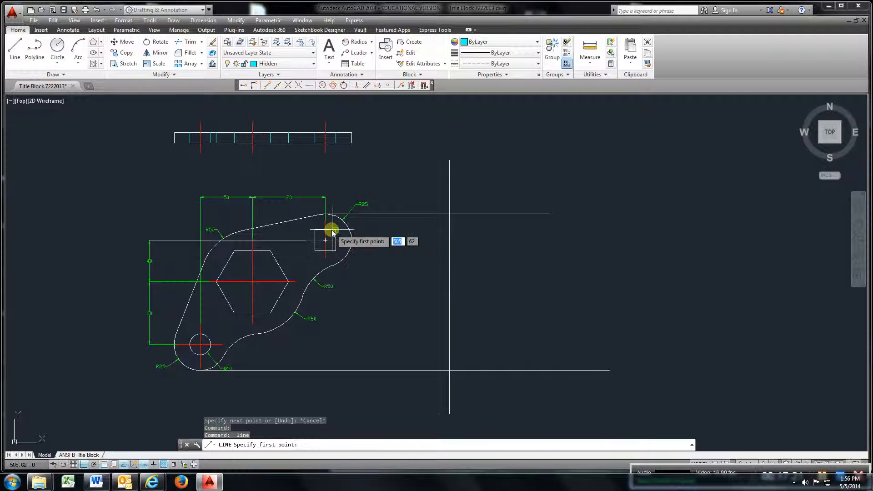
{"action": "left_click", "coordinate": [336, 229]}
{"action": "left_click", "coordinate": [522, 240]}
{"action": "key", "text": "Escape"}
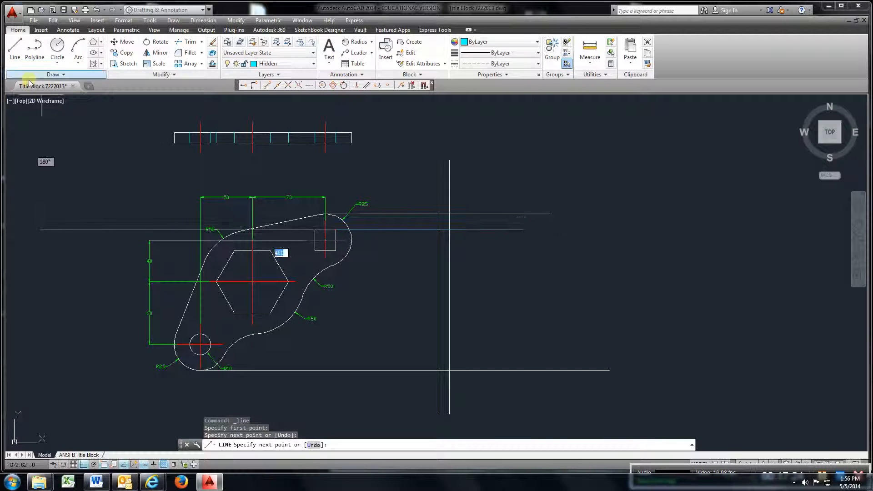
{"action": "key", "text": "Return"}
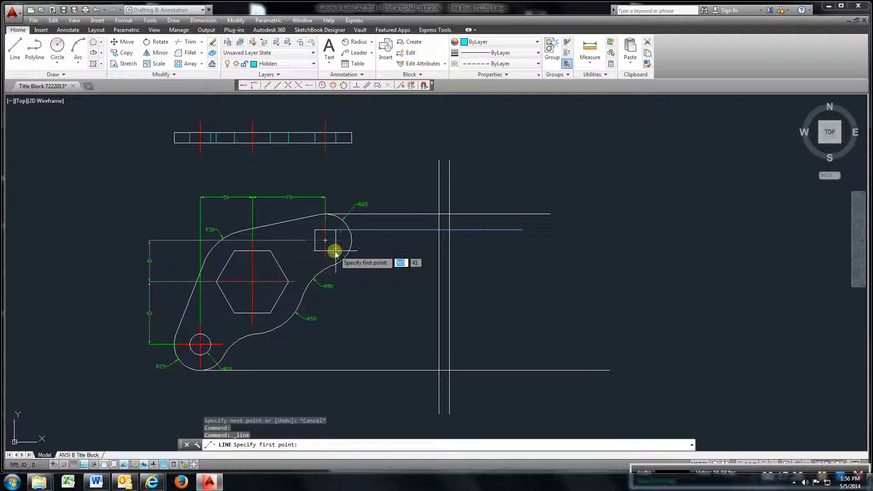
{"action": "left_click", "coordinate": [336, 251]}
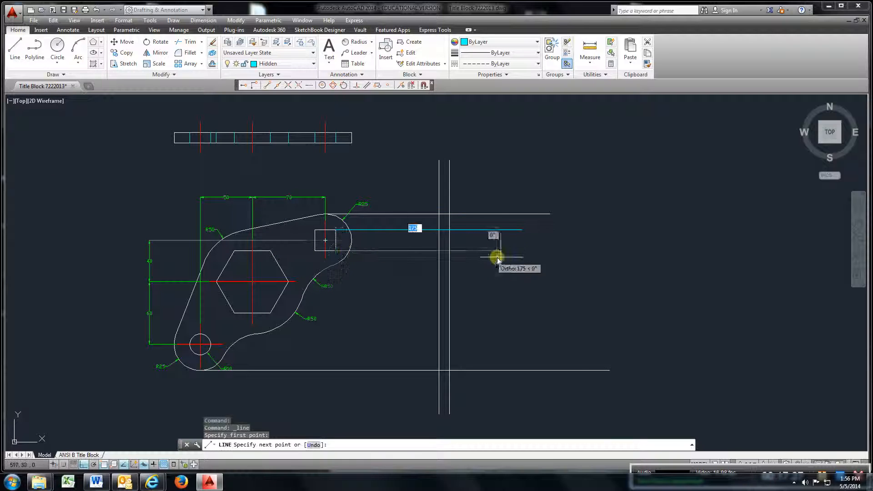
- Draw horizontal hidden projection lines from the hexagon's rightmost vertex and lower right corner past the two vertical lines
{"action": "left_click", "coordinate": [10, 53]}
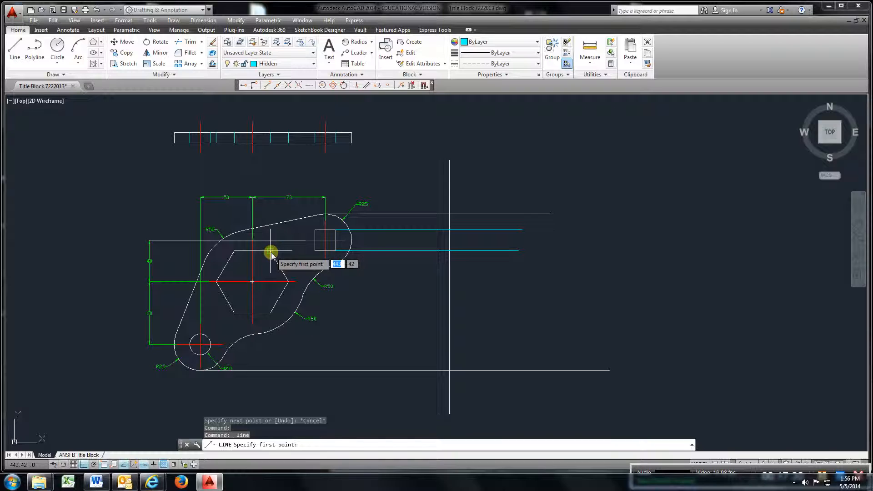
{"action": "left_click", "coordinate": [288, 282]}
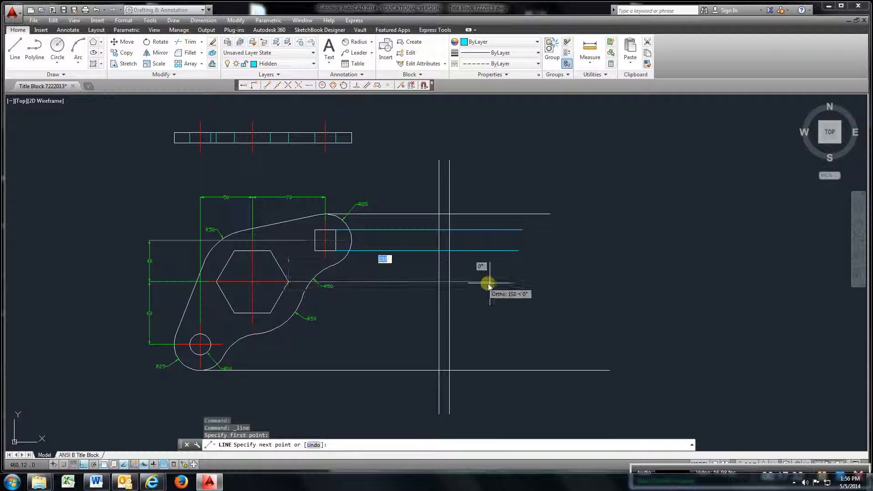
{"action": "left_click", "coordinate": [503, 283]}
{"action": "left_click", "coordinate": [18, 50]}
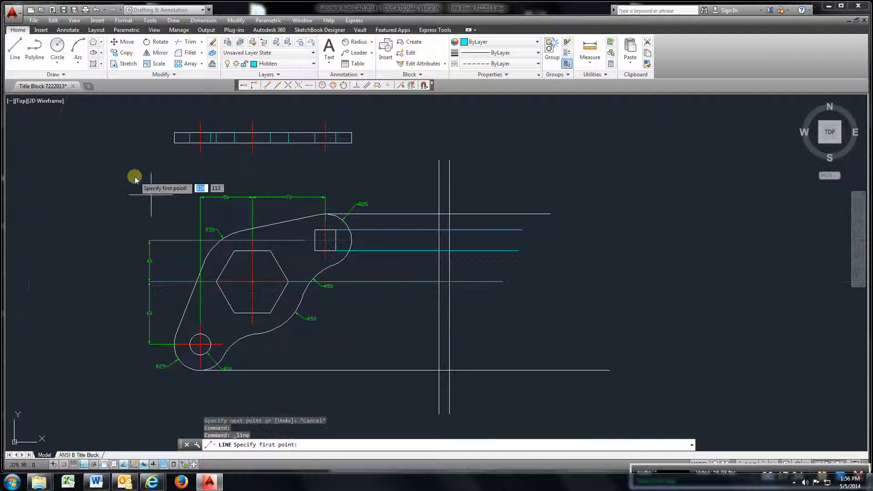
{"action": "left_click", "coordinate": [271, 313]}
{"action": "left_click", "coordinate": [550, 321]}
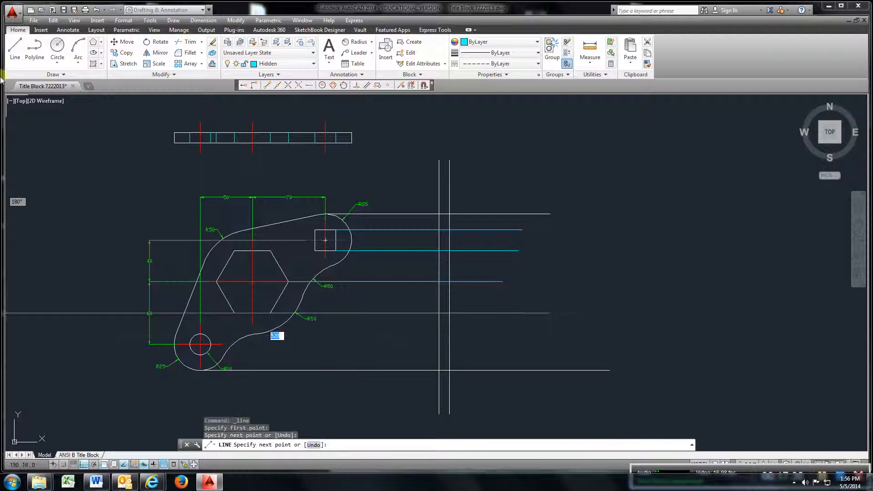
- On the Hidden layer, draw horizontal projection lines from the small circle's highest and lowest points past the two vertical lines
{"action": "left_click", "coordinate": [14, 51]}
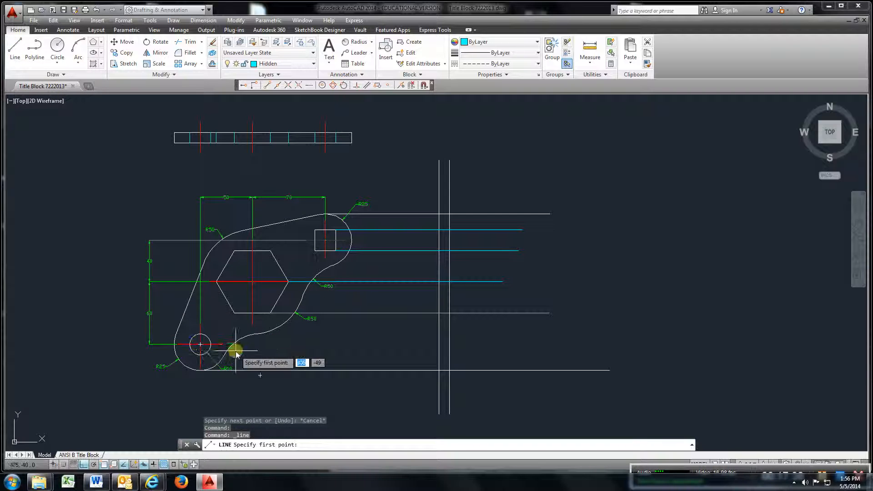
{"action": "left_click", "coordinate": [199, 335]}
{"action": "left_click", "coordinate": [517, 338]}
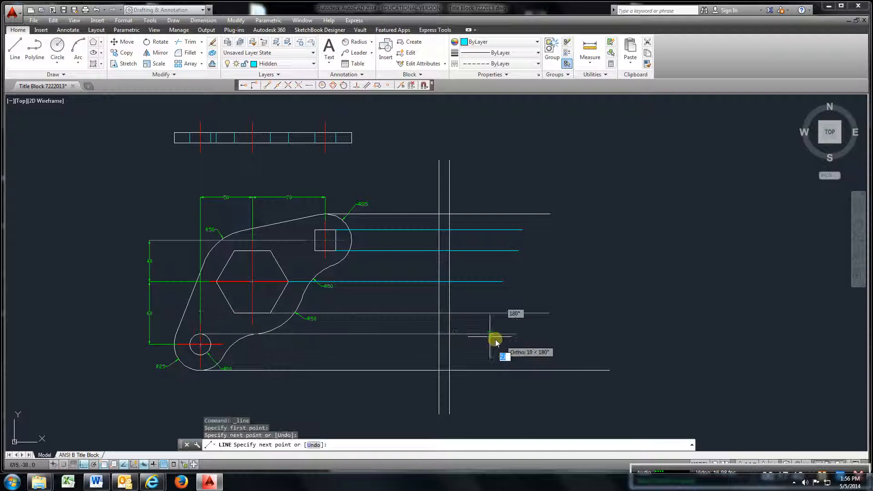
{"action": "left_click", "coordinate": [15, 49]}
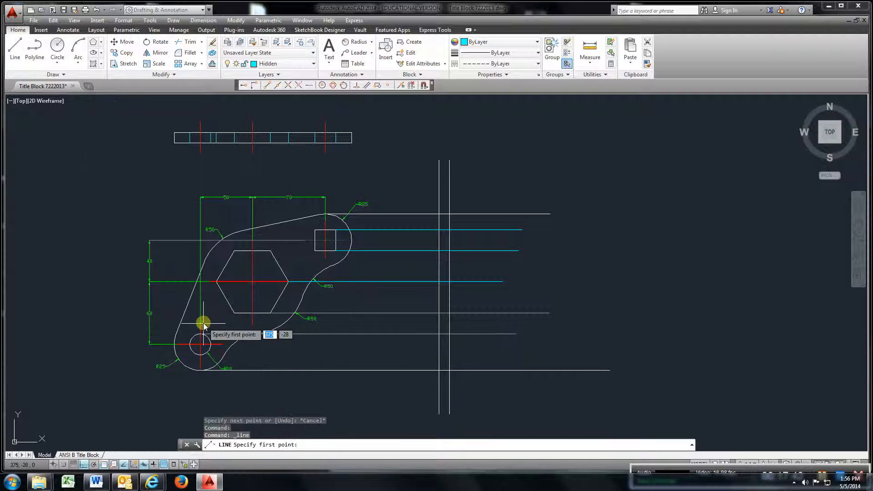
{"action": "left_click", "coordinate": [201, 350]}
{"action": "left_click", "coordinate": [566, 347]}
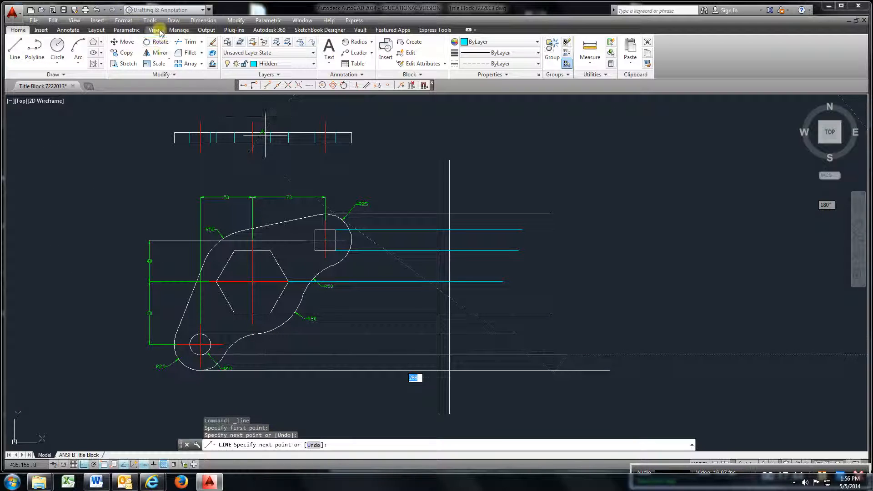
- Trim the horizontal projection lines on both sides of the side view, using its two vertical lines as cutting edges
{"action": "left_click", "coordinate": [189, 42]}
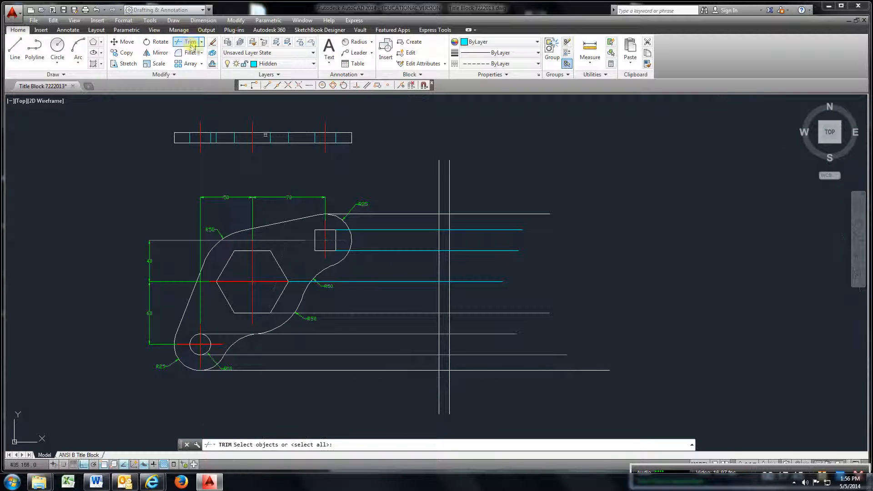
{"action": "left_click", "coordinate": [463, 180]}
{"action": "left_click", "coordinate": [415, 192]}
{"action": "key", "text": "Return"}
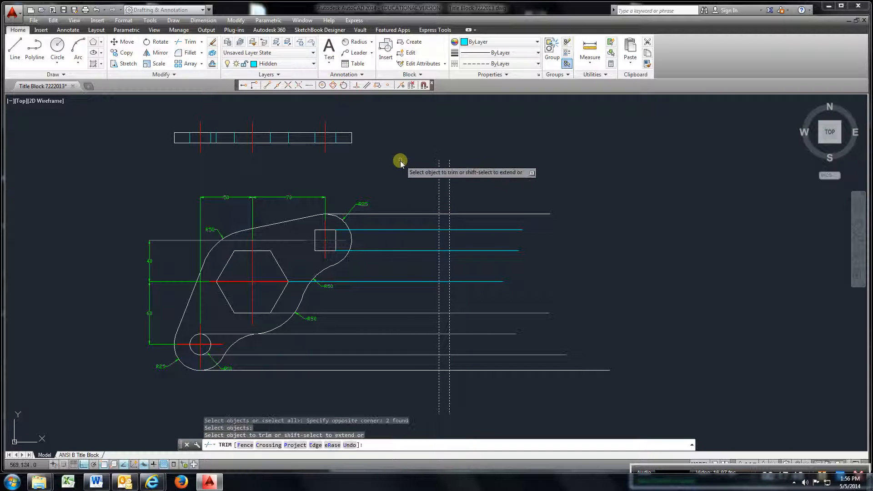
{"action": "left_click", "coordinate": [419, 203]}
{"action": "left_click", "coordinate": [390, 394]}
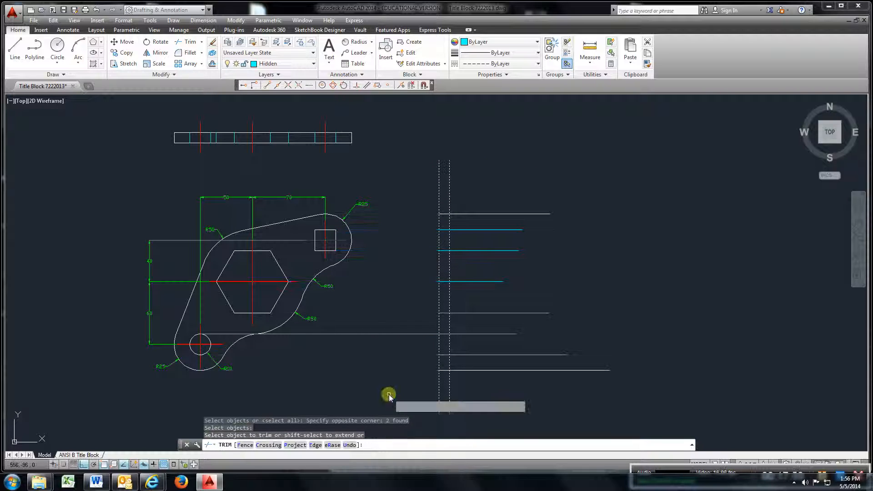
{"action": "left_click", "coordinate": [553, 177]}
{"action": "left_click", "coordinate": [487, 385]}
{"action": "right_click", "coordinate": [485, 355]}
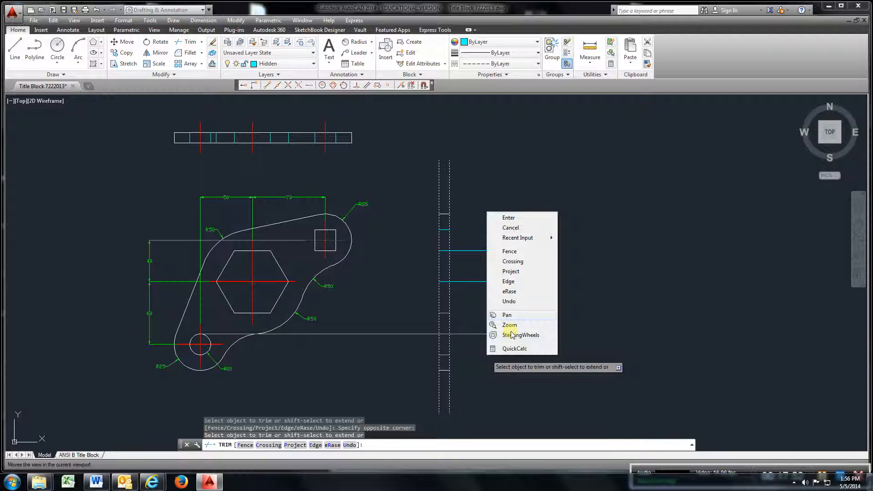
{"action": "left_click", "coordinate": [509, 219]}
- Trim the remaining projection line ends from the square, hexagon and circle back to the side view's two vertical lines
{"action": "key", "text": "Return"}
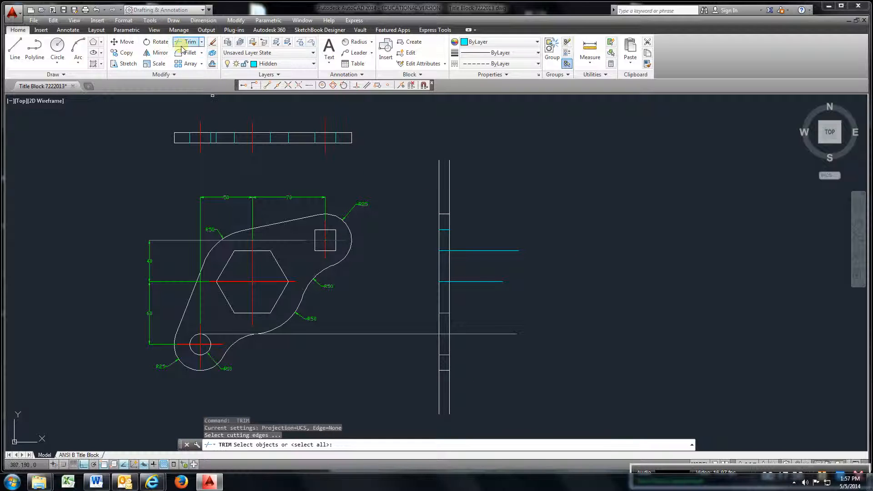
{"action": "left_click", "coordinate": [464, 185]}
{"action": "left_click", "coordinate": [424, 190]}
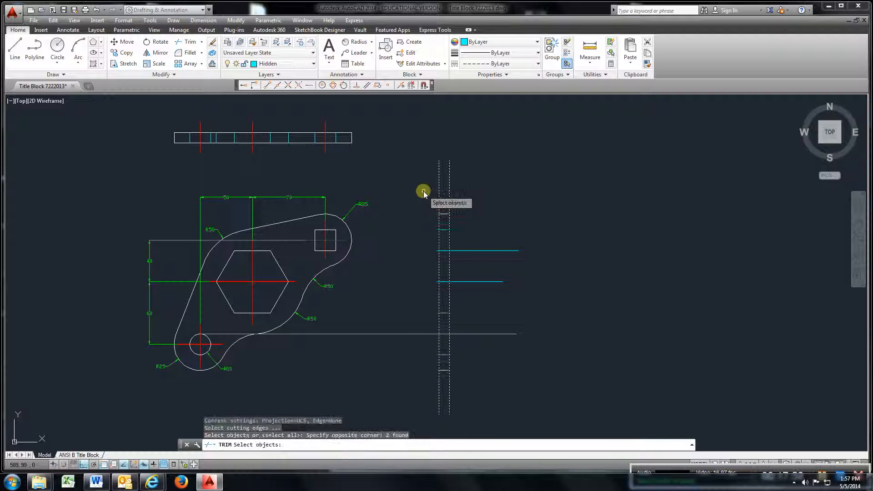
{"action": "right_click", "coordinate": [424, 202]}
{"action": "left_click", "coordinate": [499, 231]}
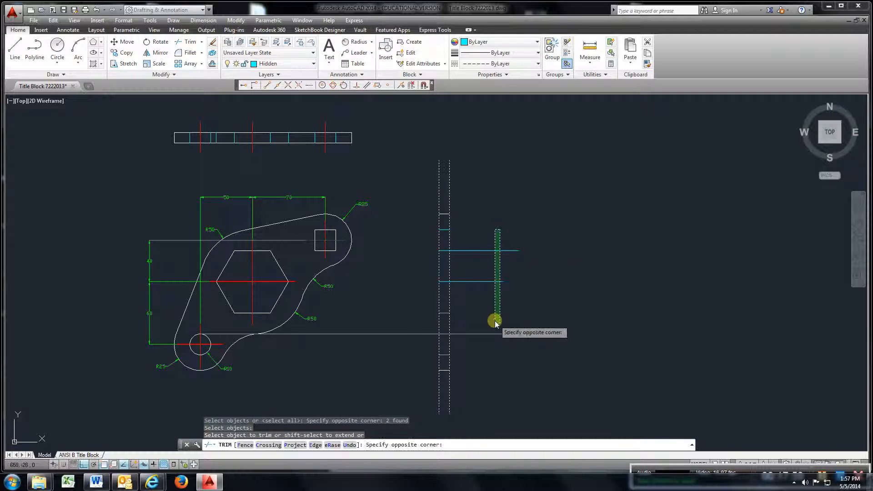
{"action": "left_click", "coordinate": [476, 359]}
{"action": "left_click", "coordinate": [404, 323]}
{"action": "left_click", "coordinate": [383, 353]}
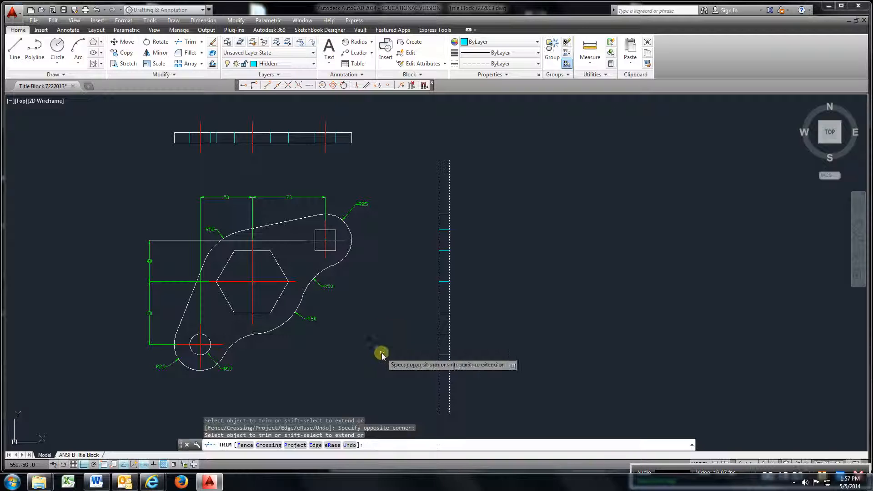
- Trim the side view's two vertical lines above its top edge and below its bottom edge
{"action": "left_click", "coordinate": [188, 42]}
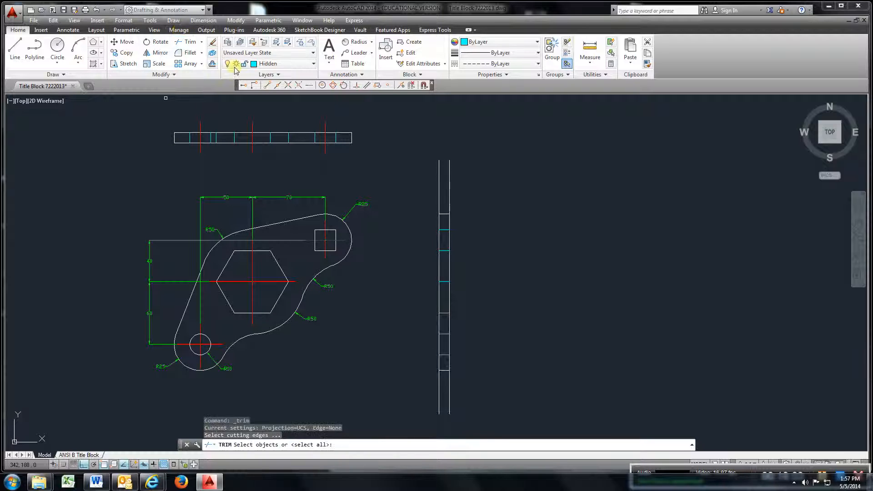
{"action": "left_click", "coordinate": [443, 213]}
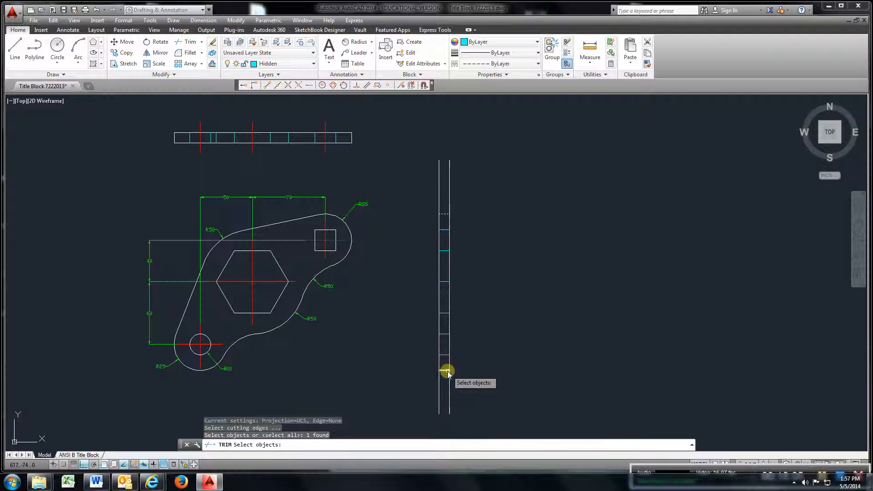
{"action": "left_click", "coordinate": [447, 371]}
{"action": "key", "text": "Return"}
{"action": "left_click", "coordinate": [489, 163]}
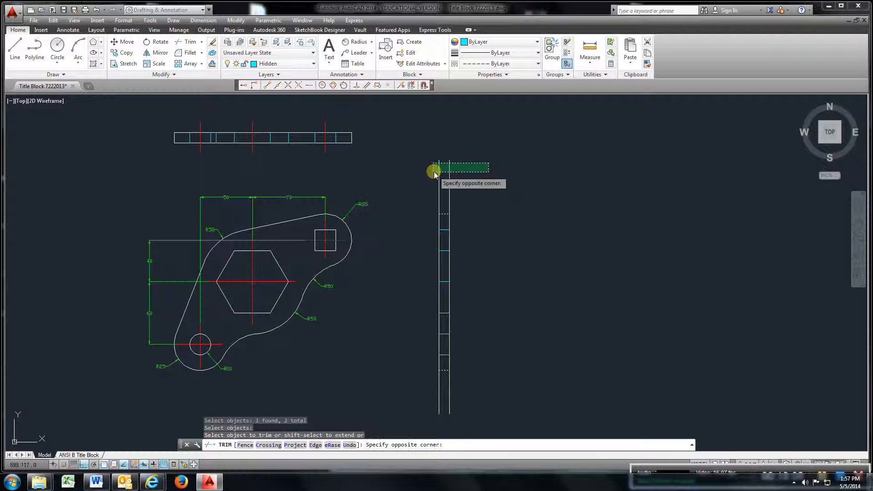
{"action": "left_click", "coordinate": [435, 173]}
{"action": "left_click", "coordinate": [475, 386]}
{"action": "left_click", "coordinate": [423, 426]}
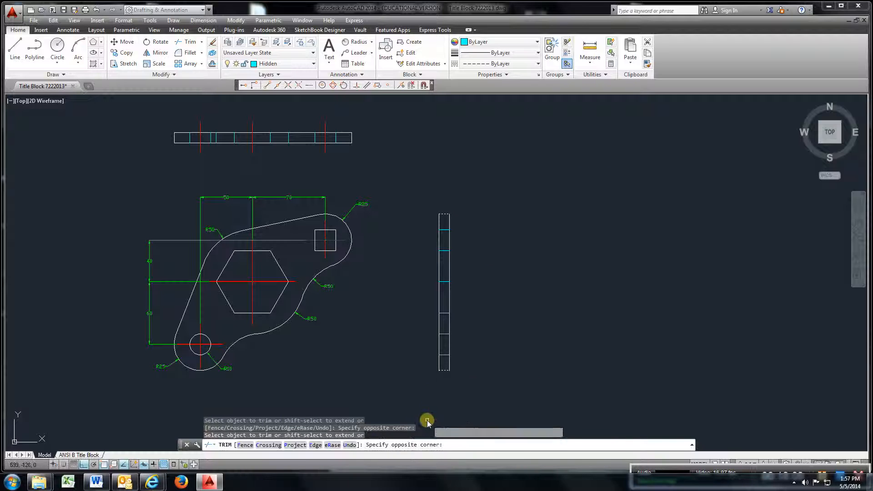
{"action": "right_click", "coordinate": [396, 373]}
{"action": "left_click", "coordinate": [419, 235]}
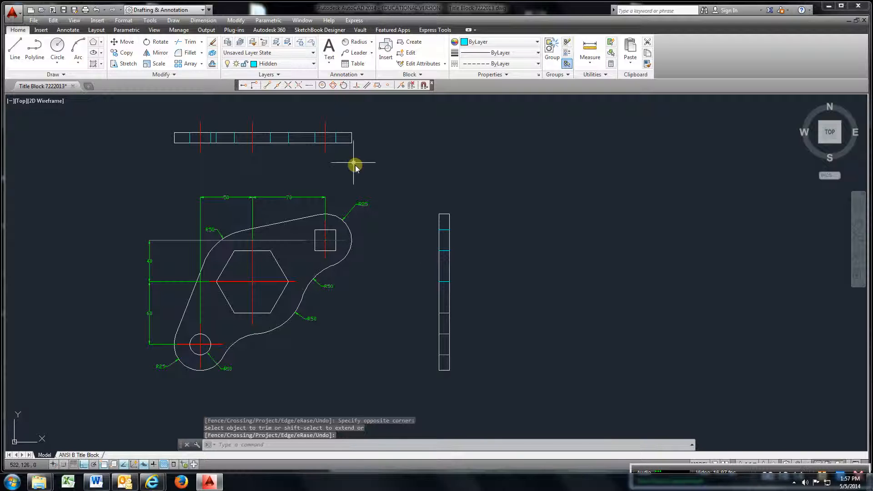
- Offset the side view's two vertical edges 10 units outward, one to each side
{"action": "left_click", "coordinate": [212, 65]}
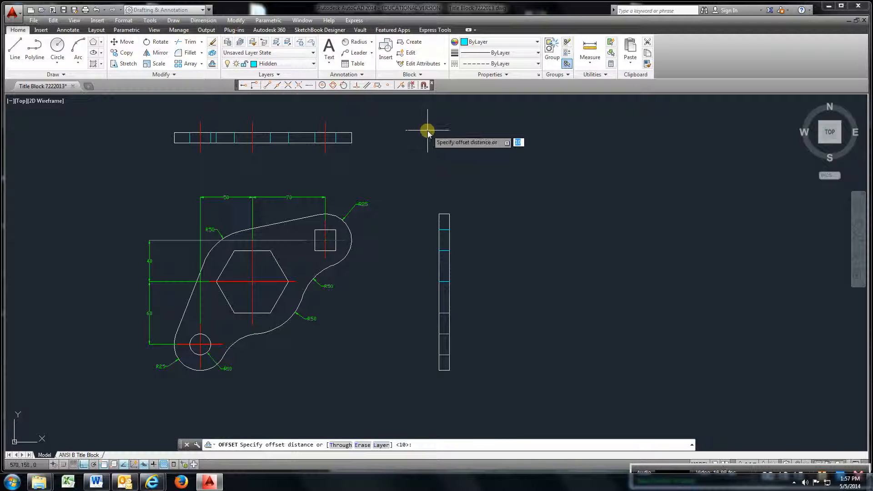
{"action": "key", "text": "Return"}
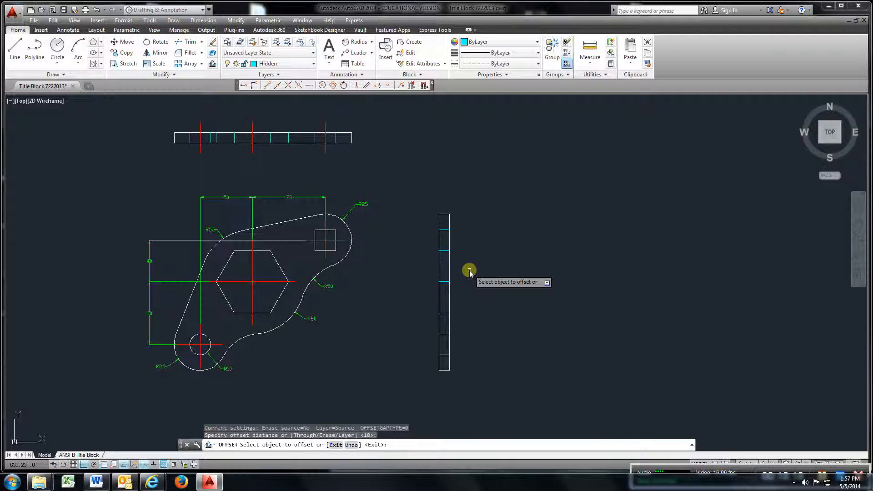
{"action": "left_click", "coordinate": [439, 271]}
{"action": "left_click", "coordinate": [425, 271]}
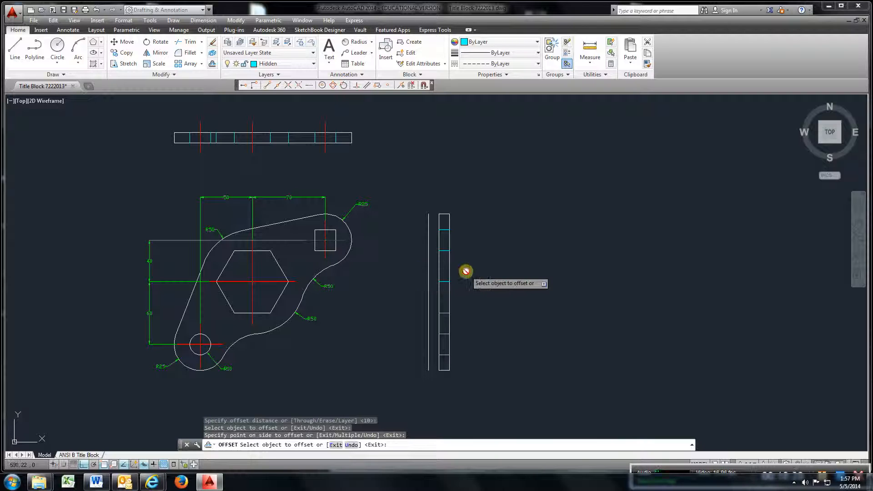
{"action": "left_click", "coordinate": [451, 272]}
{"action": "left_click", "coordinate": [472, 269]}
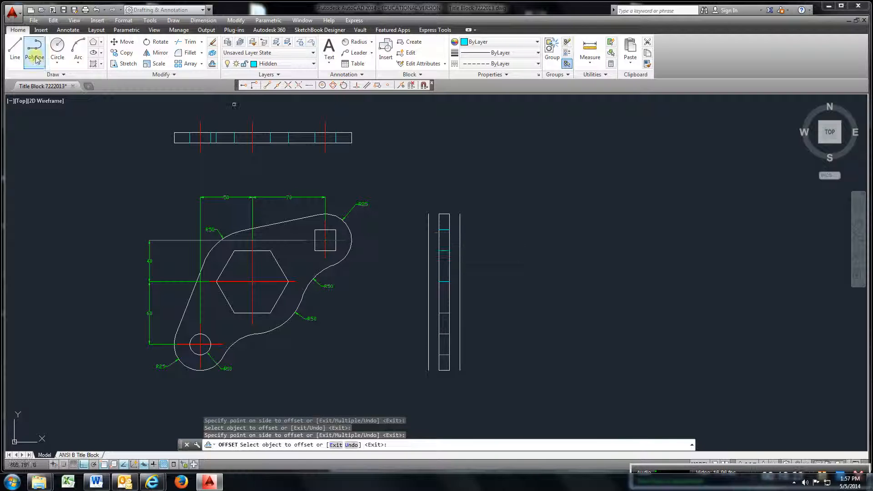
- On the Center layer, draw horizontal lines from the center lines of the square, hexagon and circle past the side view
{"action": "left_click", "coordinate": [313, 64]}
{"action": "left_click", "coordinate": [286, 88]}
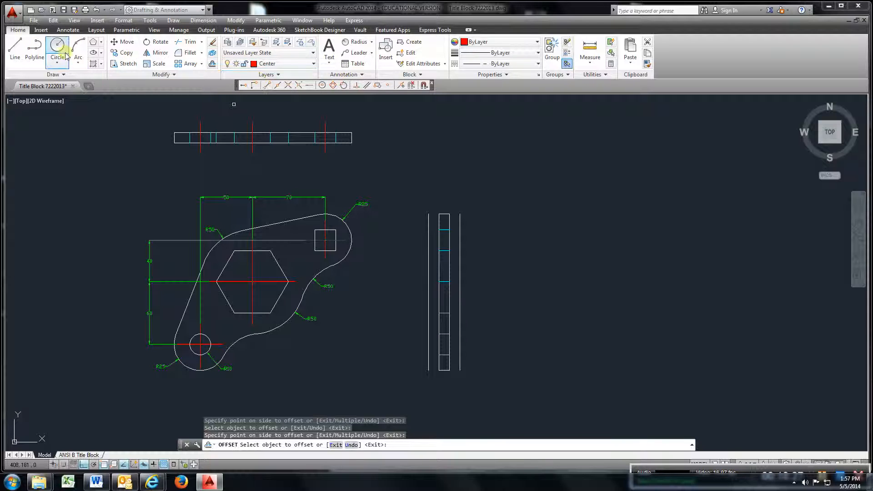
{"action": "left_click", "coordinate": [15, 48]}
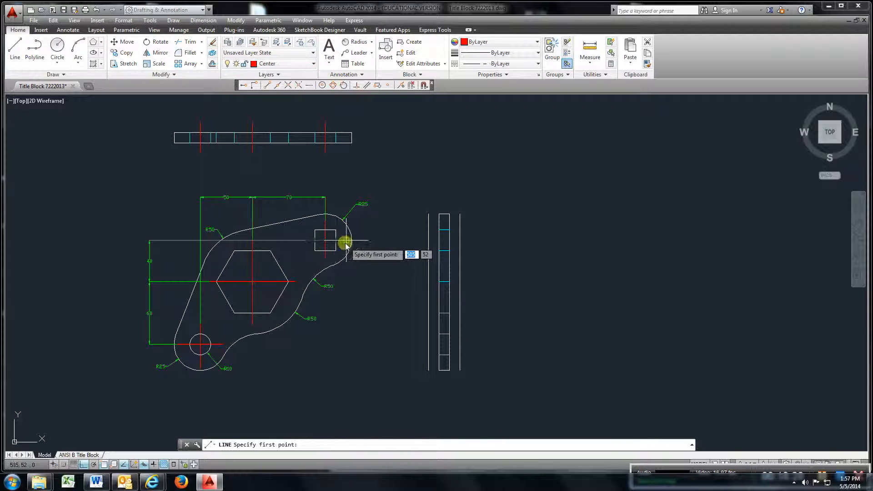
{"action": "left_click", "coordinate": [562, 240]}
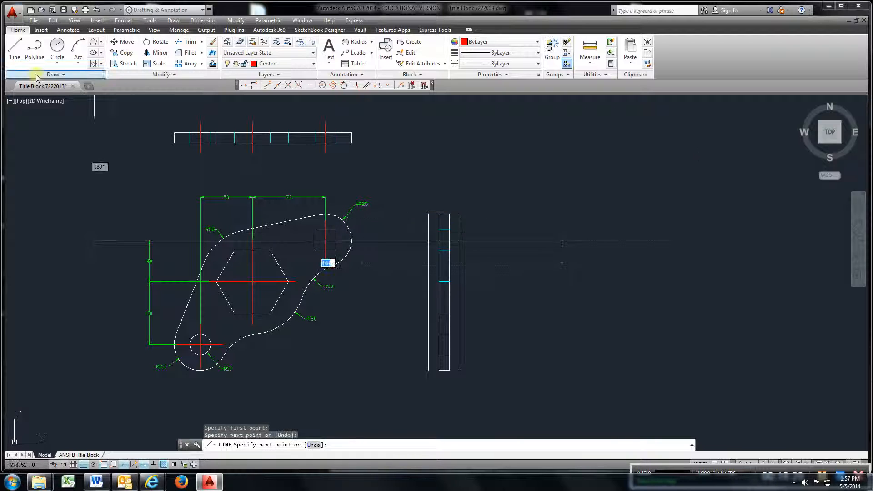
{"action": "left_click", "coordinate": [16, 49]}
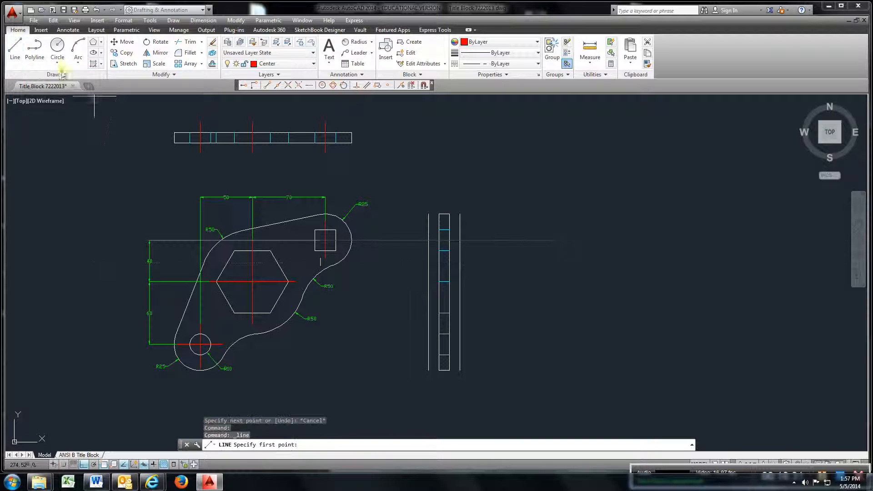
{"action": "left_click", "coordinate": [297, 282]}
{"action": "left_click", "coordinate": [535, 282]}
{"action": "key", "text": "Escape"}
{"action": "left_click", "coordinate": [20, 59]}
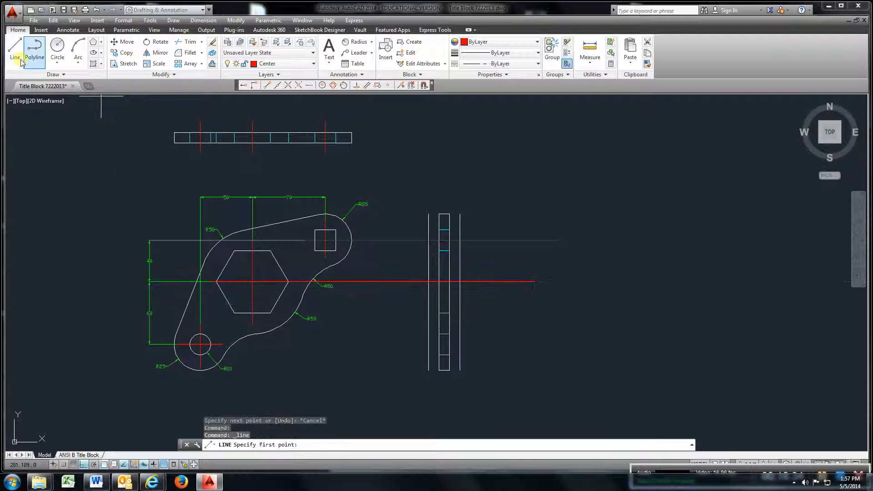
{"action": "left_click", "coordinate": [223, 346]}
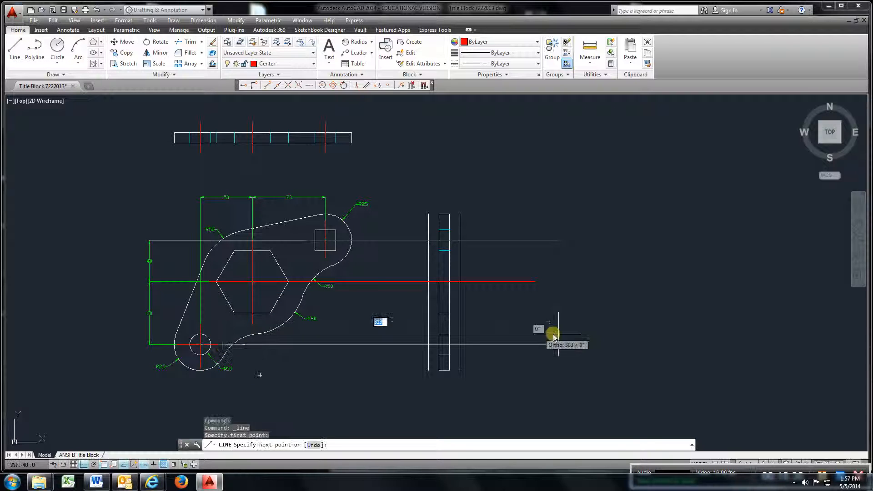
{"action": "left_click", "coordinate": [600, 336]}
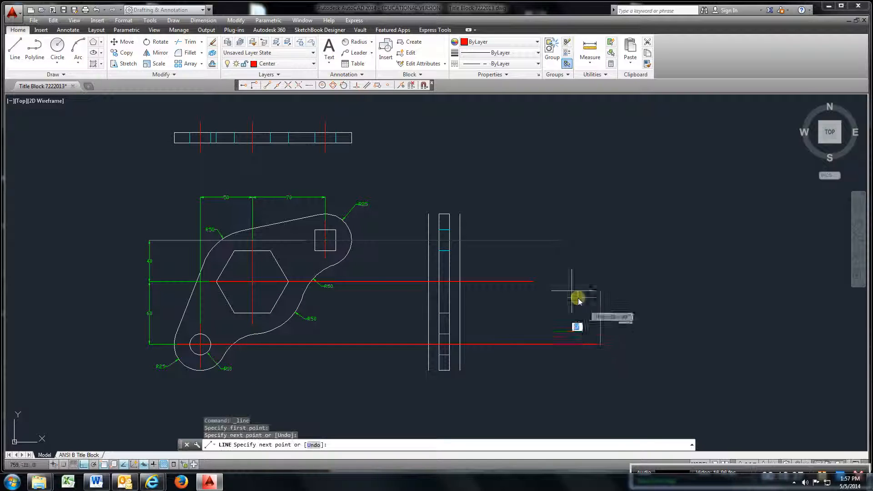
- Trim the three projected center lines on both sides of the side view to the two outer offset lines
{"action": "left_click", "coordinate": [194, 48]}
{"action": "left_click", "coordinate": [470, 208]}
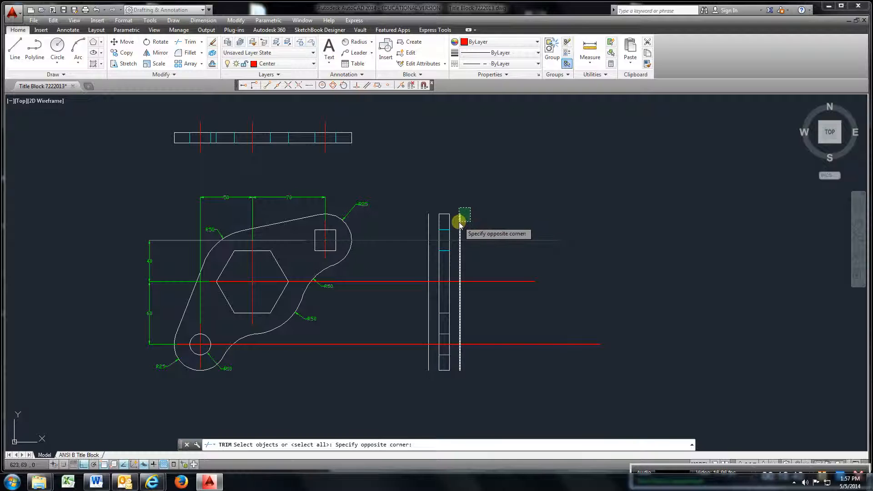
{"action": "left_click", "coordinate": [461, 223]}
{"action": "left_click", "coordinate": [418, 215]}
{"action": "key", "text": "Return"}
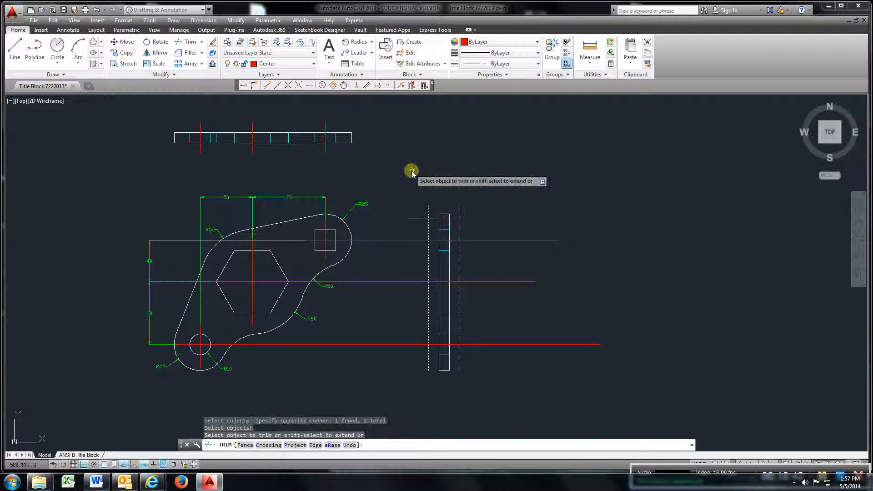
{"action": "left_click", "coordinate": [412, 220]}
{"action": "left_click", "coordinate": [374, 376]}
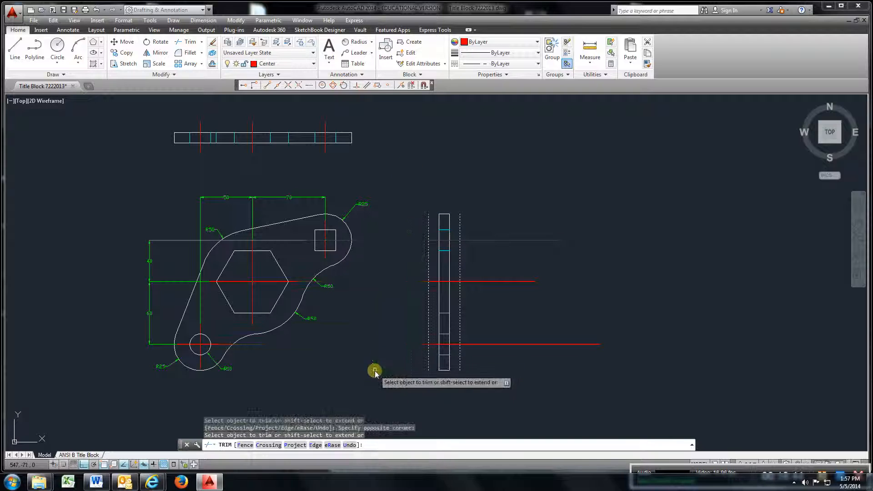
{"action": "left_click", "coordinate": [541, 197]}
{"action": "left_click", "coordinate": [476, 369]}
{"action": "right_click", "coordinate": [517, 168]}
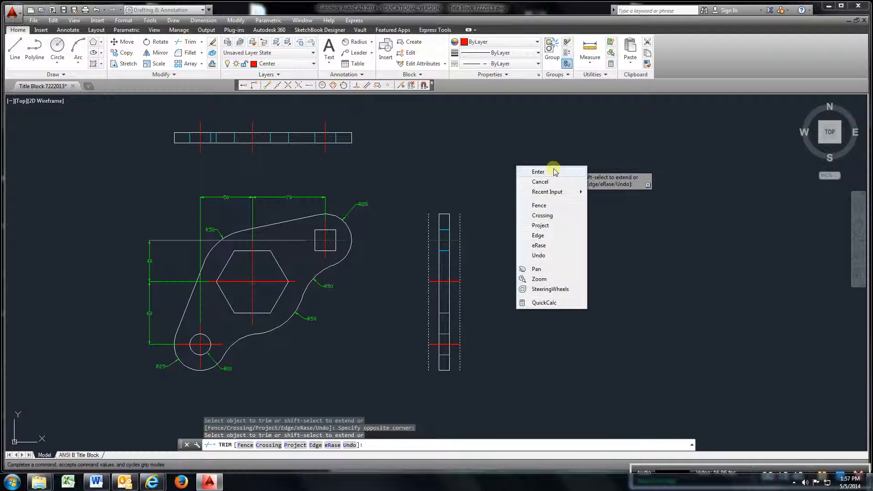
{"action": "left_click", "coordinate": [555, 175]}
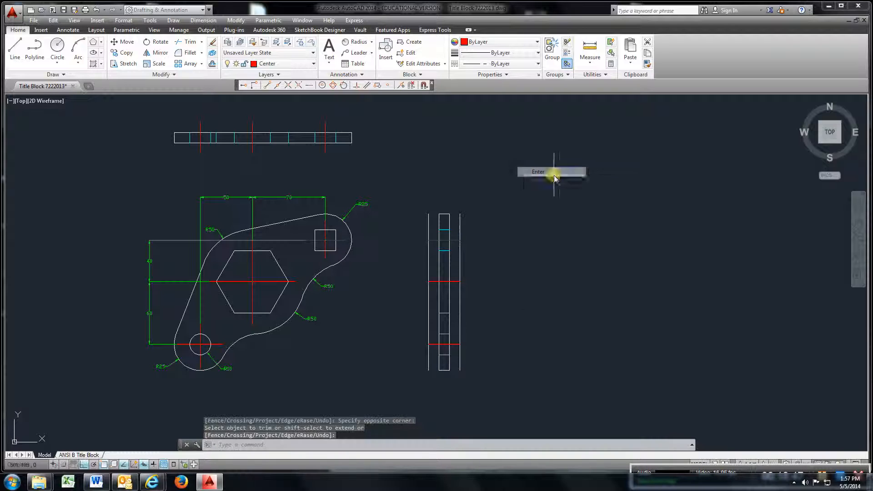
- Erase the two vertical offset lines on either side of the side view
{"action": "left_click", "coordinate": [211, 43]}
{"action": "left_click", "coordinate": [437, 221]}
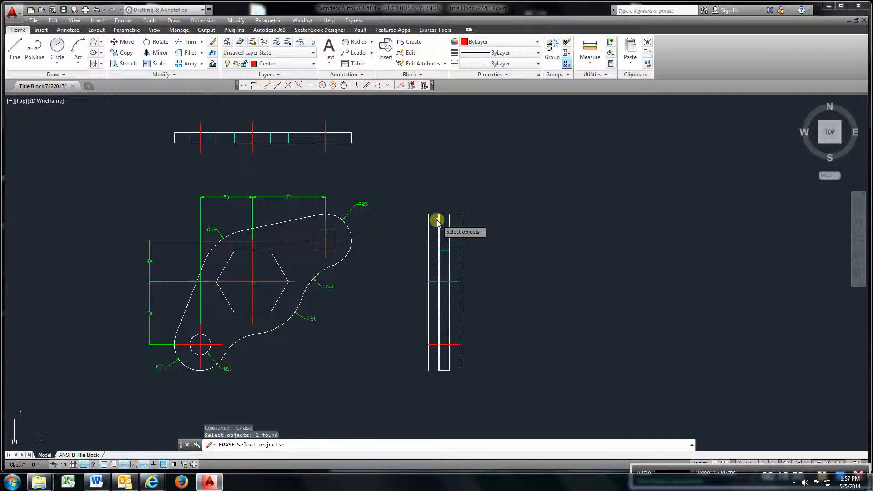
{"action": "left_click", "coordinate": [429, 222]}
{"action": "key", "text": "Return"}
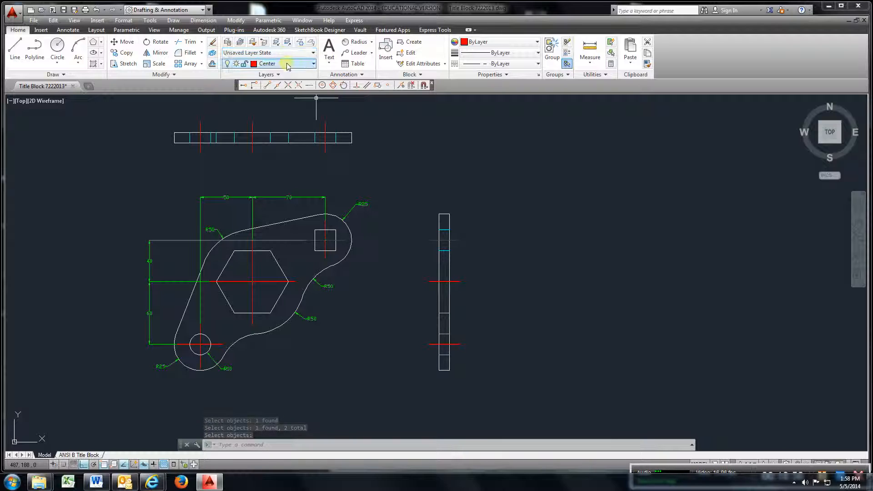
- On the Dimension layer, add a linear dimension for the upper view's thickness, placed beyond its left end
{"action": "left_click", "coordinate": [314, 64]}
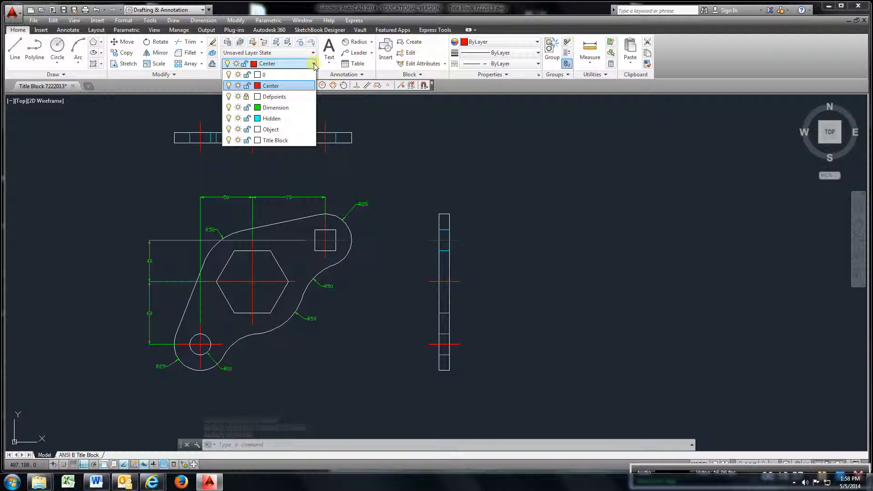
{"action": "left_click", "coordinate": [288, 107]}
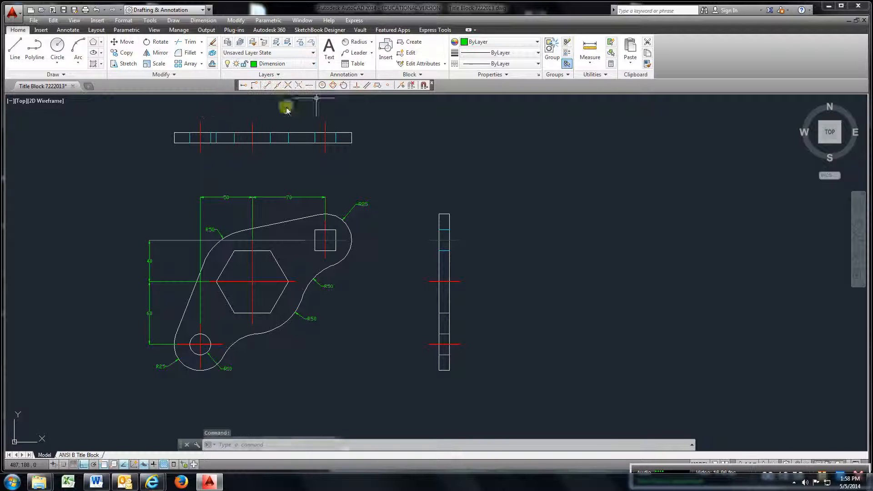
{"action": "left_click", "coordinate": [372, 42]}
{"action": "left_click", "coordinate": [362, 57]}
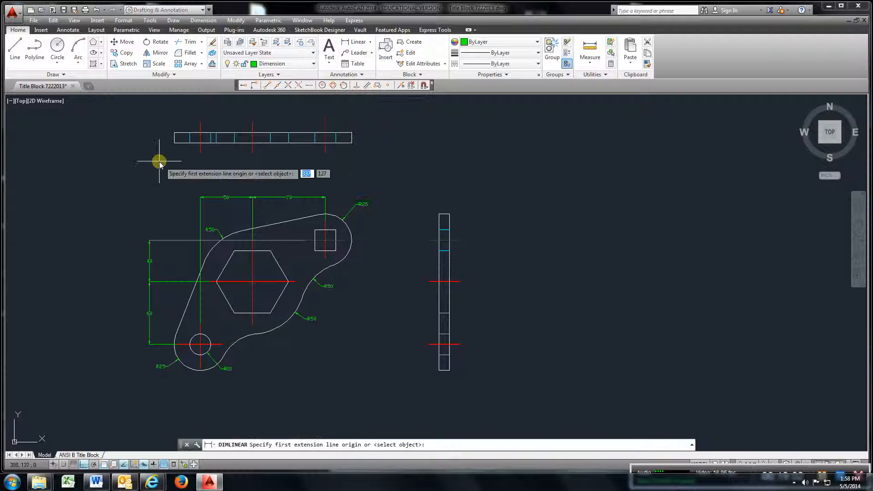
{"action": "left_click", "coordinate": [173, 142]}
{"action": "left_click", "coordinate": [173, 134]}
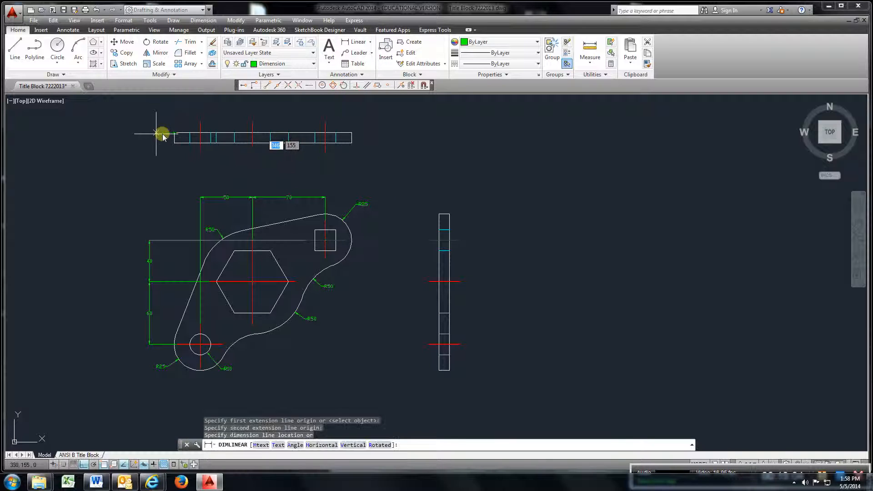
{"action": "left_click", "coordinate": [141, 136]}
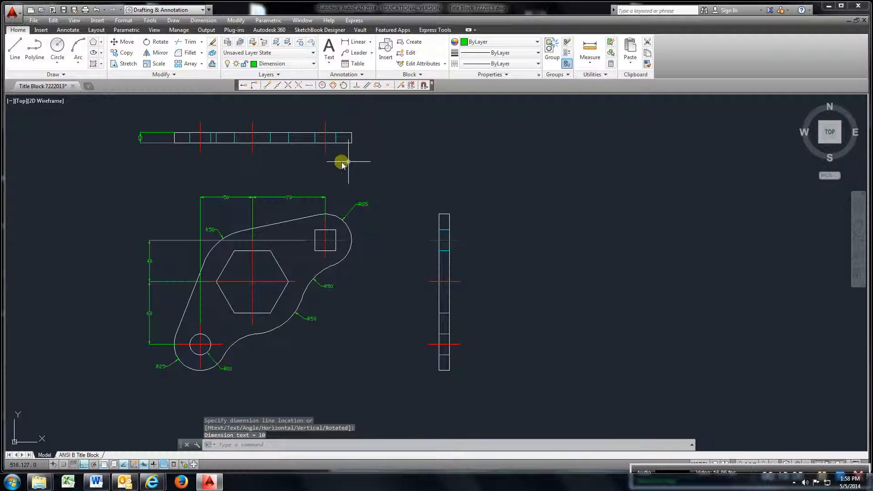
- Define a block named 2.0 from all three dimensioned views, with its base point above and to the right of them
{"action": "scroll", "coordinate": [378, 203], "scroll_direction": "down", "scroll_amount": 2}
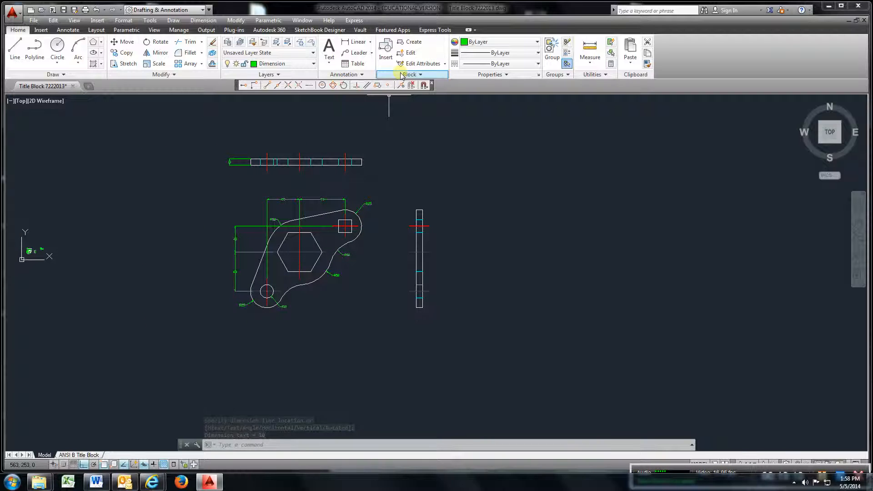
{"action": "left_click", "coordinate": [413, 43]}
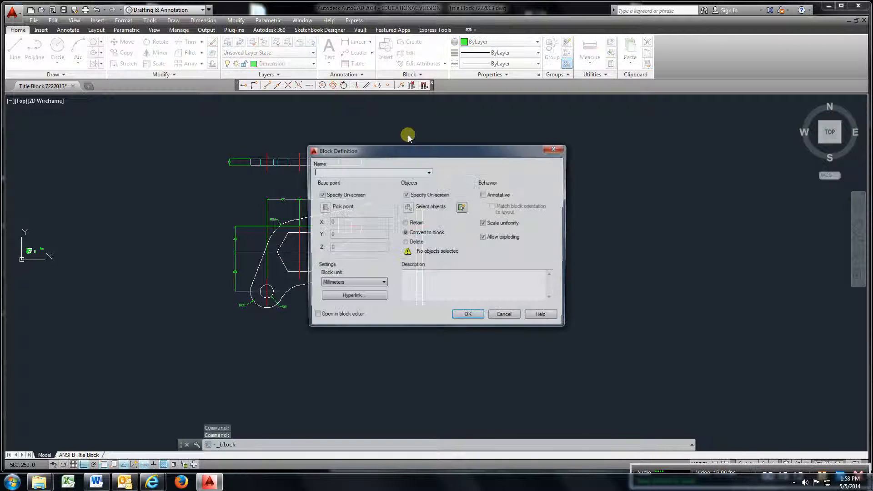
{"action": "type", "text": "2.0"}
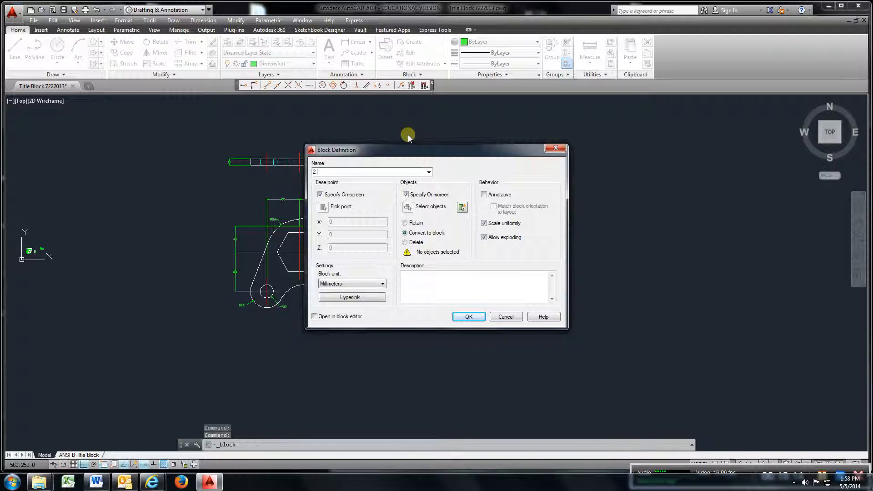
{"action": "left_click", "coordinate": [469, 317]}
{"action": "left_click", "coordinate": [345, 227]}
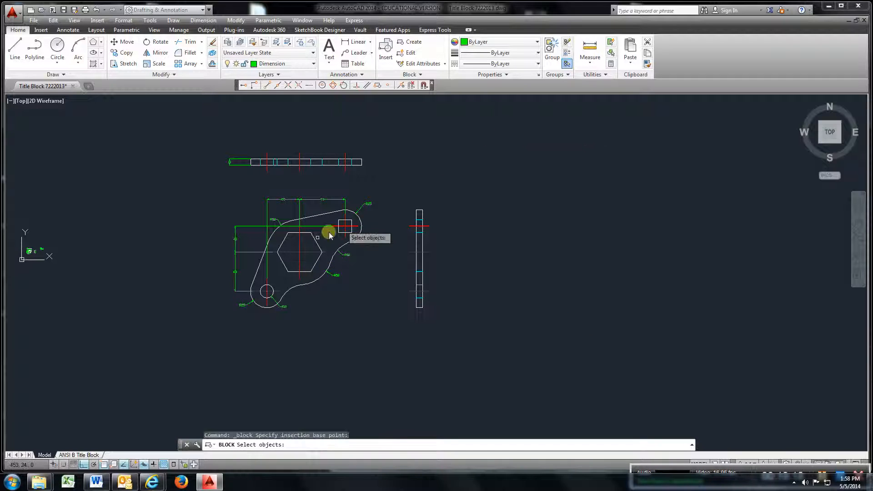
{"action": "left_click", "coordinate": [502, 127]}
{"action": "left_click", "coordinate": [190, 351]}
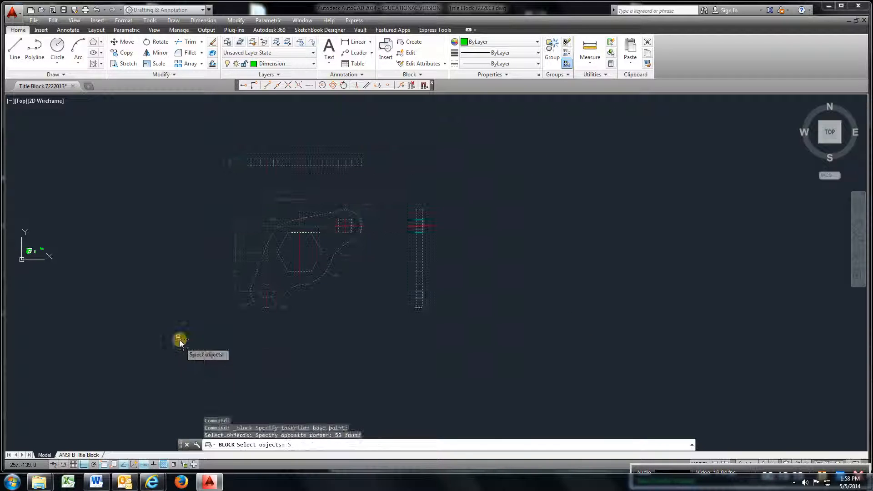
{"action": "key", "text": "Return"}
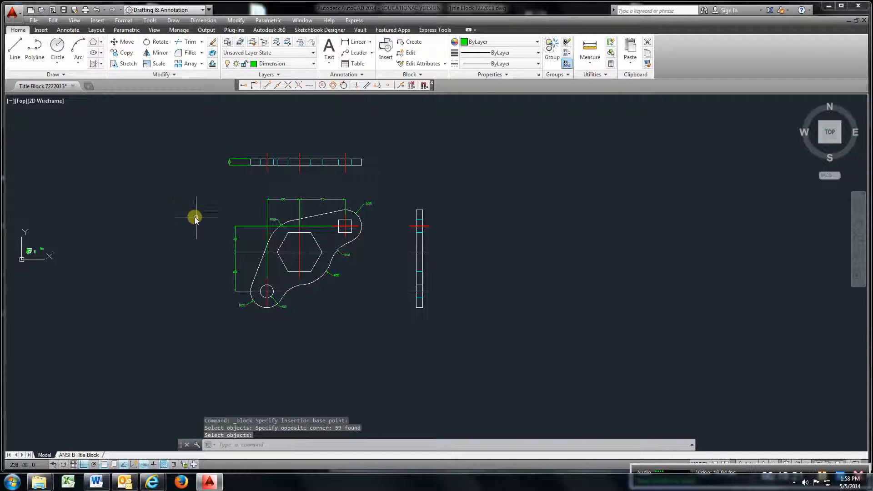
- Switch to the ANSI B Title Block layout and try to insert a block named 1
{"action": "left_click", "coordinate": [91, 454]}
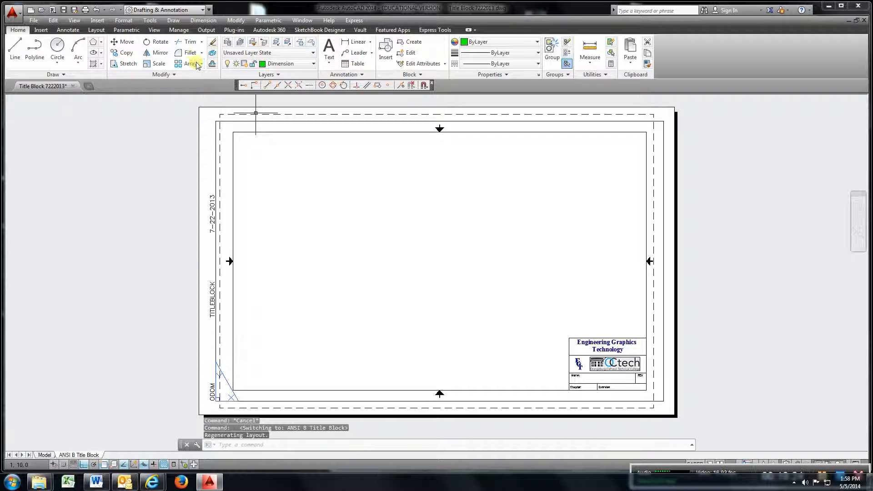
{"action": "left_click", "coordinate": [384, 54]}
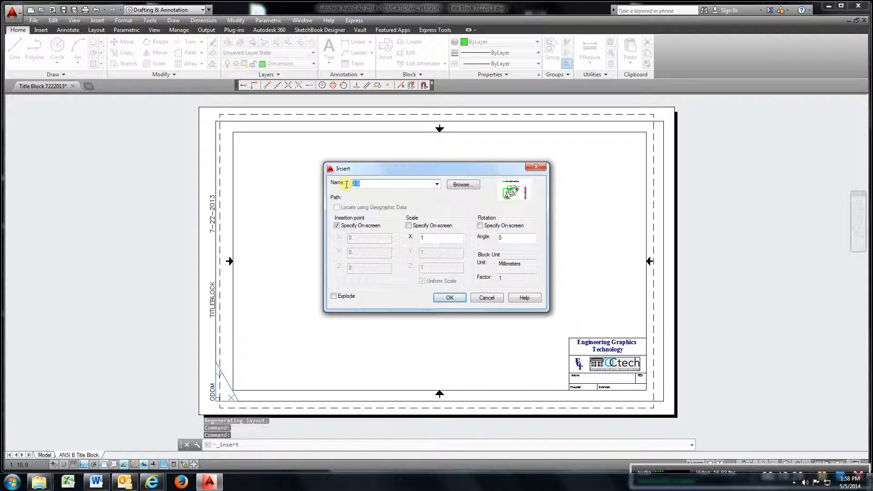
{"action": "type", "text": "1"}
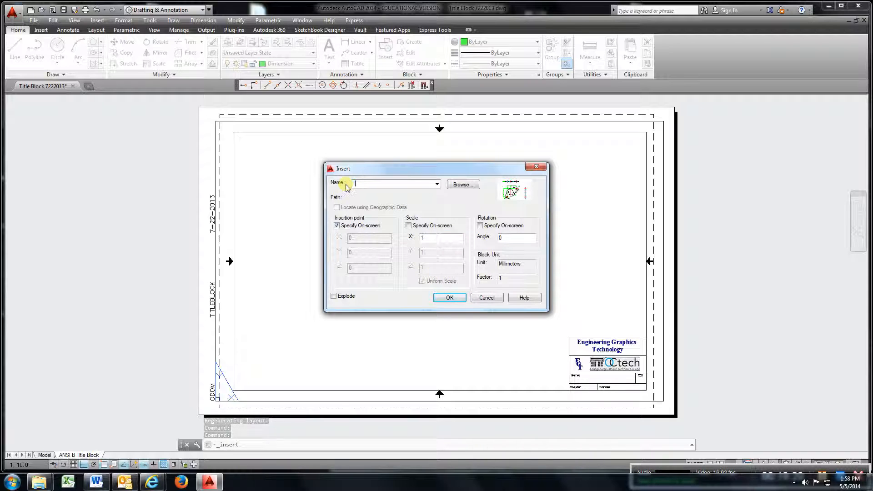
{"action": "left_click", "coordinate": [457, 297]}
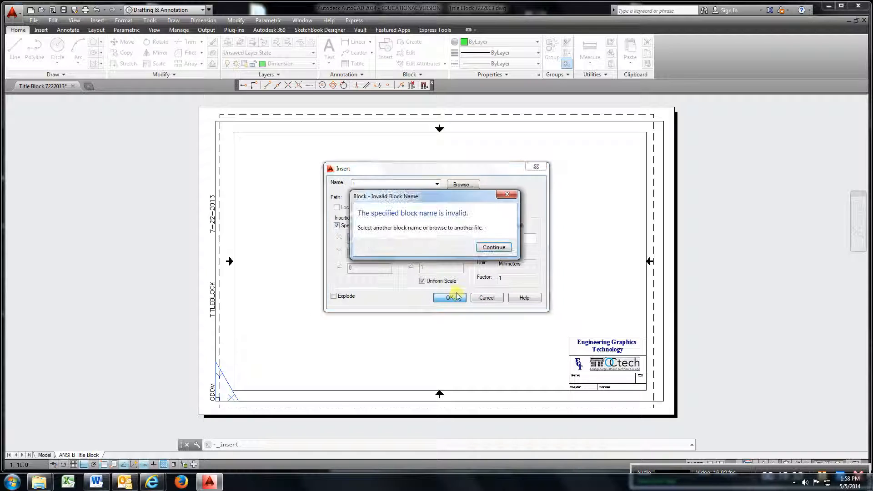
{"action": "left_click", "coordinate": [494, 247]}
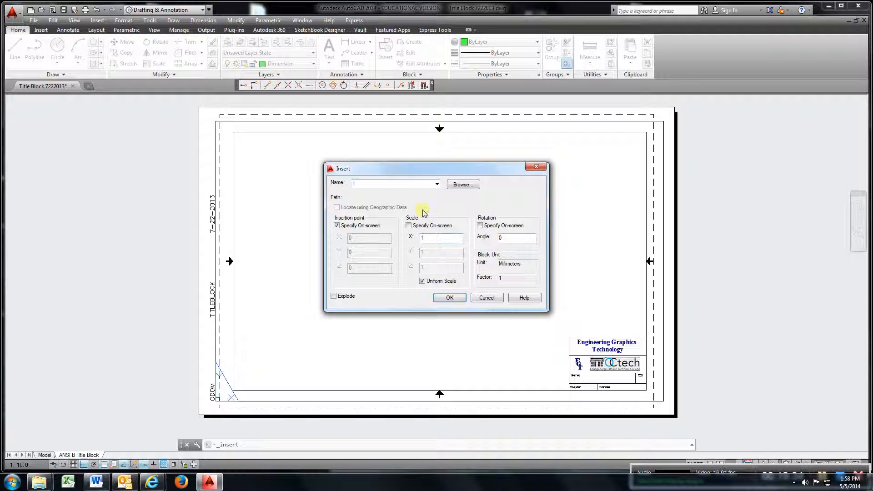
- Insert block 2.0 at scale 1 on the title block sheet
{"action": "left_click", "coordinate": [437, 184]}
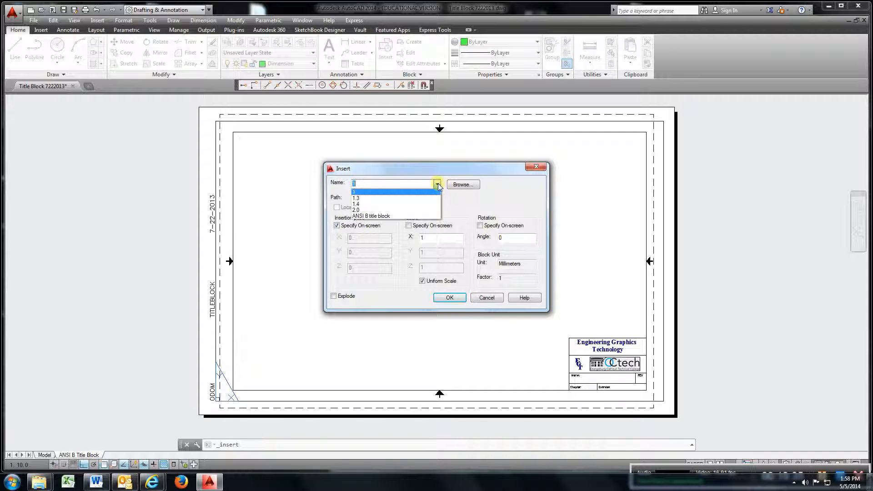
{"action": "left_click", "coordinate": [419, 211]}
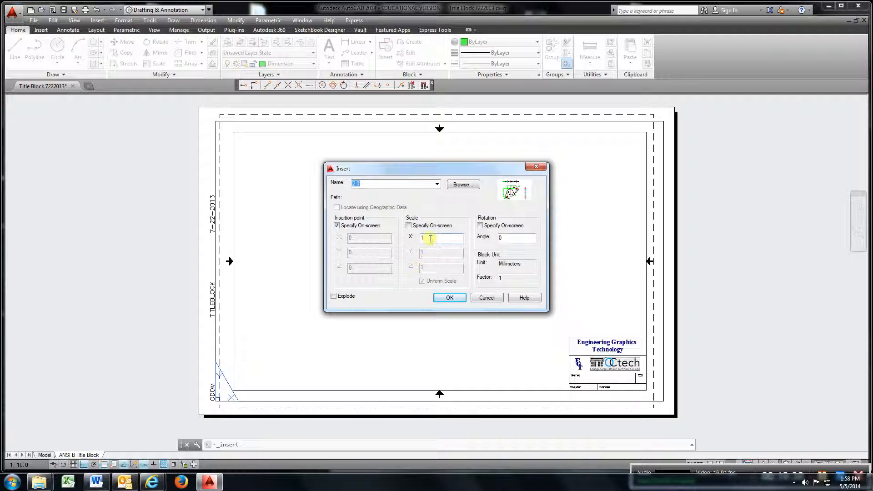
{"action": "left_click", "coordinate": [448, 298]}
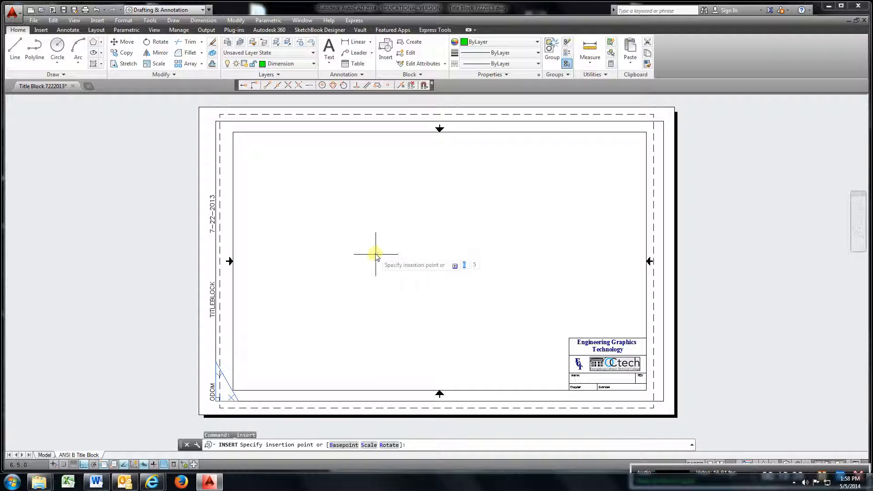
{"action": "scroll", "coordinate": [376, 256], "scroll_direction": "down", "scroll_amount": 5}
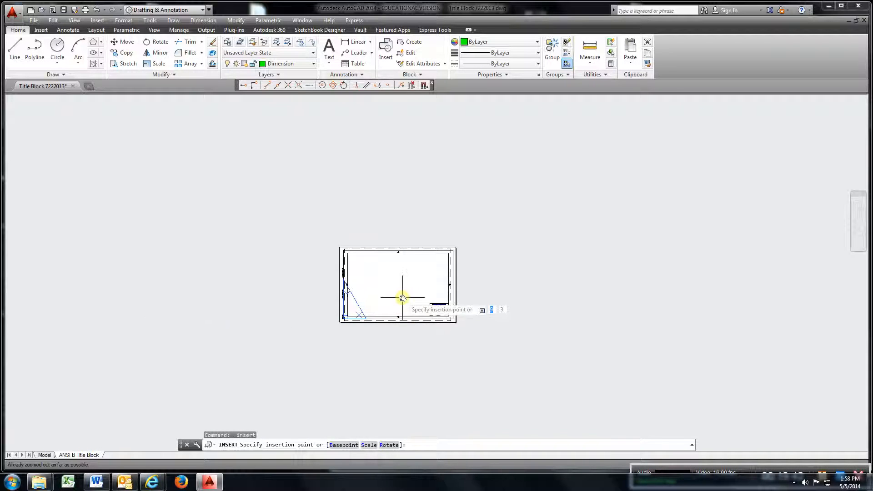
{"action": "left_click", "coordinate": [403, 297]}
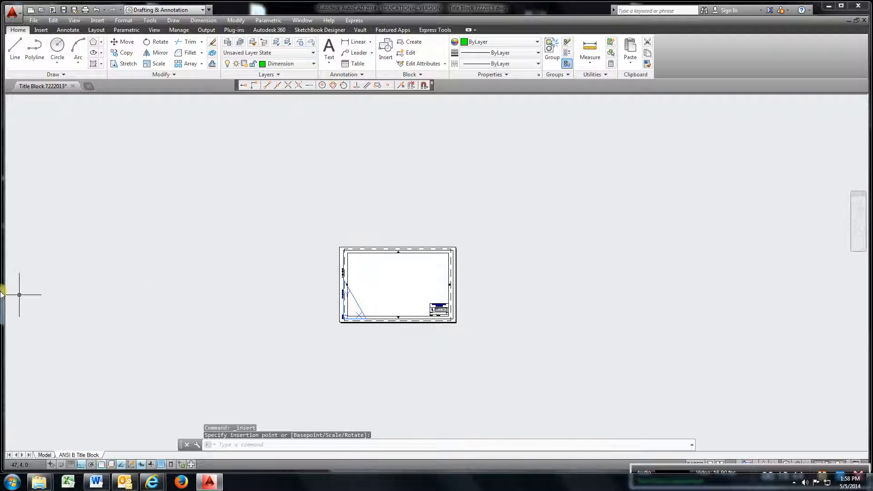
- Locate the block inserted at scale 1 beside the sheet and erase it from the layout
{"action": "scroll", "coordinate": [415, 275], "scroll_direction": "up", "scroll_amount": 5}
{"action": "scroll", "coordinate": [415, 265], "scroll_direction": "down", "scroll_amount": 5}
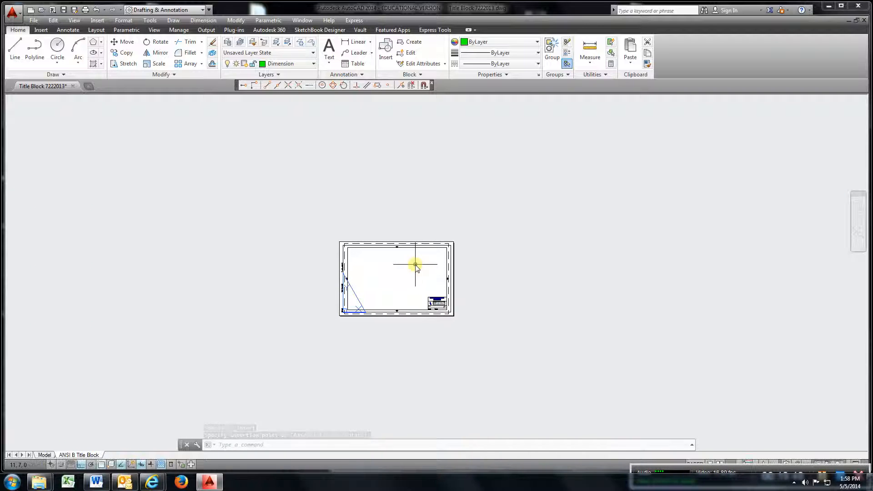
{"action": "type", "text": "z"}
{"action": "key", "text": "Return"}
{"action": "type", "text": "e"}
{"action": "key", "text": "Return"}
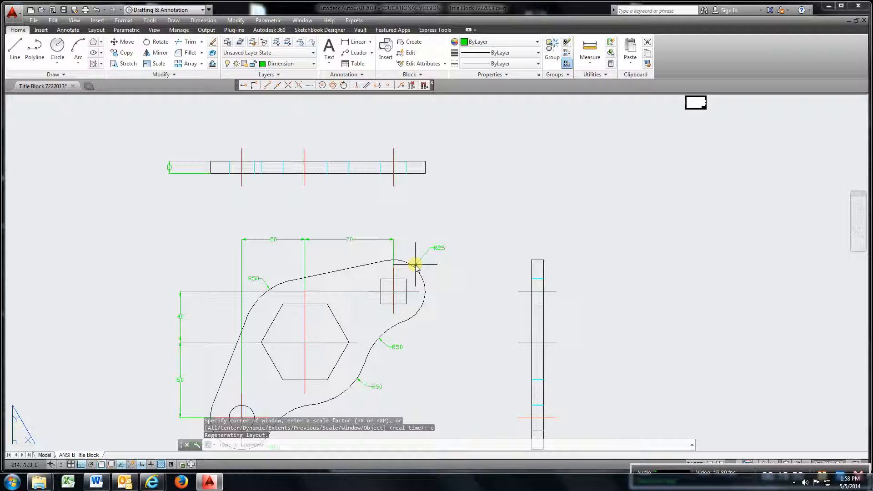
{"action": "scroll", "coordinate": [415, 265], "scroll_direction": "down", "scroll_amount": 3}
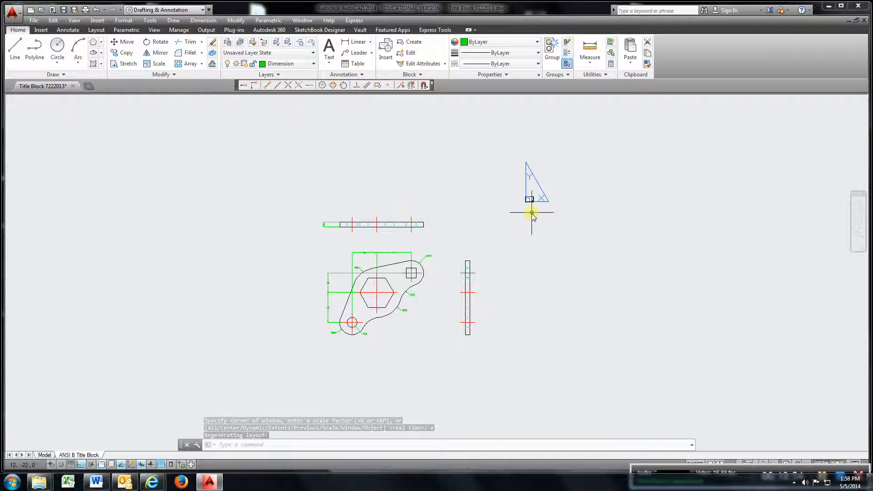
{"action": "scroll", "coordinate": [530, 203], "scroll_direction": "up", "scroll_amount": 4}
{"action": "scroll", "coordinate": [530, 202], "scroll_direction": "down", "scroll_amount": 3}
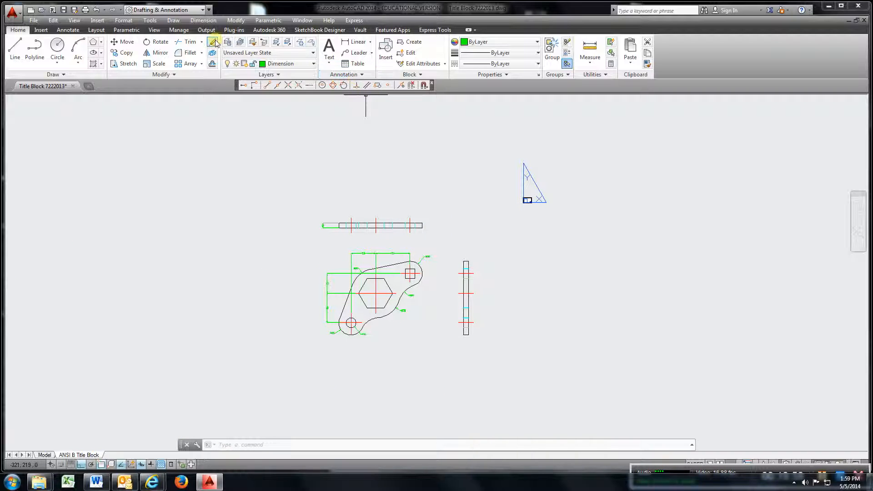
{"action": "left_click", "coordinate": [493, 203]}
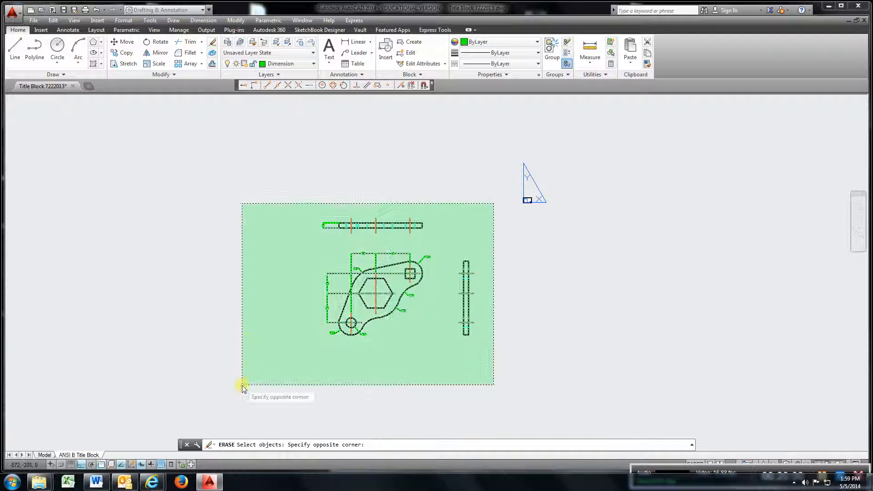
{"action": "left_click", "coordinate": [241, 402]}
{"action": "key", "text": "Return"}
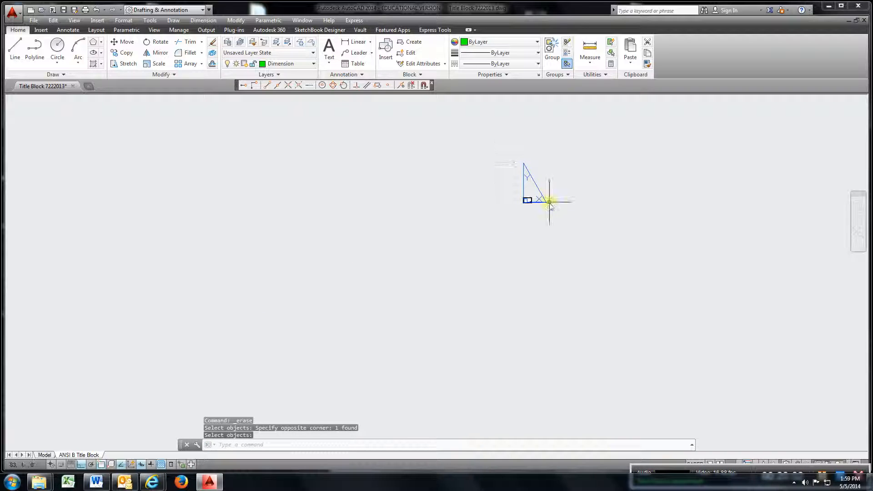
{"action": "scroll", "coordinate": [522, 208], "scroll_direction": "up", "scroll_amount": 6}
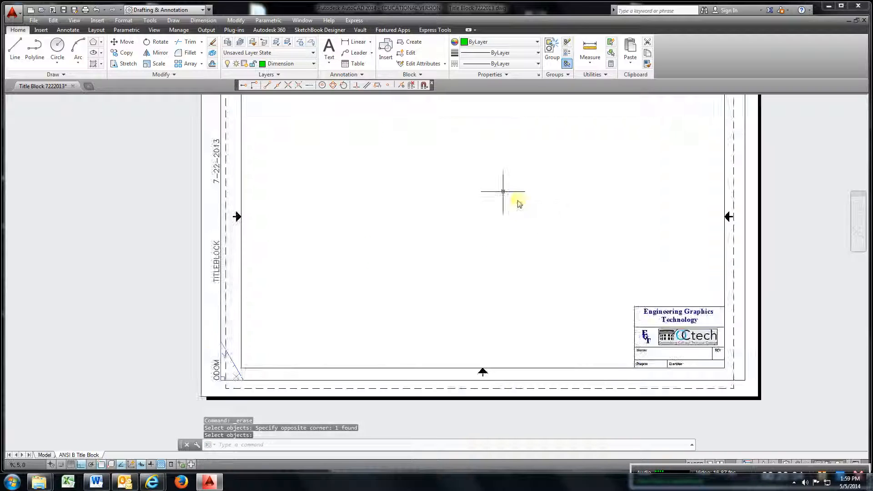
{"action": "left_click", "coordinate": [386, 49]}
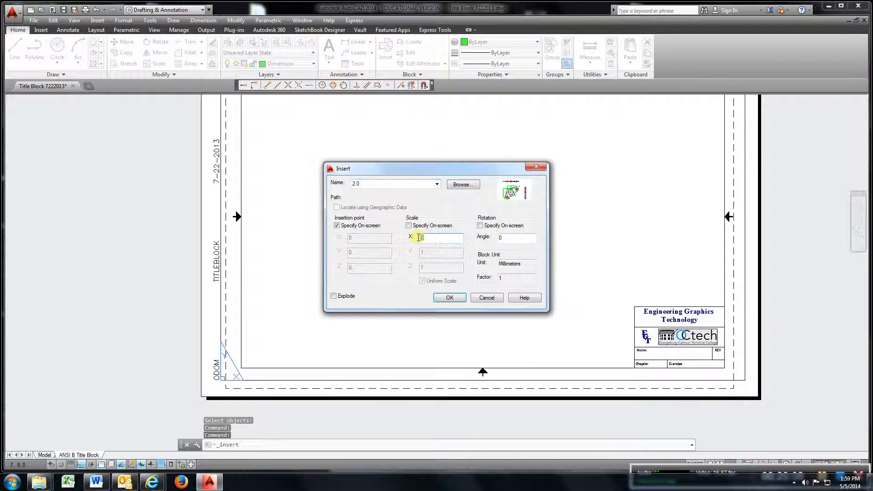
{"action": "left_click", "coordinate": [450, 298]}
{"action": "scroll", "coordinate": [449, 296], "scroll_direction": "down", "scroll_amount": 8}
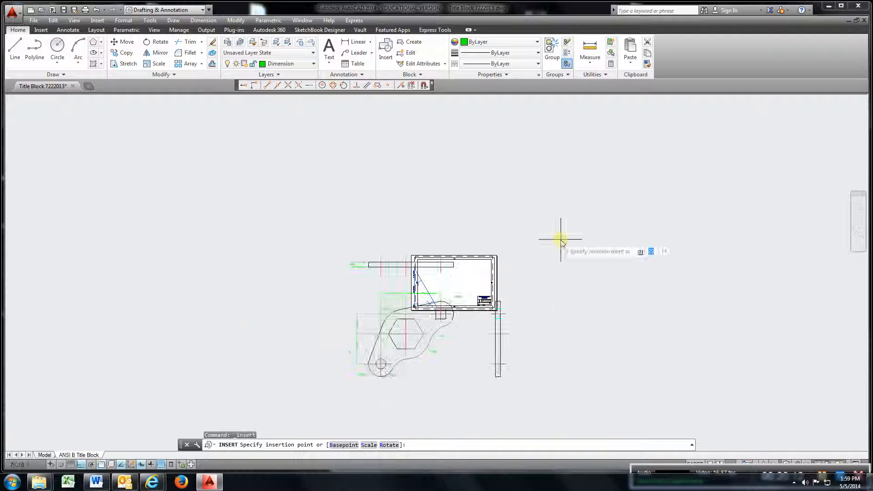
{"action": "left_click", "coordinate": [385, 51]}
{"action": "left_click", "coordinate": [425, 238]}
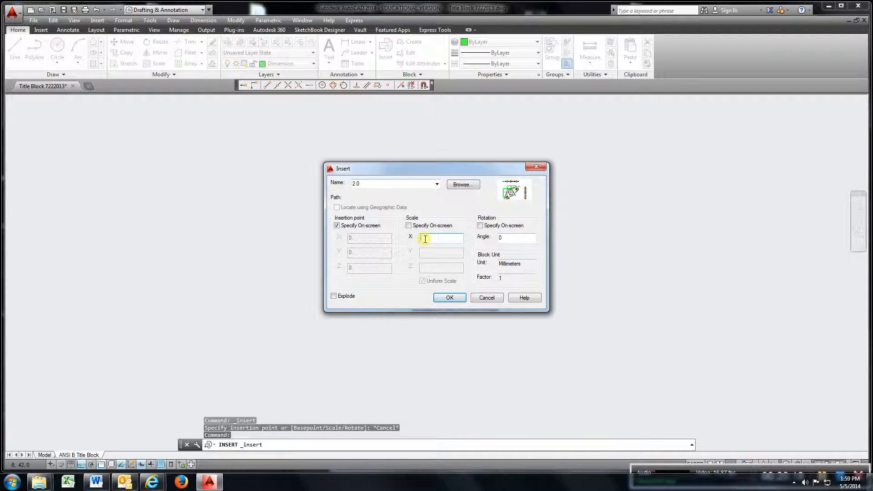
{"action": "left_click", "coordinate": [452, 300]}
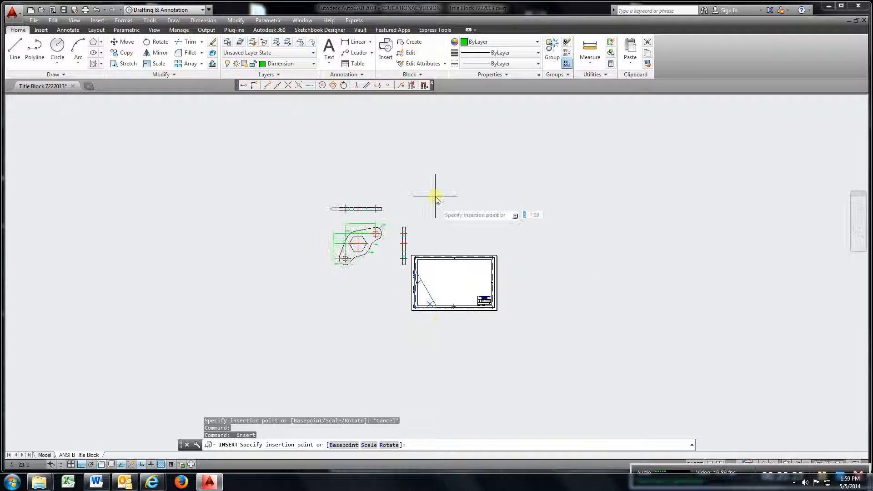
- Insert block 2.0 at a uniform scale of .03, placing its insertion point near the border's upper-right corner so all views fit
{"action": "left_click", "coordinate": [383, 56]}
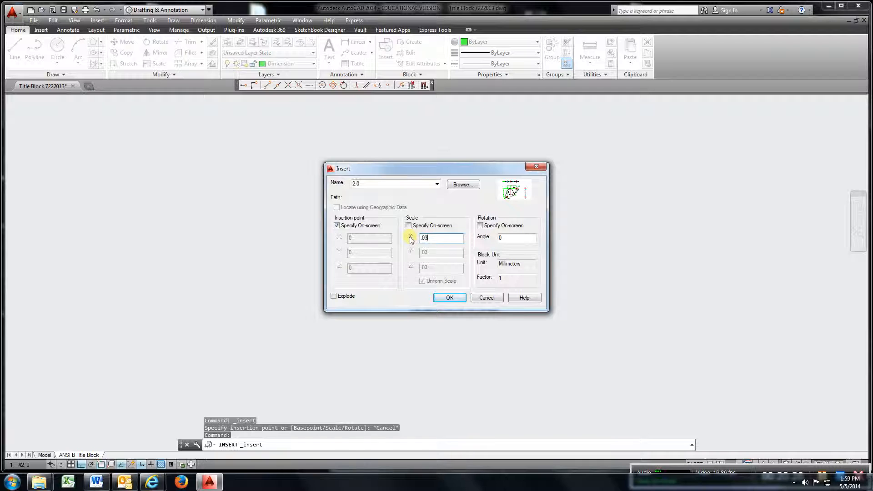
{"action": "left_click", "coordinate": [453, 299]}
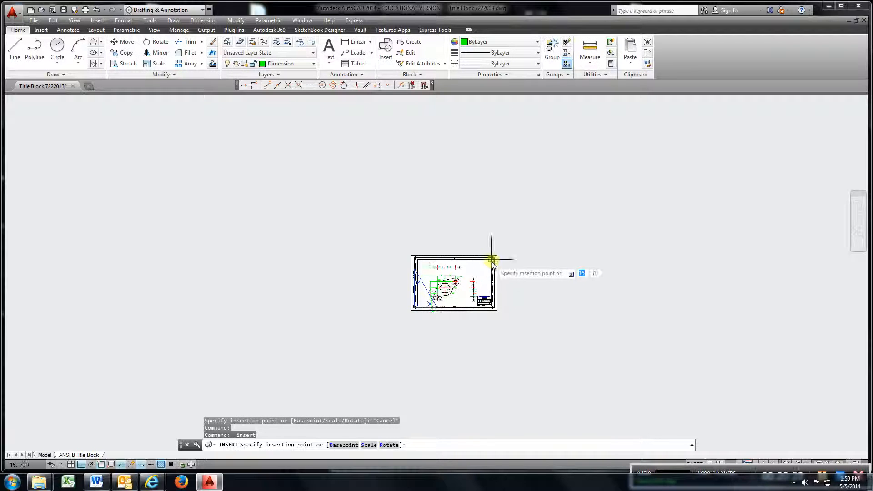
{"action": "scroll", "coordinate": [489, 262], "scroll_direction": "up", "scroll_amount": 4}
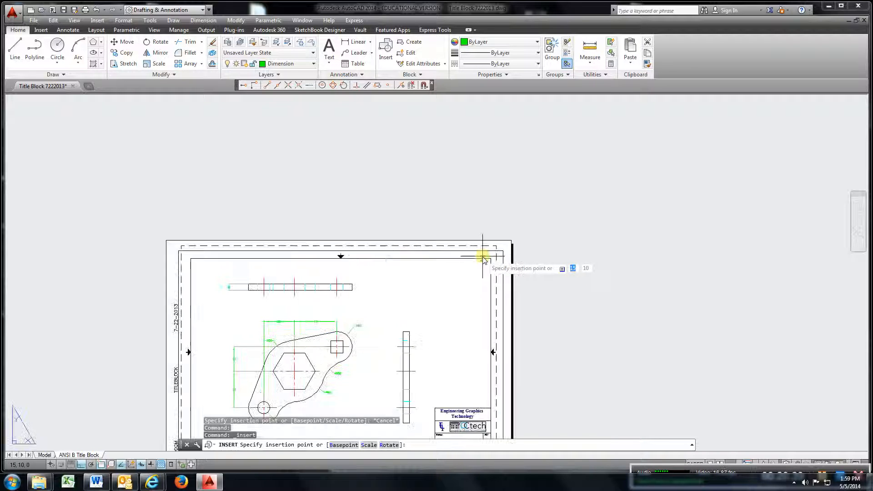
{"action": "scroll", "coordinate": [484, 260], "scroll_direction": "down", "scroll_amount": 5}
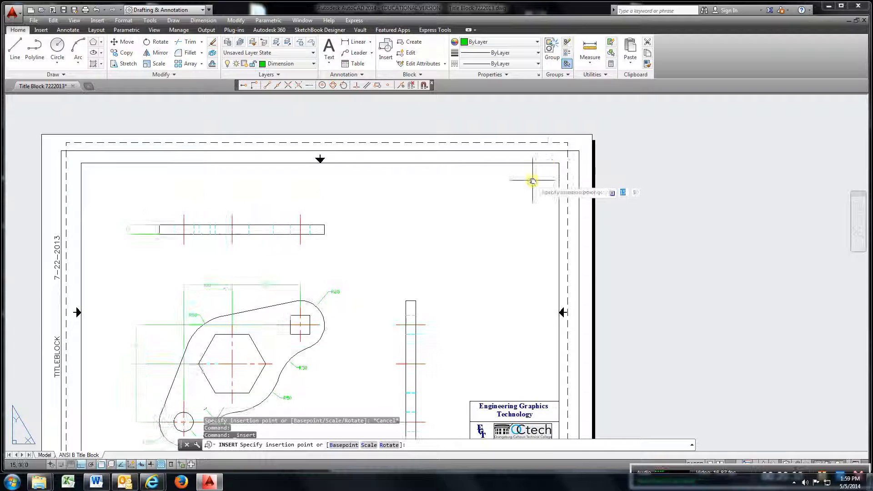
{"action": "scroll", "coordinate": [532, 177], "scroll_direction": "up", "scroll_amount": 2}
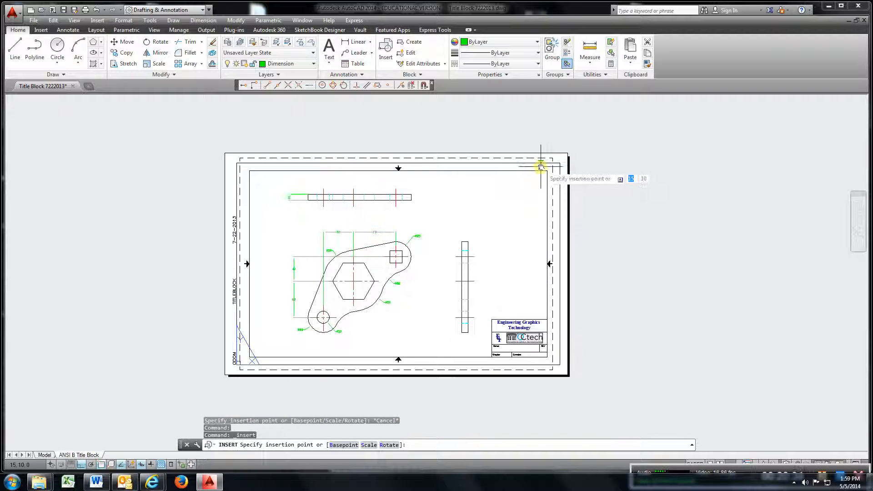
{"action": "left_click", "coordinate": [547, 168]}
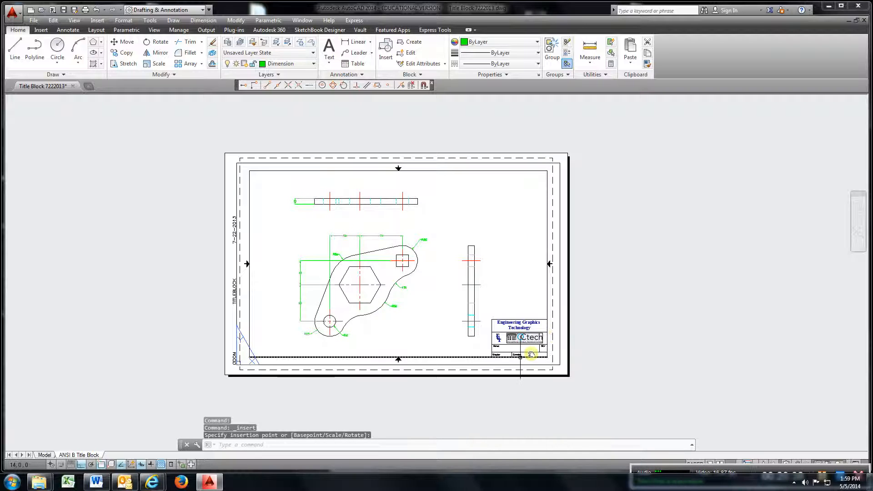
{"action": "scroll", "coordinate": [505, 357], "scroll_direction": "up", "scroll_amount": 6}
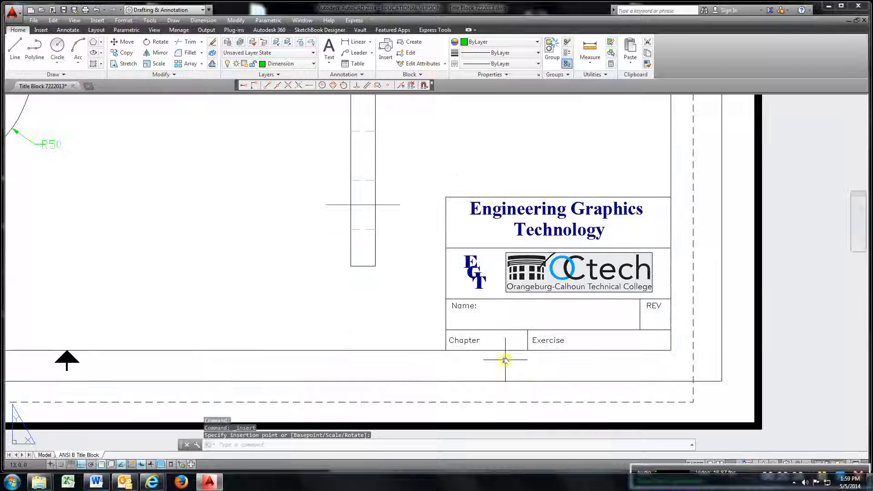
{"action": "left_click", "coordinate": [510, 337]}
{"action": "scroll", "coordinate": [523, 343], "scroll_direction": "down", "scroll_amount": 4}
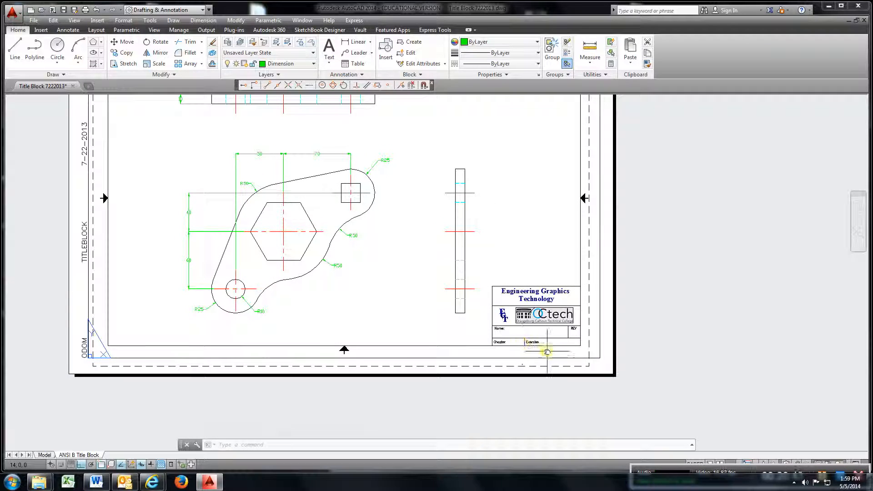